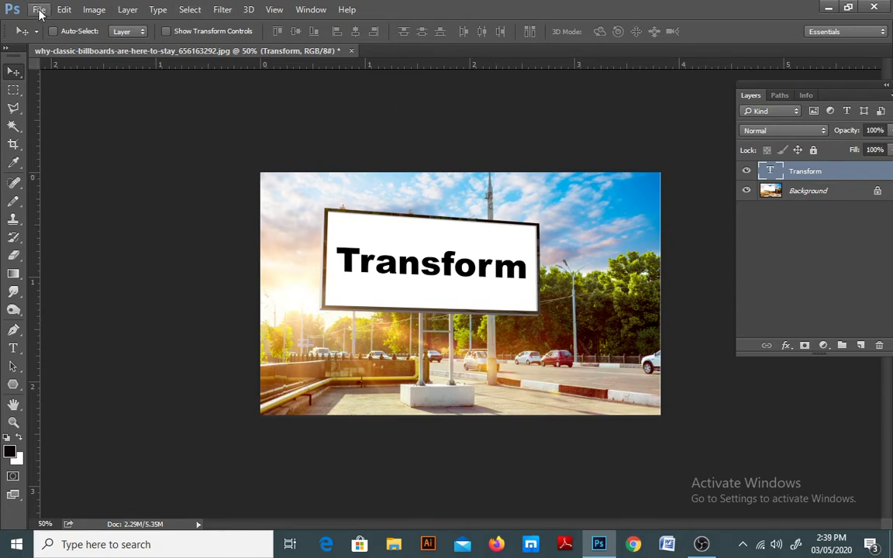
Open the images wallpapers-9_doT4cEy and depositphotos_158195266-stock-photo-family-spending-time-together from the transform folder
click(39, 11)
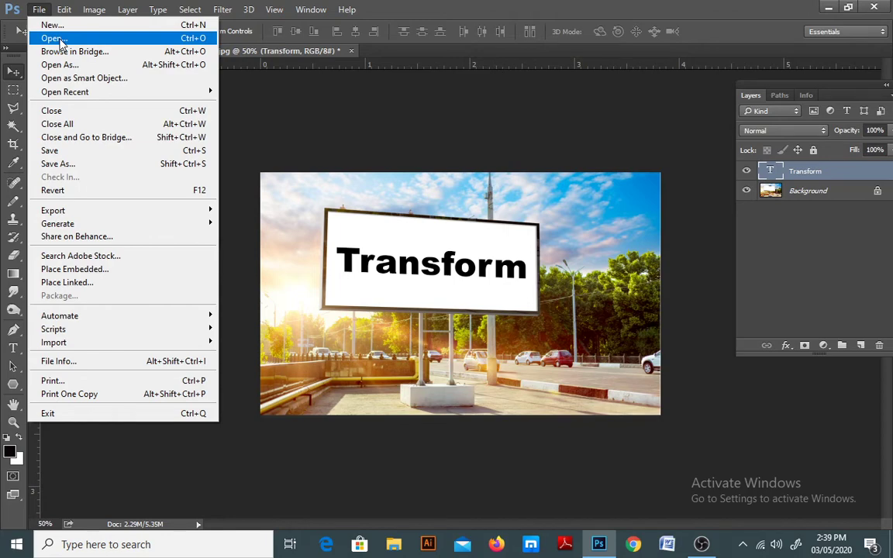
click(62, 40)
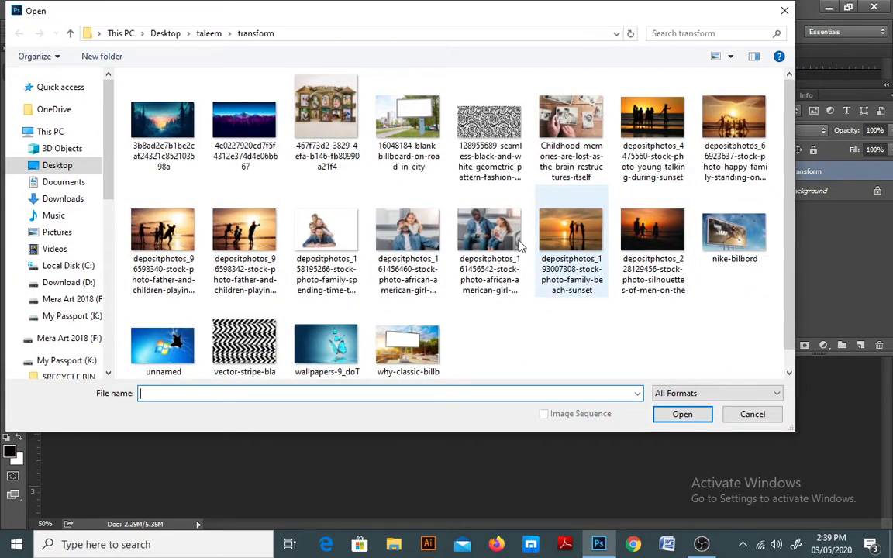
click(338, 350)
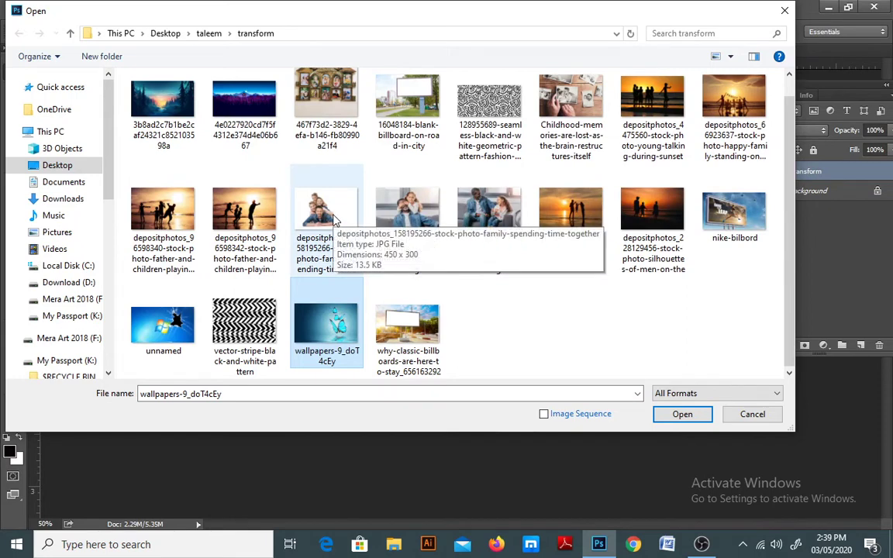
ctrl+click(300, 201)
click(682, 413)
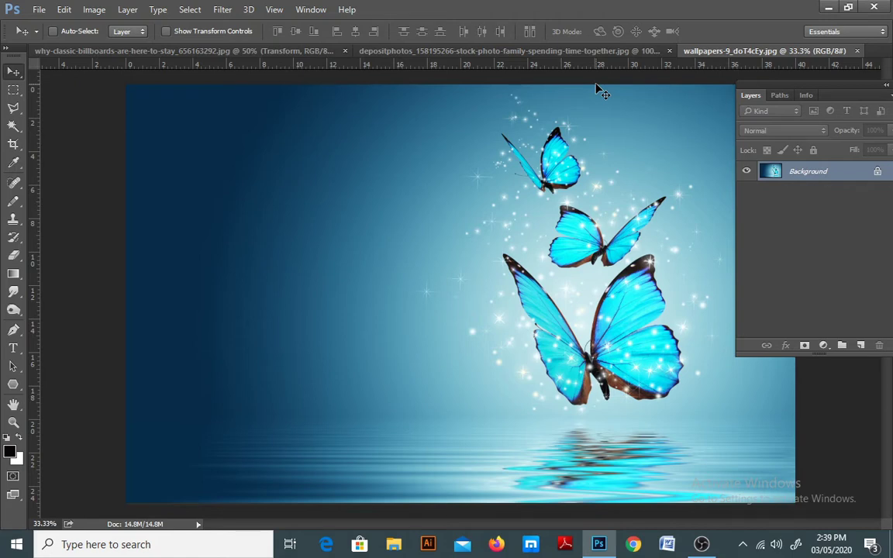
Copy the entire family photo and paste it into the butterfly wallpaper document as a new layer
click(524, 49)
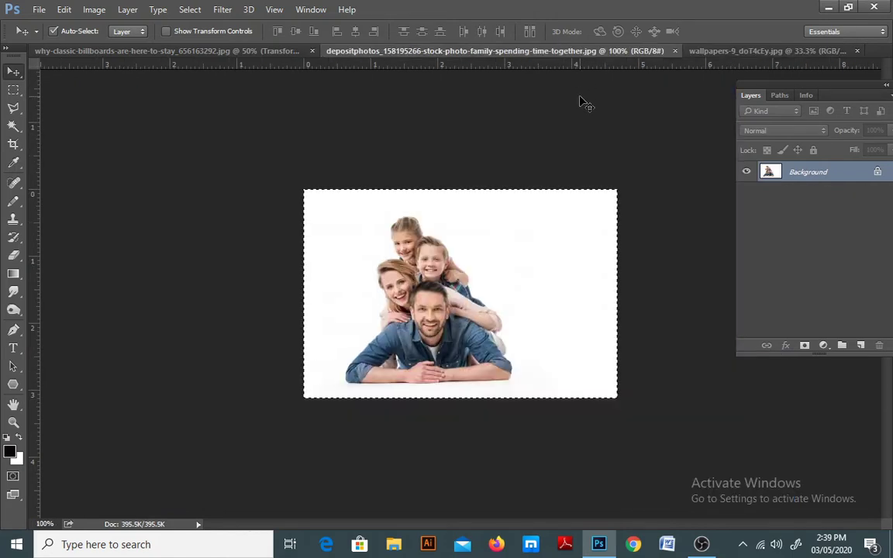
click(740, 52)
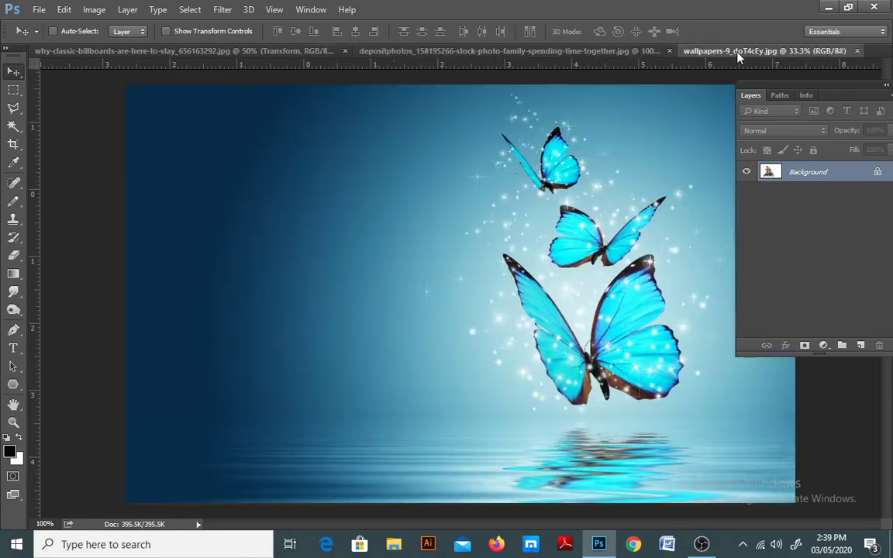
key(ctrl+v)
key(z)
alt+click(466, 289)
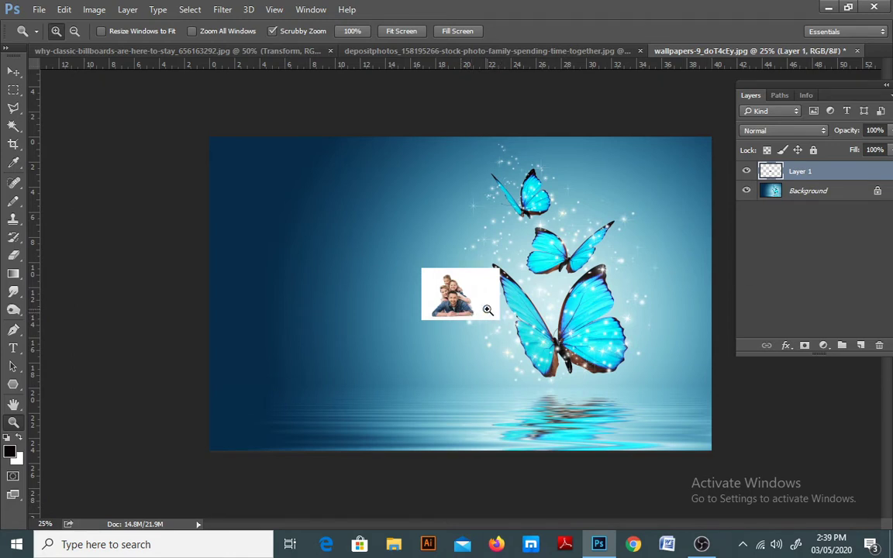
Duplicate the butterfly Background layer and scale the copy about its centre to about 16.3%, roughly matching the family photo's size
click(804, 193)
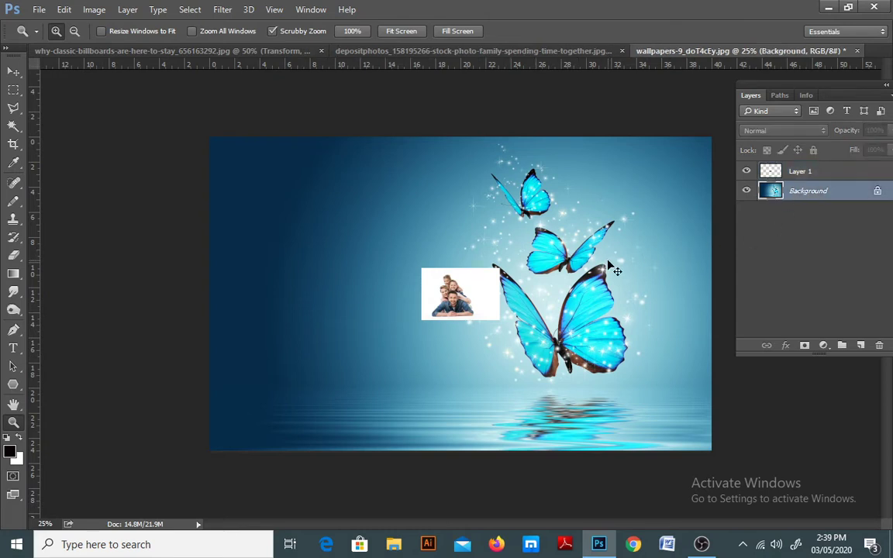
key(ctrl+j)
key(ctrl+t)
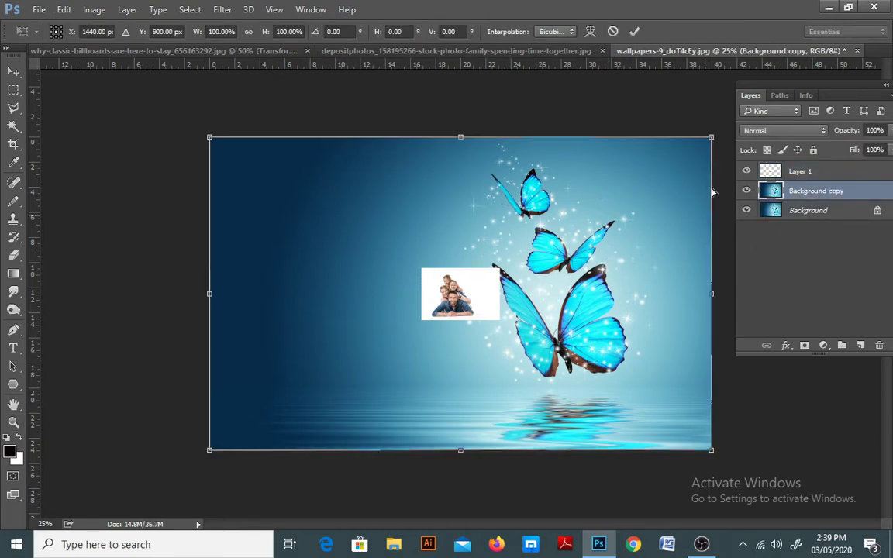
drag(711, 137, 504, 272)
key(Return)
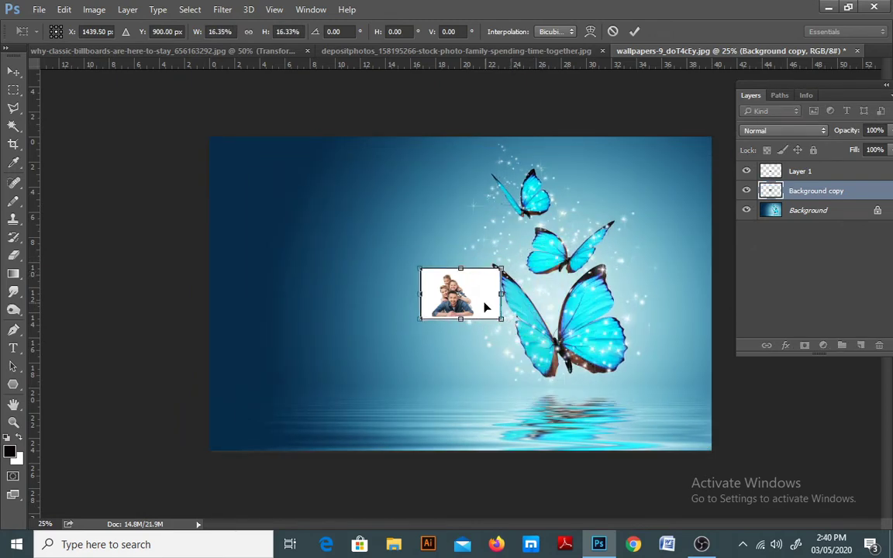
Hide the full-size Background layer, checking the family photo and reduced butterfly copy by toggling their visibility
key(z)
click(476, 309)
click(477, 310)
click(478, 309)
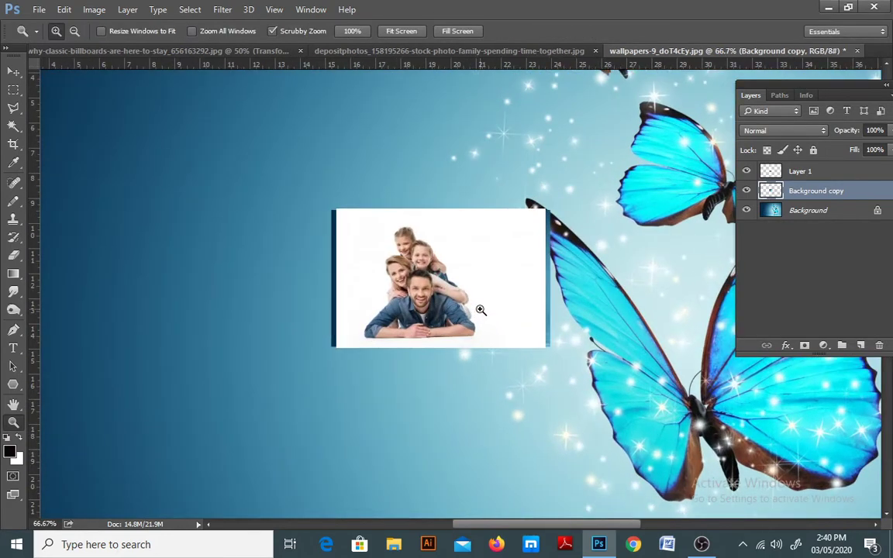
click(481, 310)
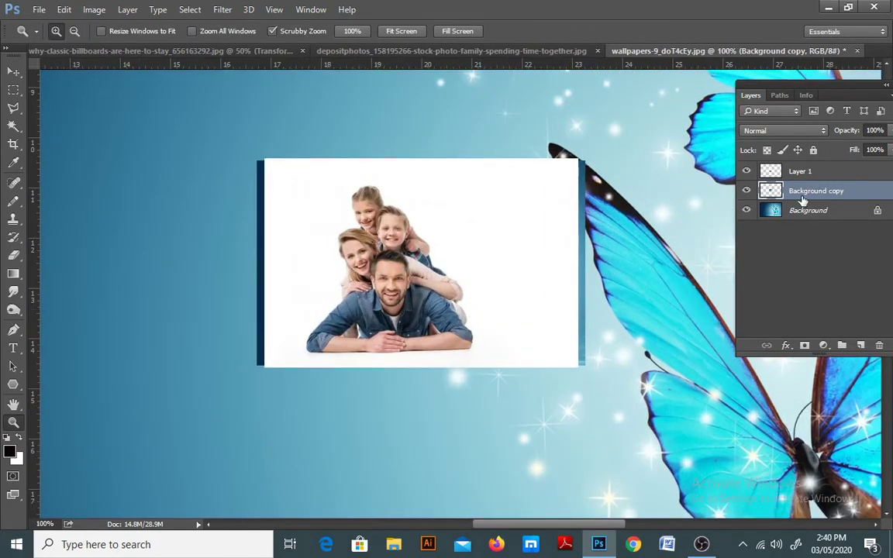
click(746, 171)
click(747, 171)
click(748, 209)
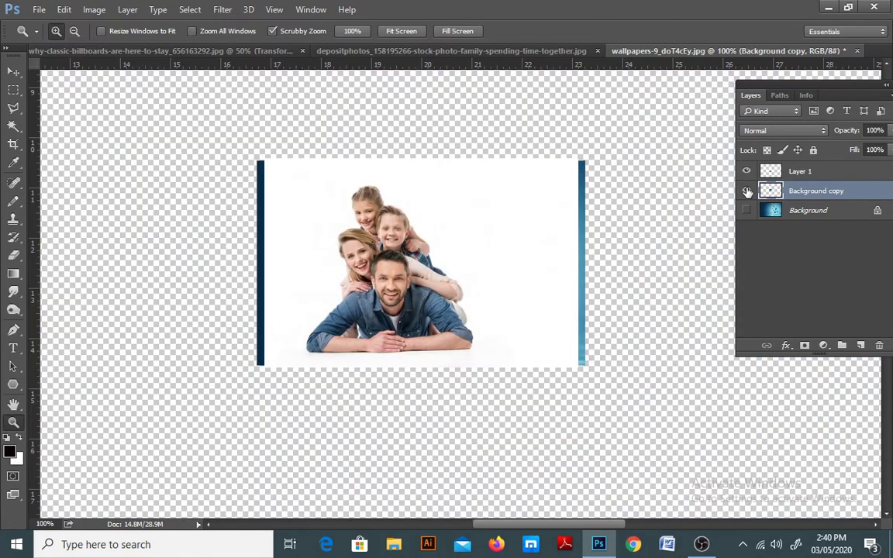
click(747, 190)
click(746, 171)
click(746, 190)
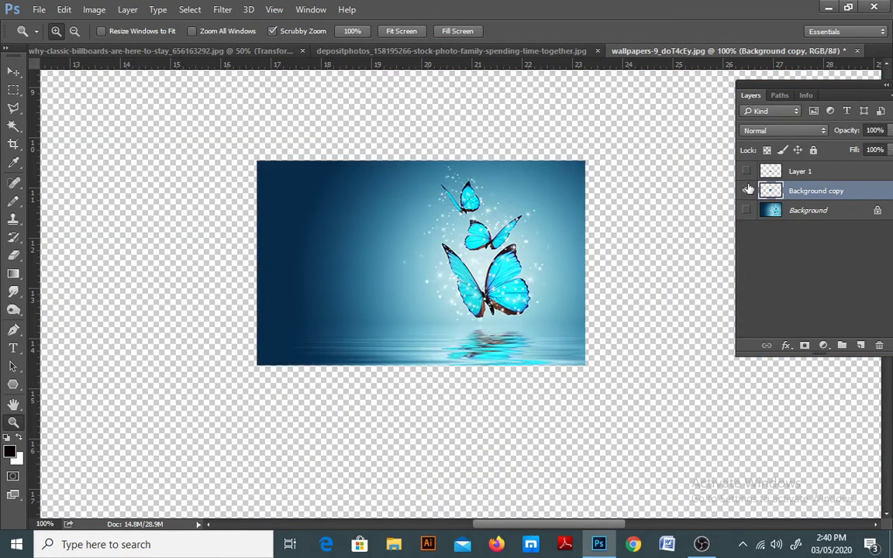
click(746, 172)
Set the blend mode of the family photo on Layer 1 to Multiply
click(798, 172)
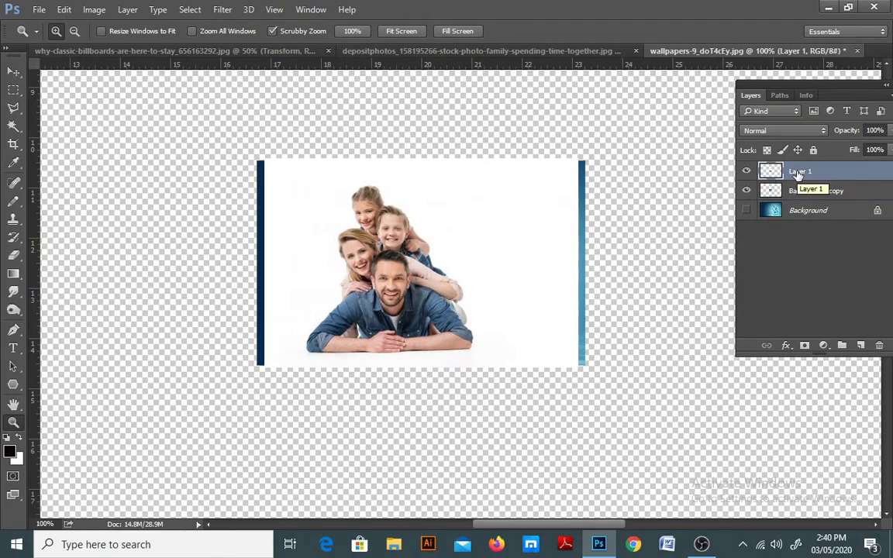
click(775, 132)
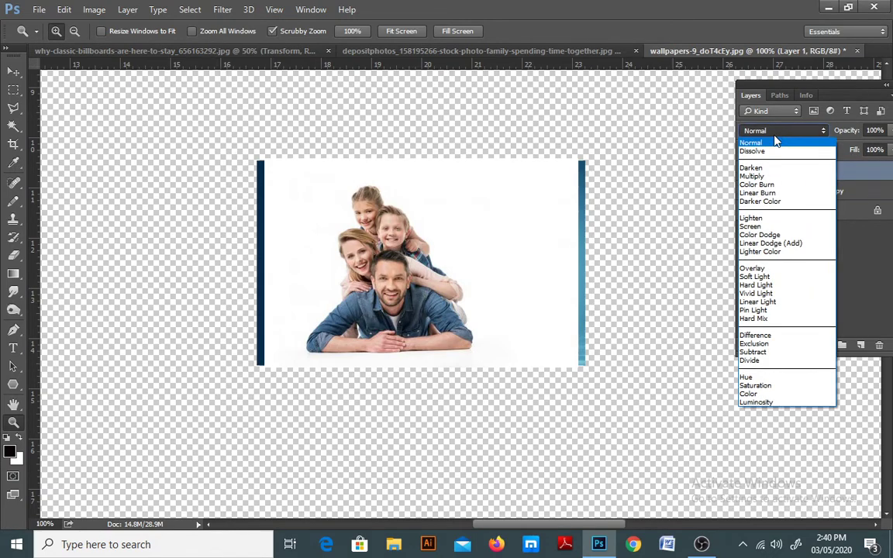
click(775, 176)
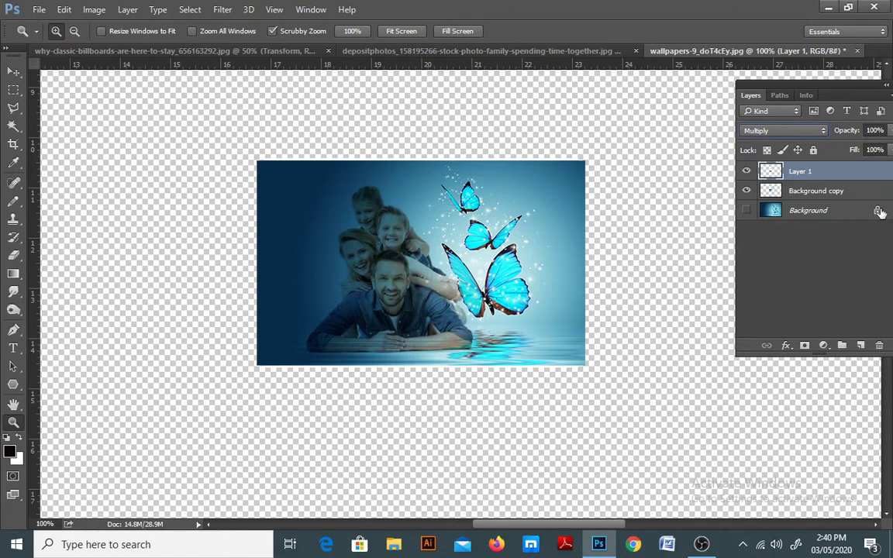
Preview the other blend modes on Layer 1, including Linear Burn, Overlay, Soft Light, Pin Light, Divide and Luminosity, and return it to Multiply
double_click(793, 127)
key(Down)
key(Down)
key(Down)
key(Down)
key(Down)
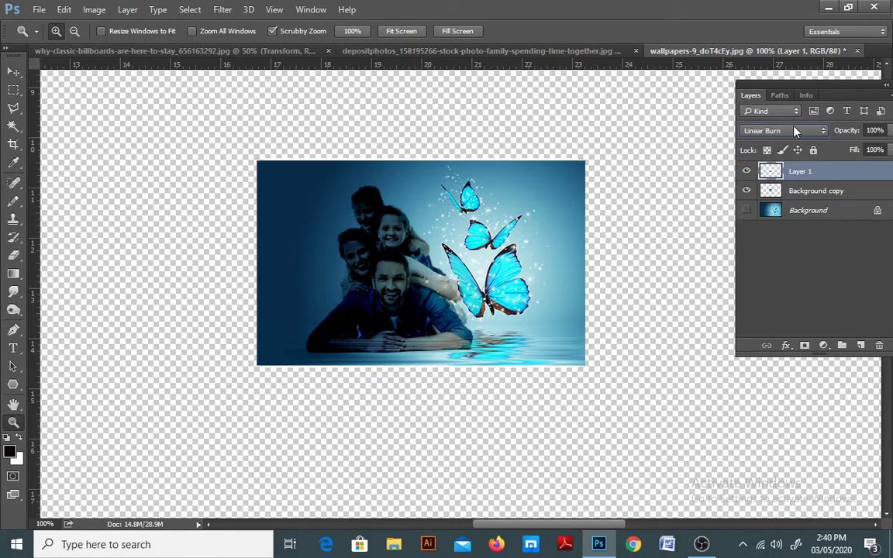
key(Down)
key(Down)
key(Down)
key(Down)
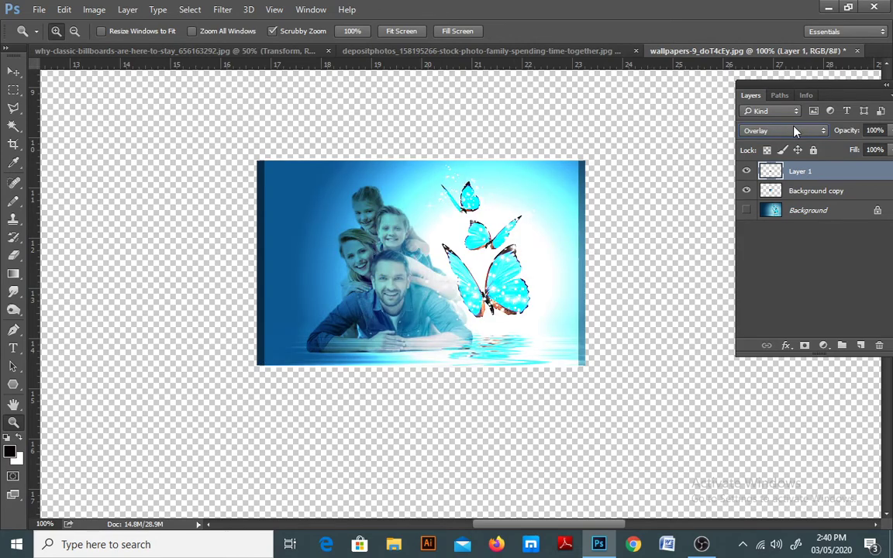
key(Down)
key(Down)
key(Up)
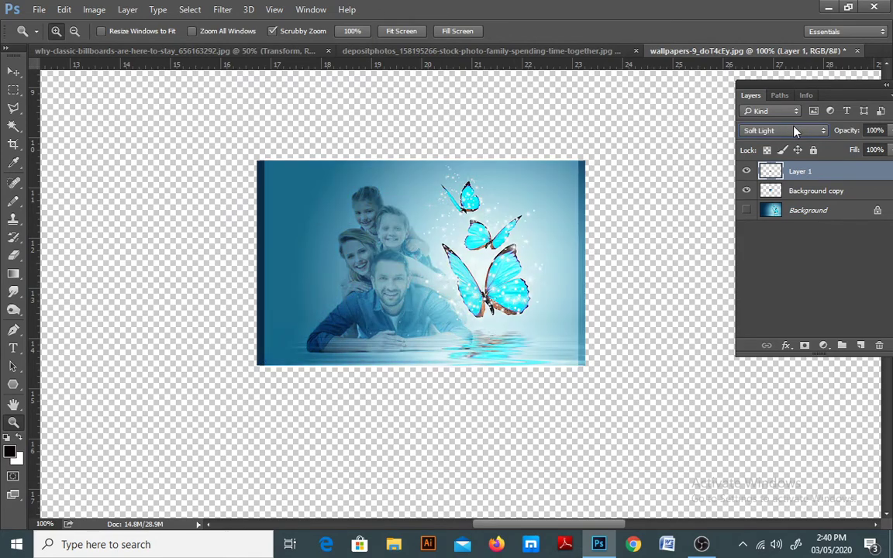
key(Down)
key(Down)
key(Down)
key(Down)
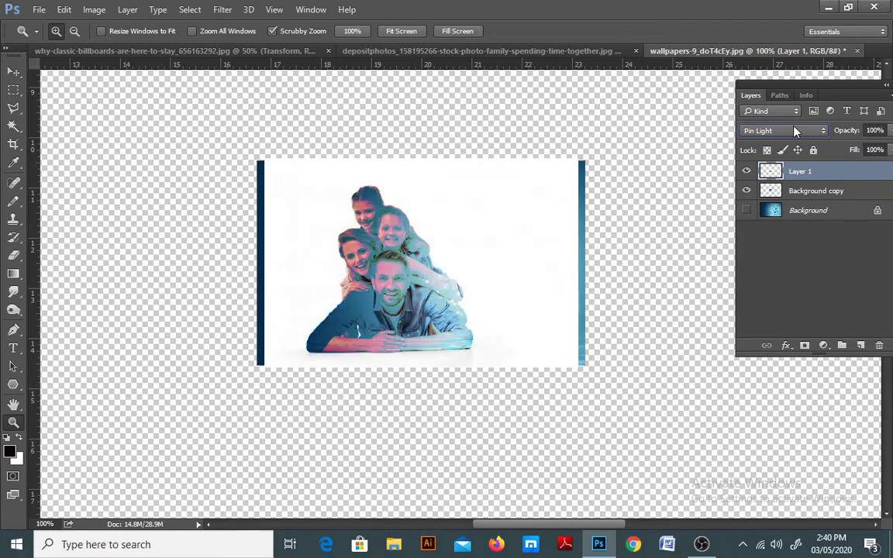
key(Down)
key(Down)
key(Down)
key(Down)
key(Down)
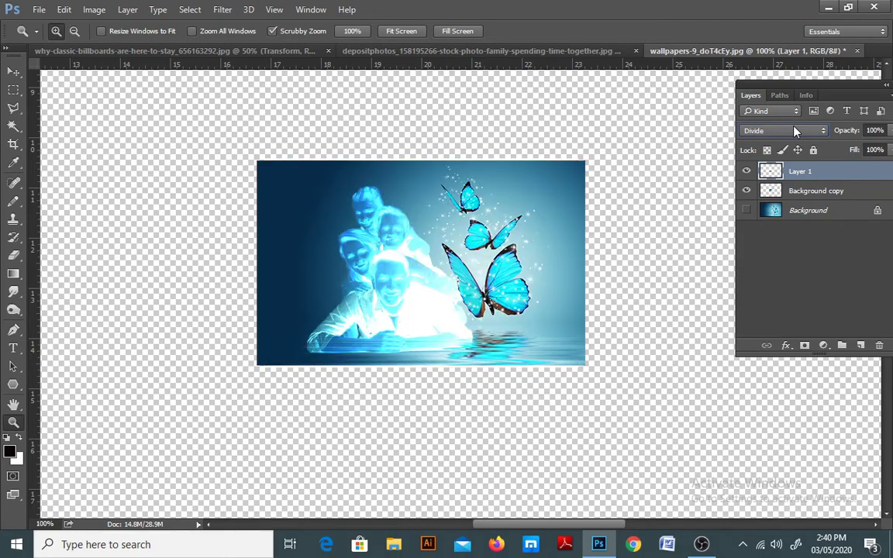
key(Down)
key(Down)
key(Down)
key(Down)
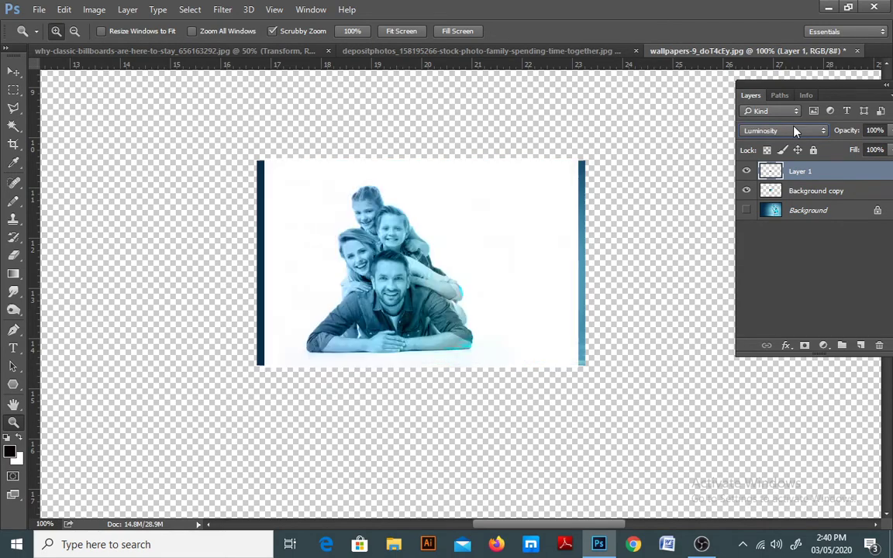
click(794, 132)
click(786, 177)
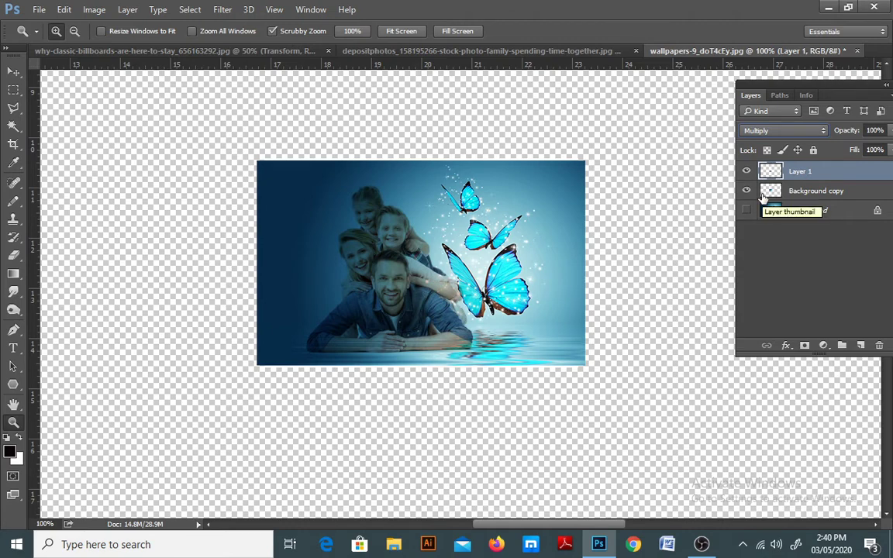
Merge Layer 1 with the Background copy layer and load the merged layer's outline as a selection
shift+click(766, 193)
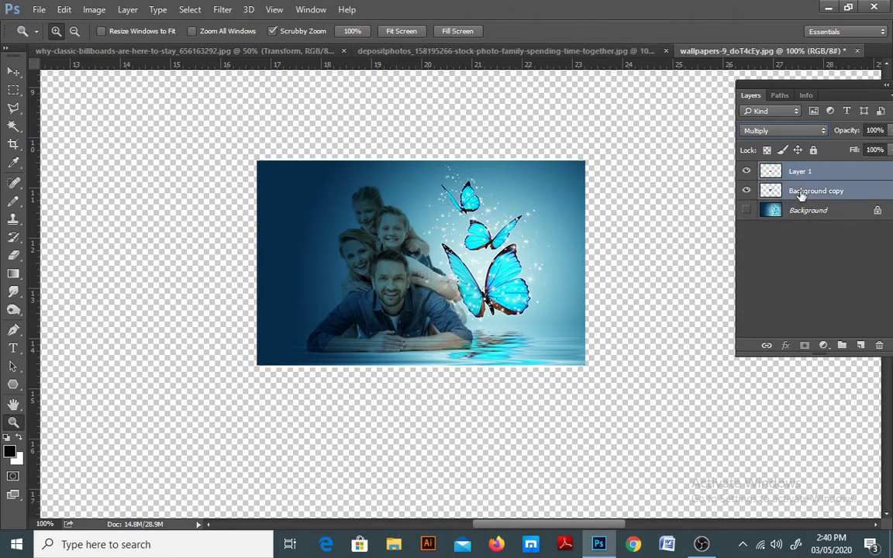
key(ctrl+e)
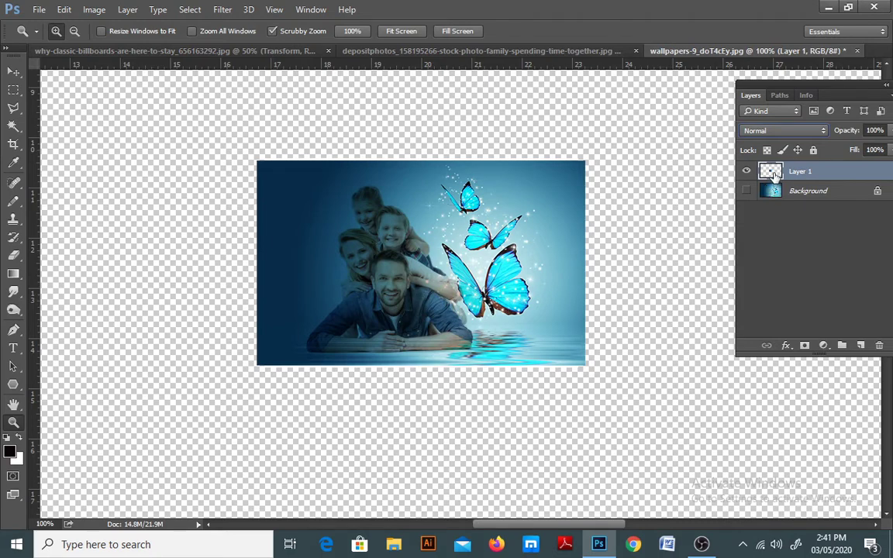
ctrl+click(773, 175)
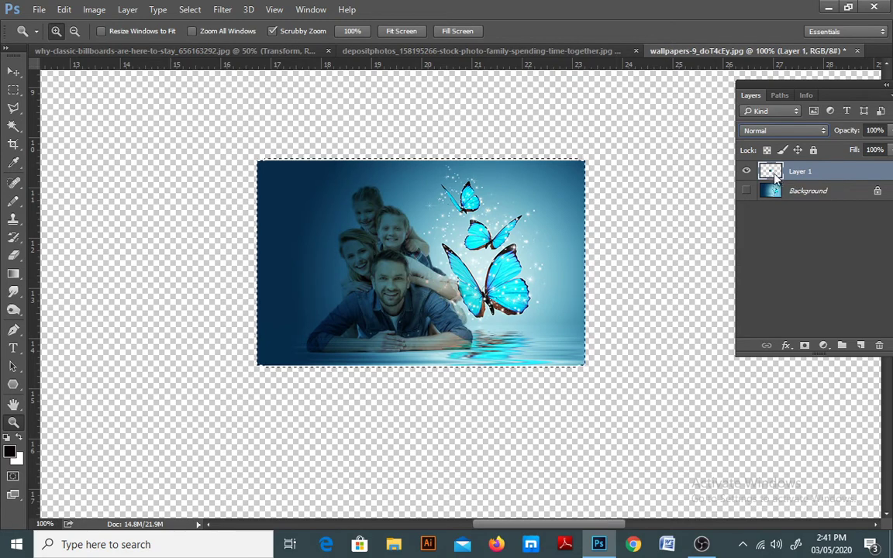
Hide the Transform text layer in the billboard document and return to the butterfly wallpaper document
click(490, 51)
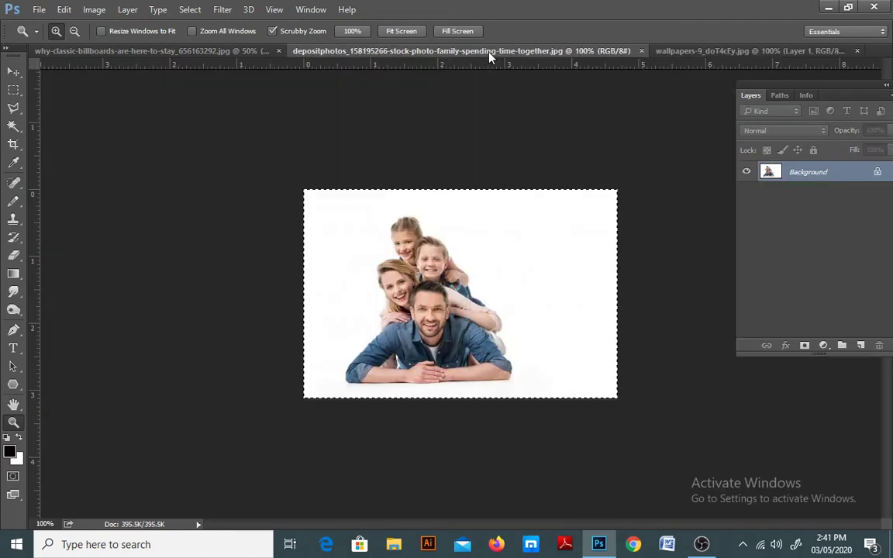
click(241, 51)
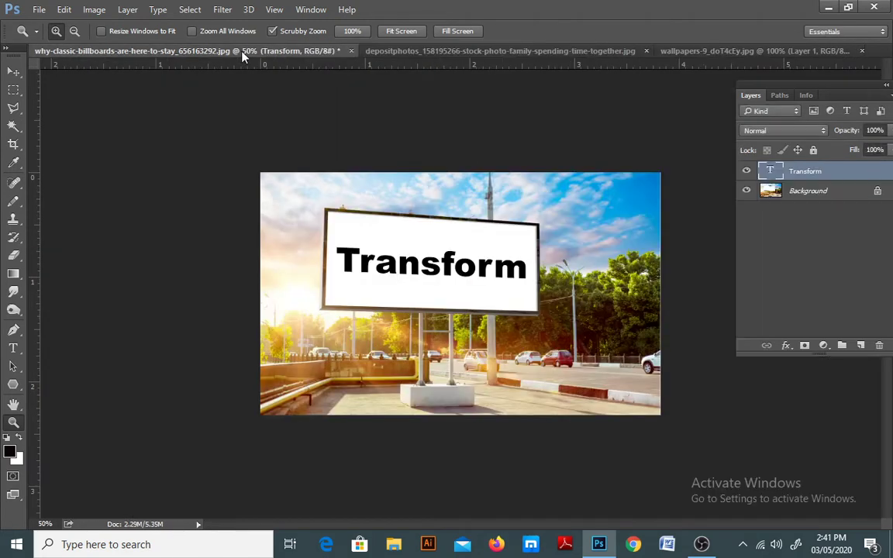
click(746, 171)
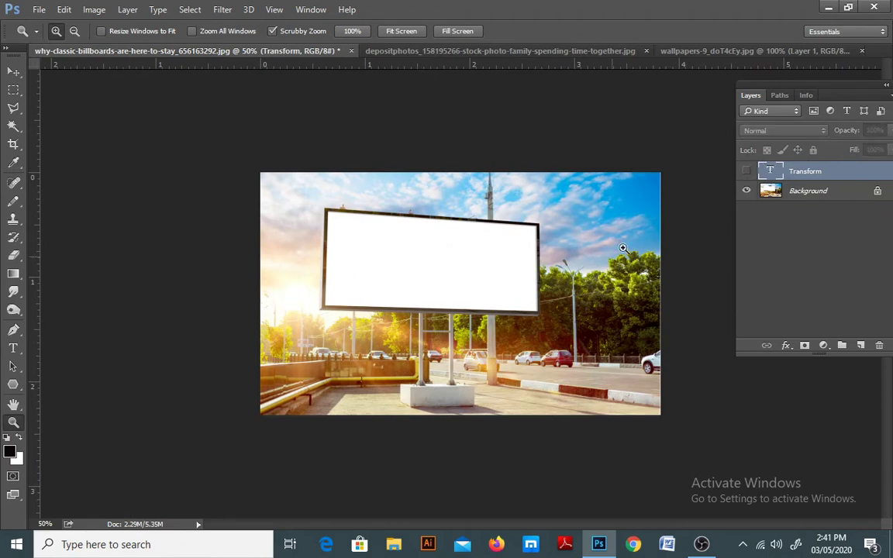
click(709, 51)
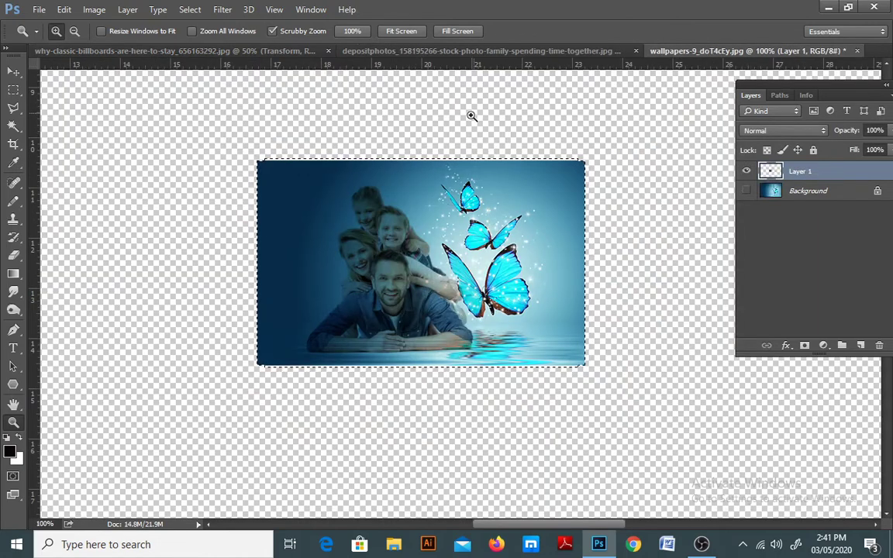
click(243, 51)
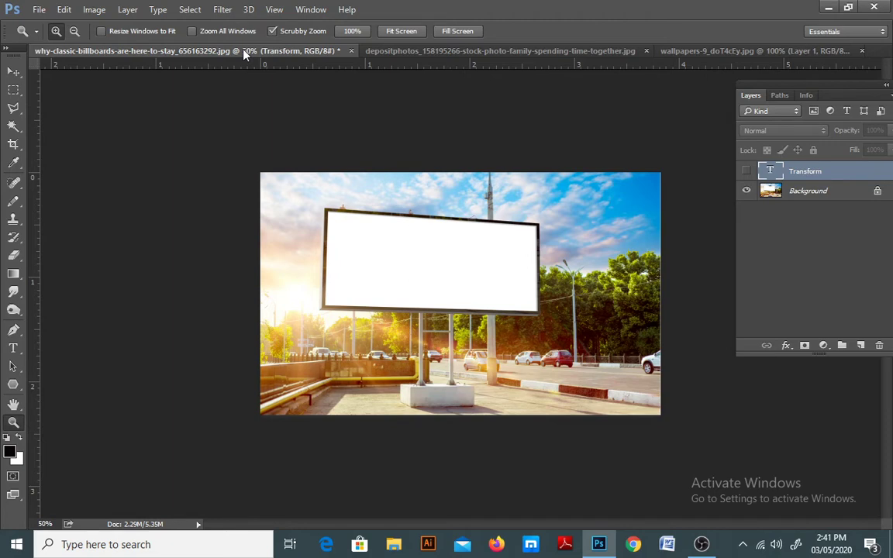
click(674, 52)
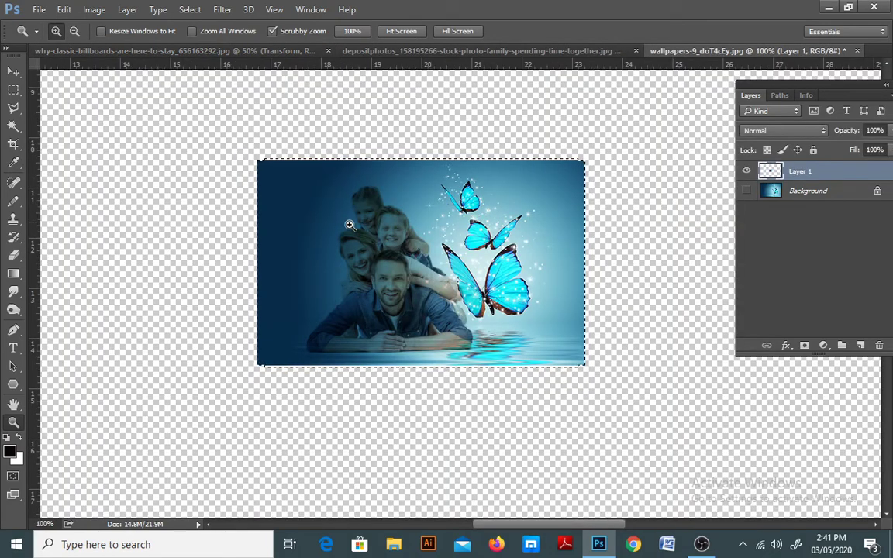
Copy a wide rectangular area of the merged family-and-butterfly image, paste it into the billboard document and position it over the blank panel
click(13, 90)
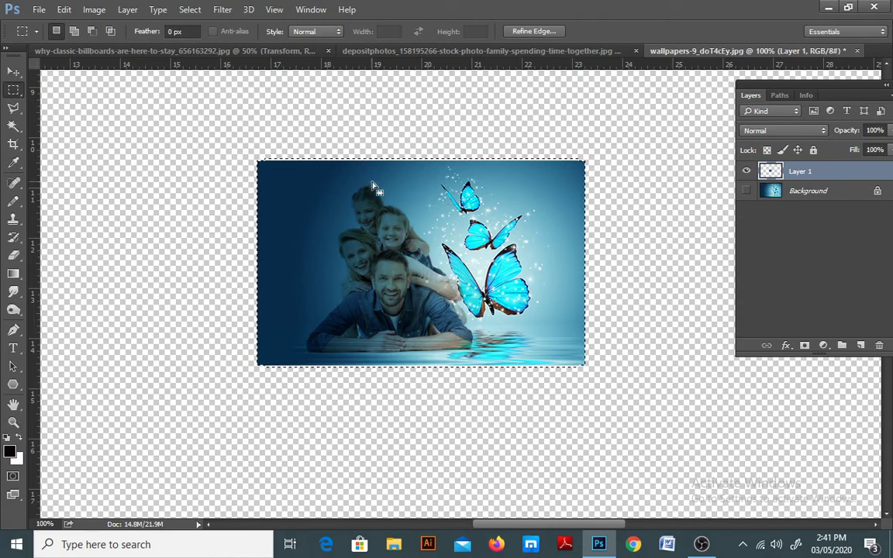
click(349, 195)
drag(259, 178, 581, 331)
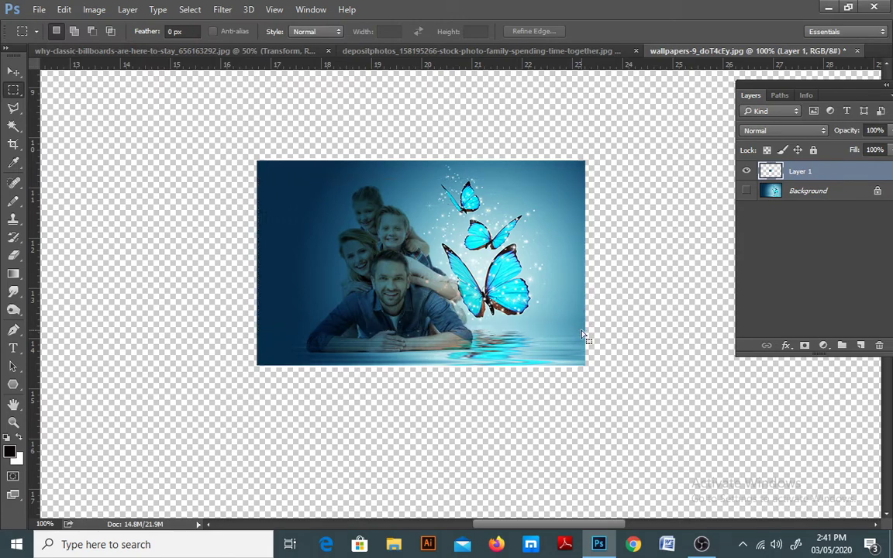
click(412, 51)
click(250, 52)
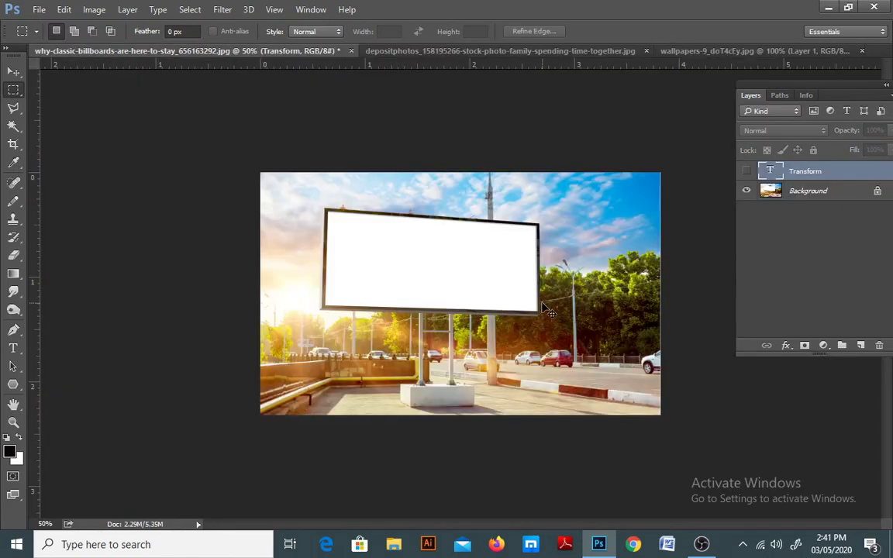
key(ctrl+v)
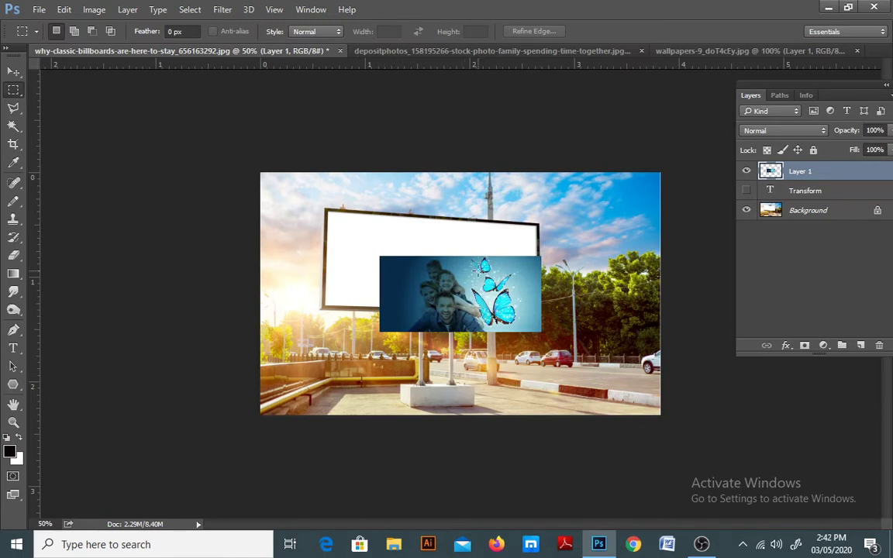
drag(470, 284, 438, 250)
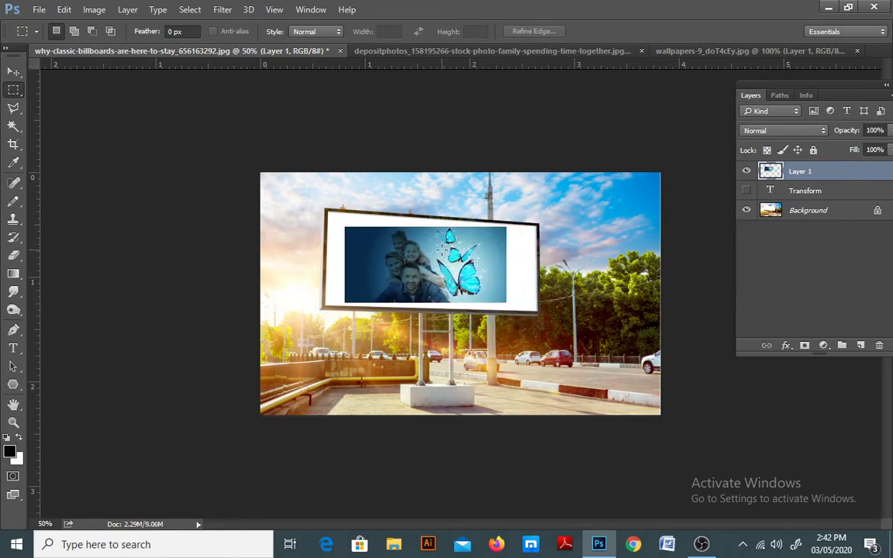
key(ctrl+t)
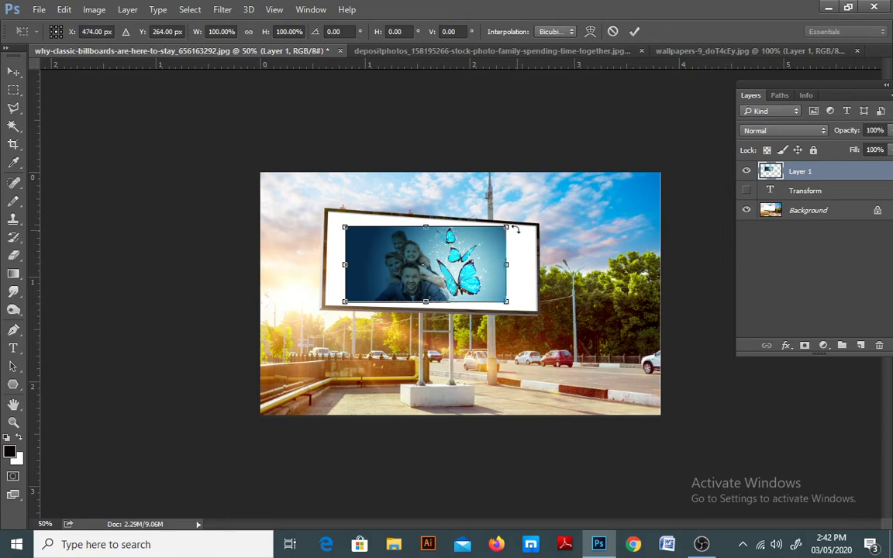
mouse_move(506, 228)
mouse_down()
mouse_move(486, 236)
mouse_move(511, 240)
mouse_up()
drag(466, 264, 444, 241)
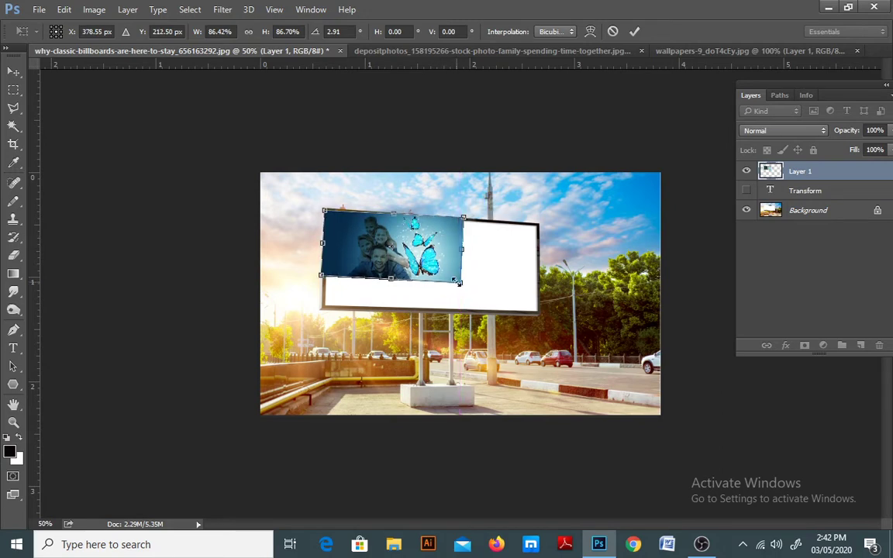
drag(459, 283, 519, 307)
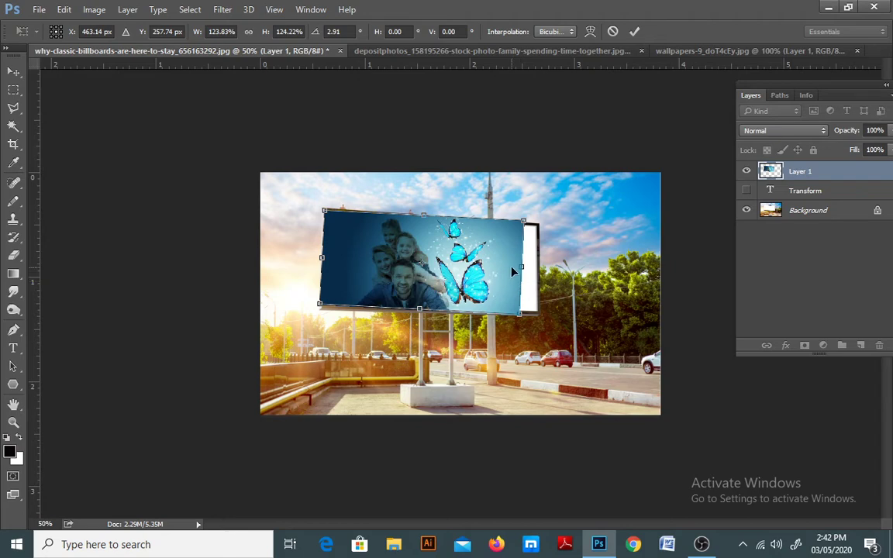
right_click(505, 266)
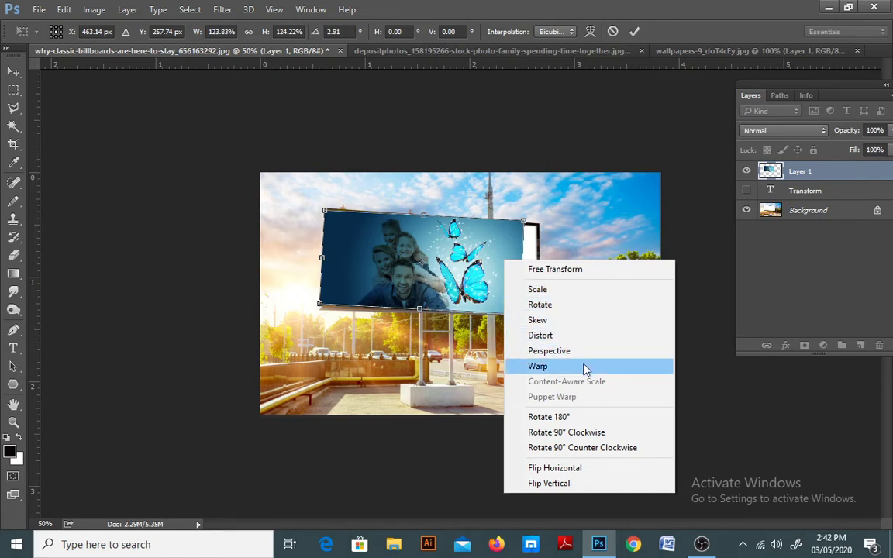
click(501, 276)
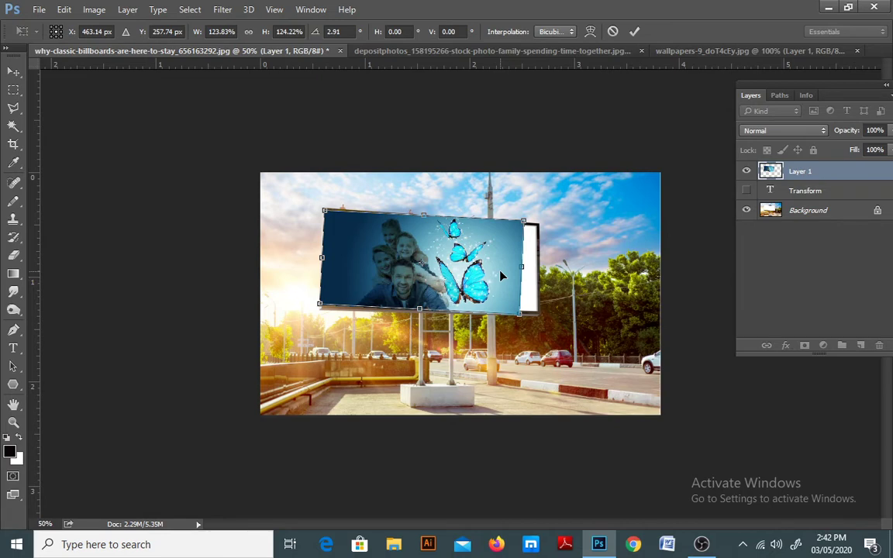
key(Escape)
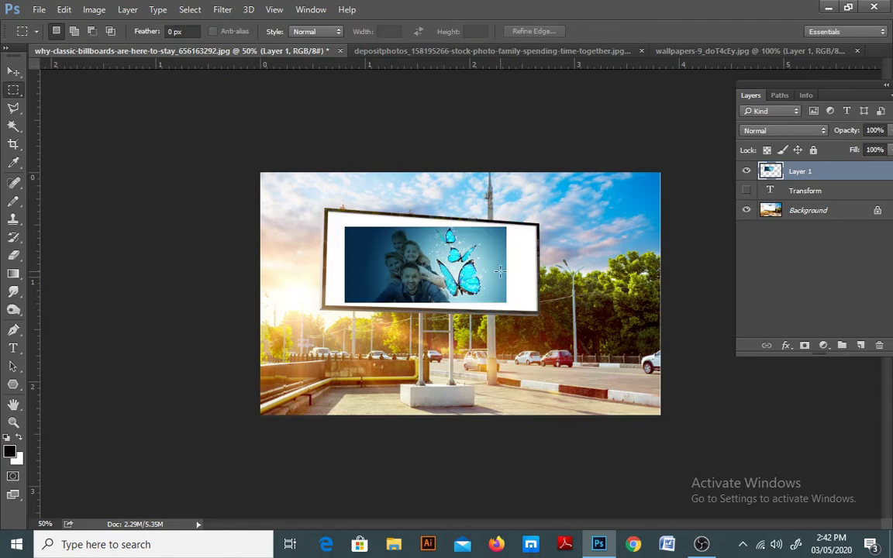
Free Transform the pasted image to about 99% width and 118% height over the billboard panel
key(ctrl+t)
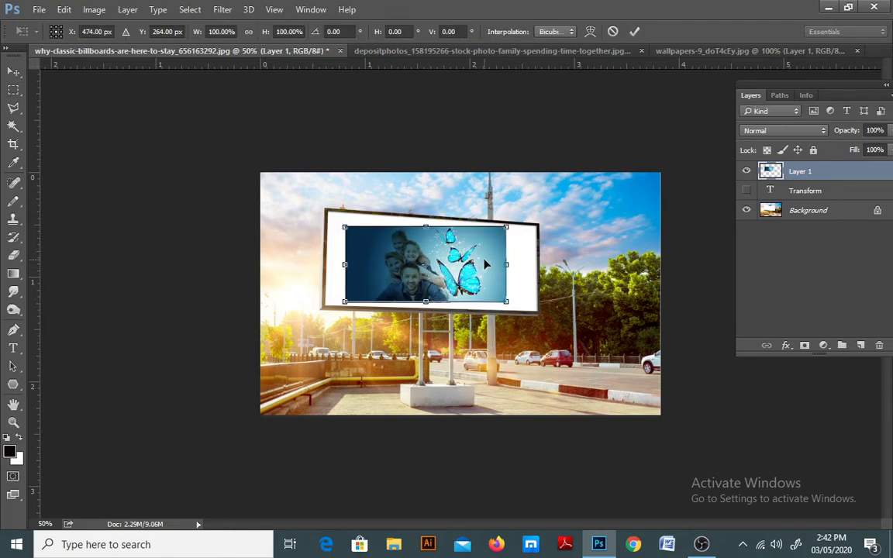
right_click(486, 265)
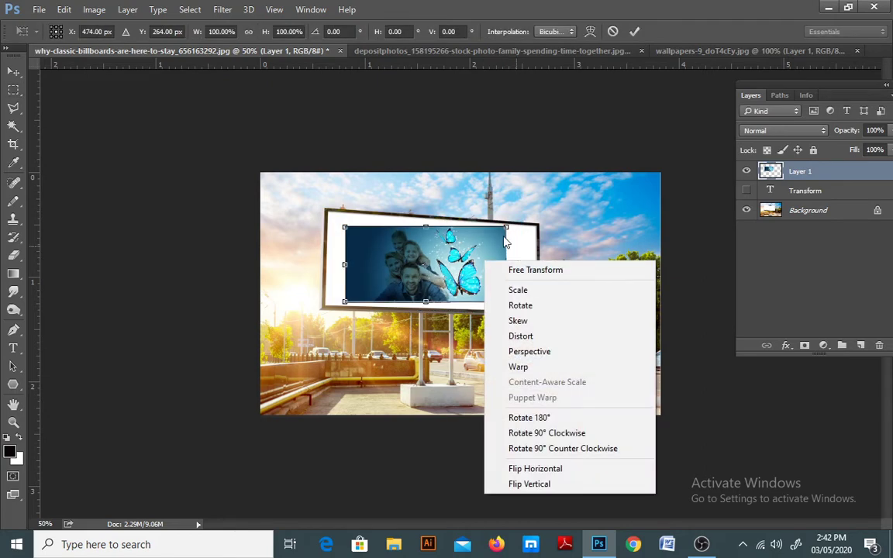
click(530, 271)
drag(505, 227, 457, 223)
drag(463, 262, 503, 262)
drag(425, 222, 429, 213)
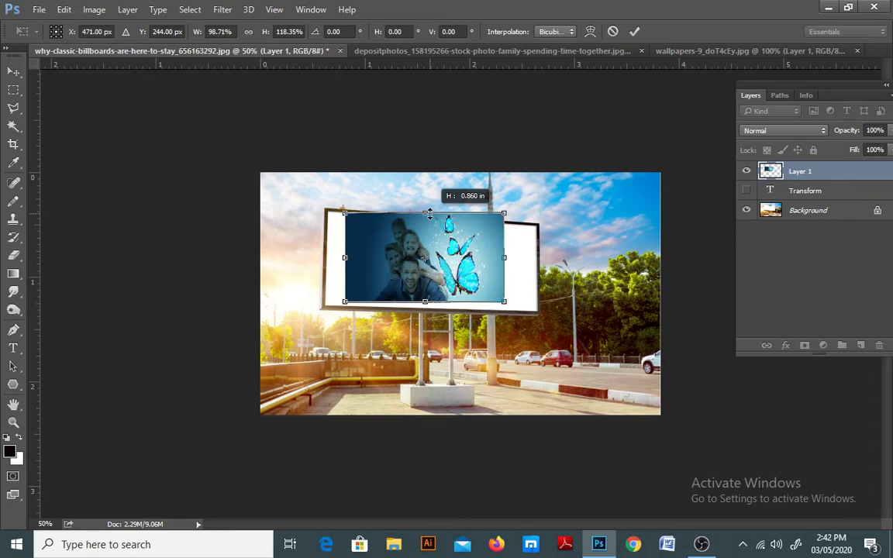
Scale the pasted image to about 106% width and 128% height within the active transform
right_click(483, 240)
click(513, 276)
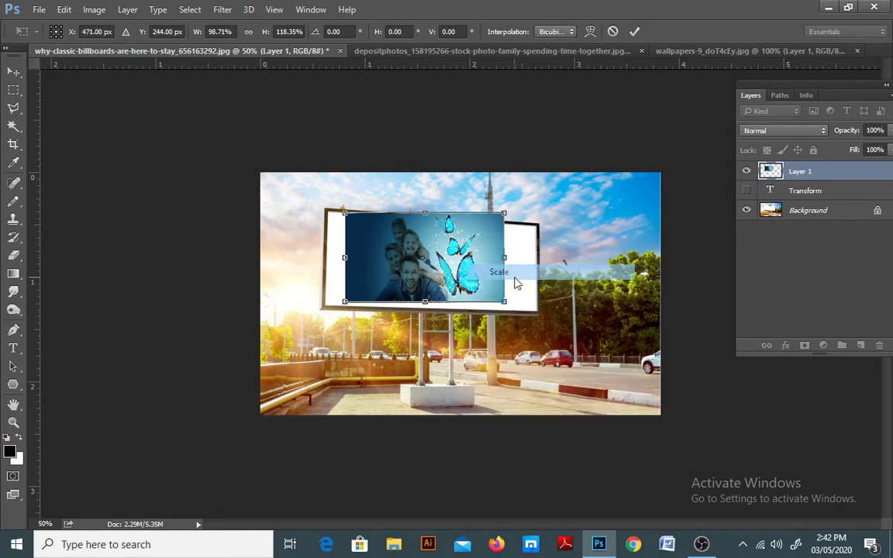
mouse_move(505, 303)
mouse_down()
mouse_move(478, 261)
mouse_move(486, 313)
mouse_move(514, 296)
mouse_move(521, 320)
mouse_move(520, 310)
mouse_up()
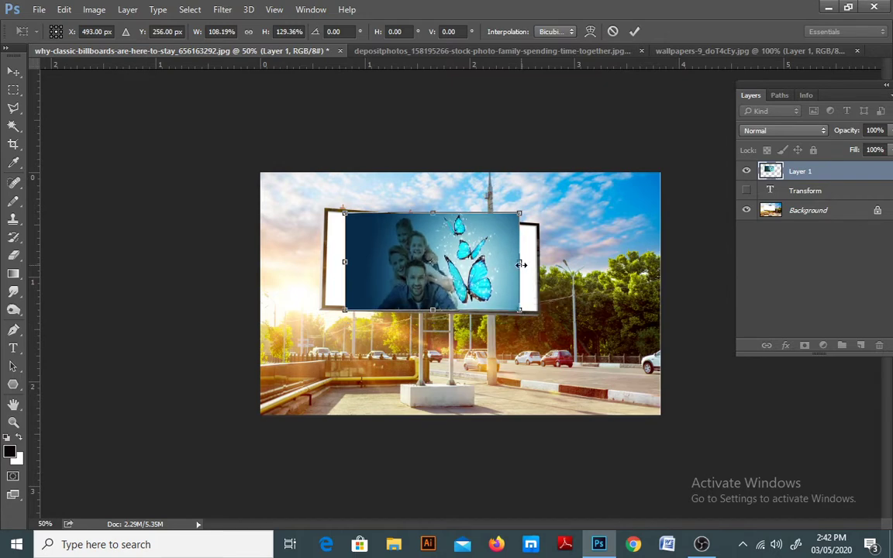
drag(523, 261, 507, 261)
mouse_move(427, 217)
mouse_down()
mouse_move(429, 247)
mouse_move(430, 229)
mouse_up()
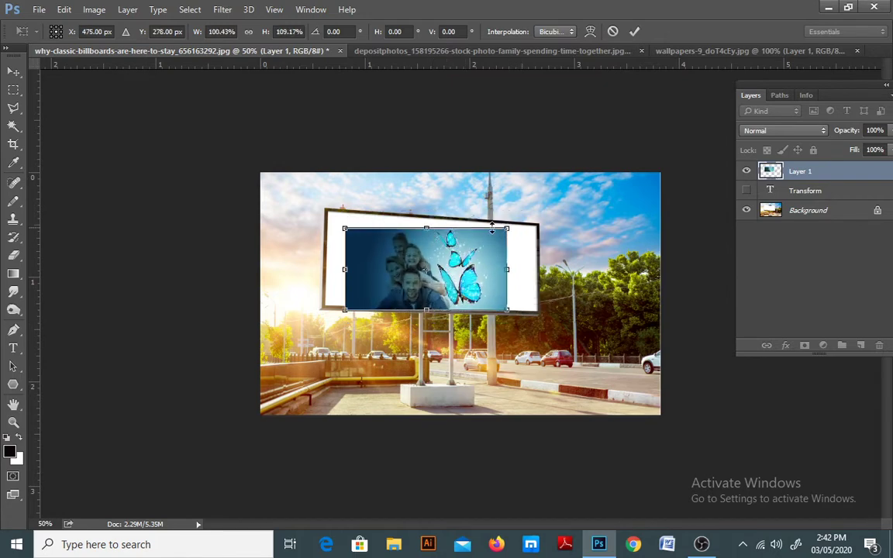
mouse_move(507, 228)
mouse_down()
mouse_move(499, 235)
mouse_move(528, 219)
mouse_move(517, 215)
mouse_up()
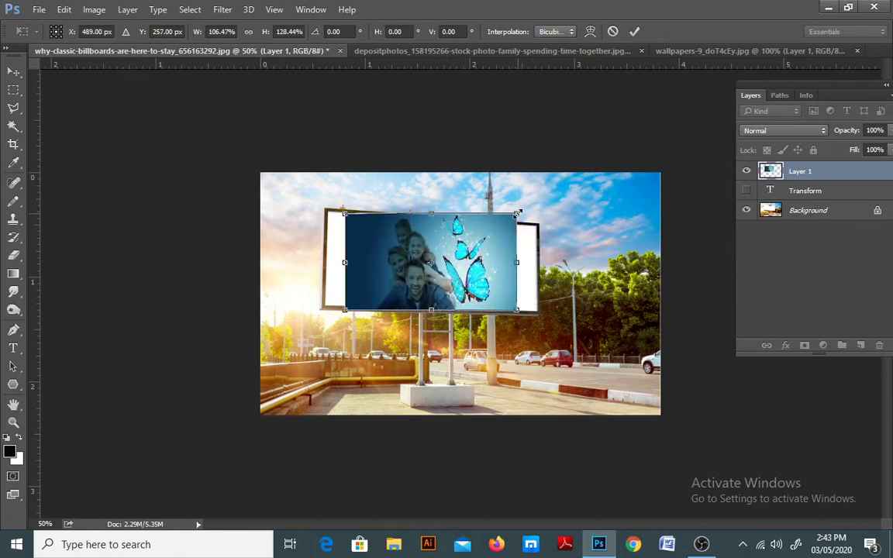
Try rotating the pasted image about 9 degrees counterclockwise and turn it back to nearly level
right_click(482, 254)
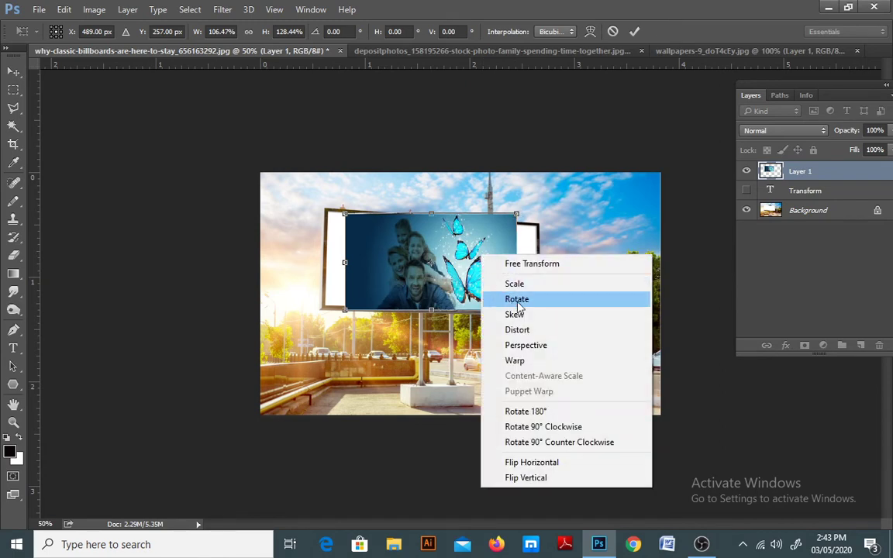
click(518, 306)
drag(488, 267, 510, 279)
key(ctrl+plus)
key(ctrl+plus)
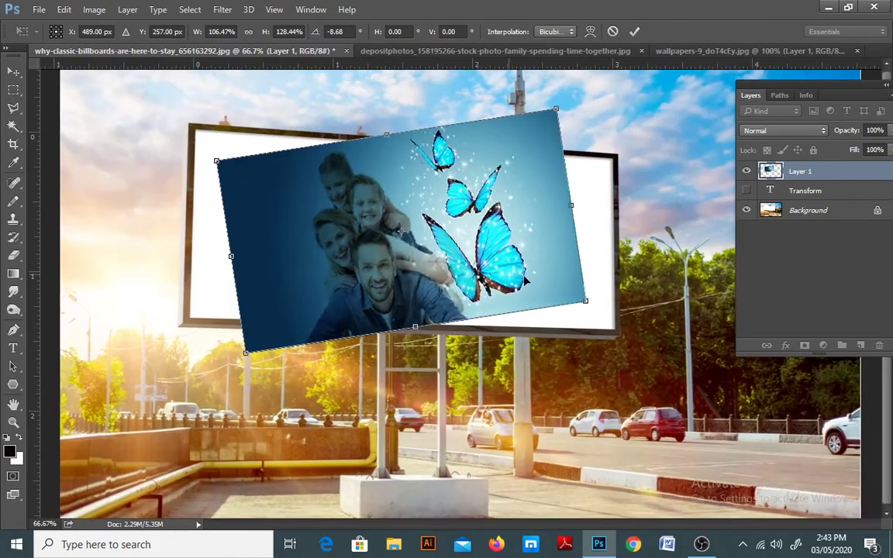
drag(604, 310, 563, 327)
Skew the pasted image so that its four corners line up with the corners of the billboard panel
right_click(494, 208)
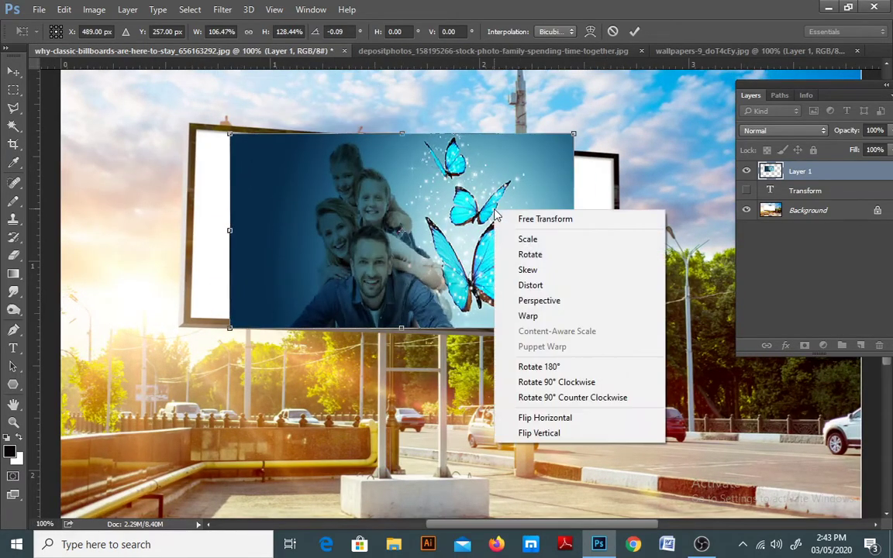
click(527, 269)
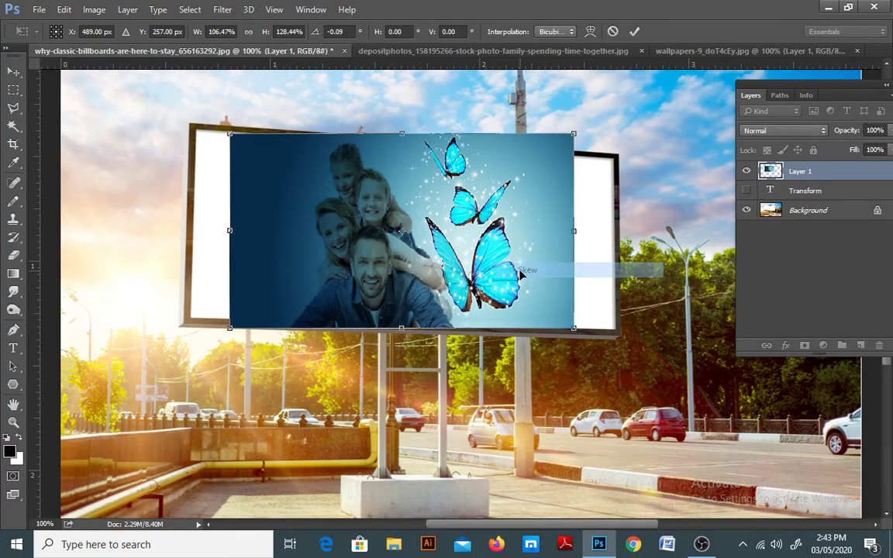
drag(573, 136, 541, 211)
mouse_move(575, 329)
mouse_down()
mouse_move(577, 303)
mouse_move(575, 332)
mouse_up()
drag(229, 327, 186, 328)
drag(230, 143, 199, 138)
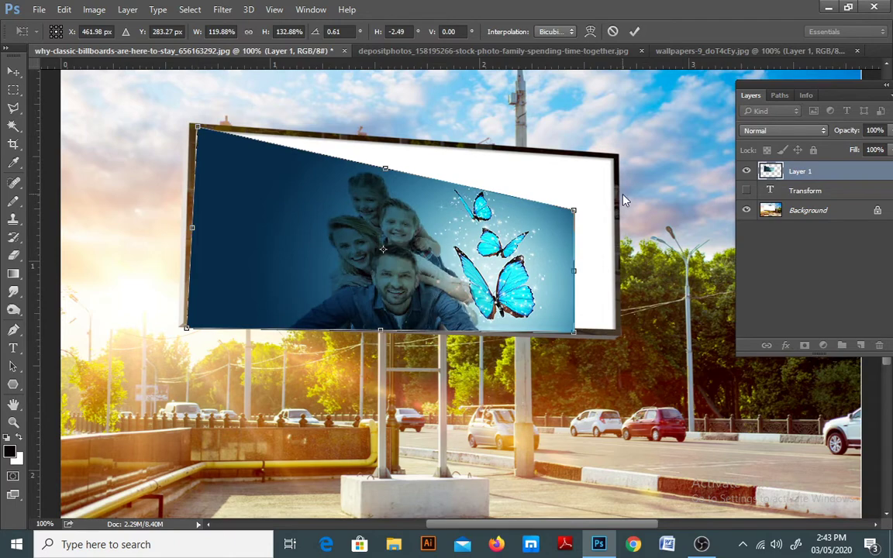
drag(574, 212, 602, 187)
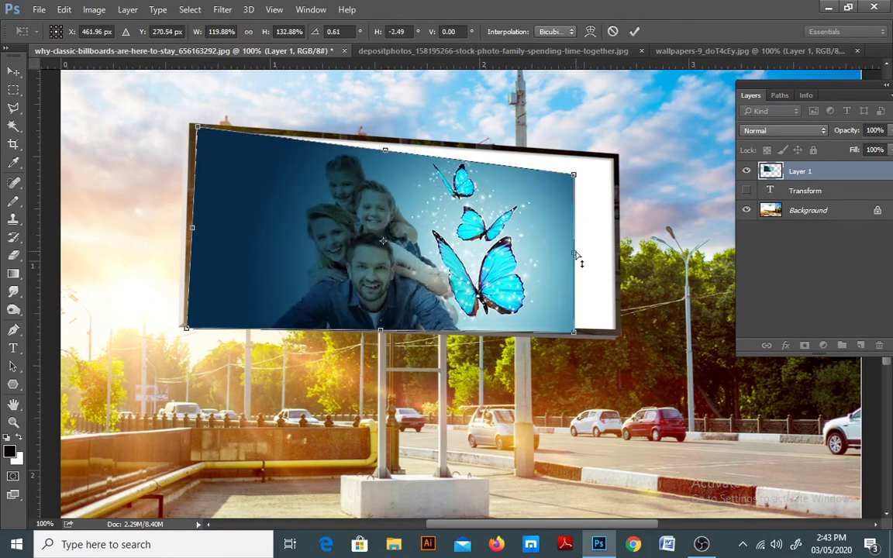
drag(574, 341, 614, 334)
drag(578, 175, 616, 163)
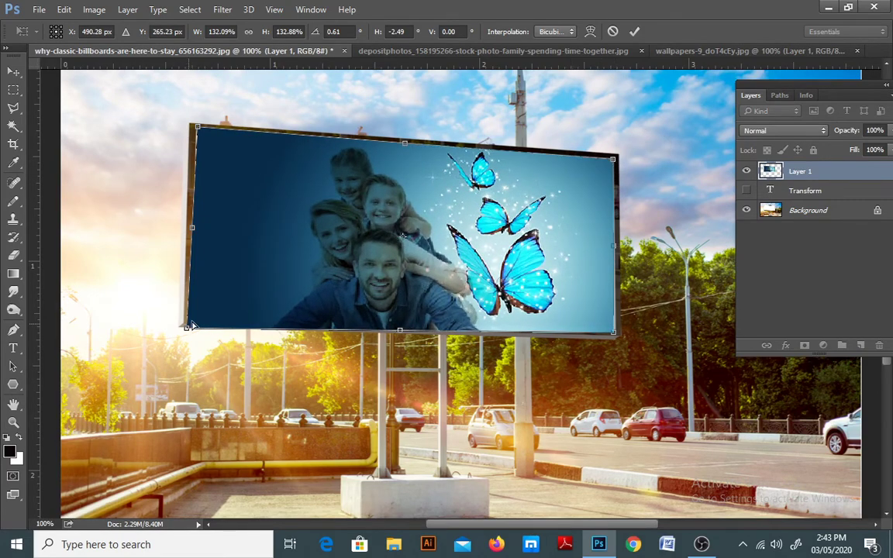
Fine-tune the skewed image's corners to the inner edge of the billboard frame and apply the transform
mouse_move(187, 327)
mouse_down()
mouse_move(204, 316)
mouse_move(187, 318)
mouse_up()
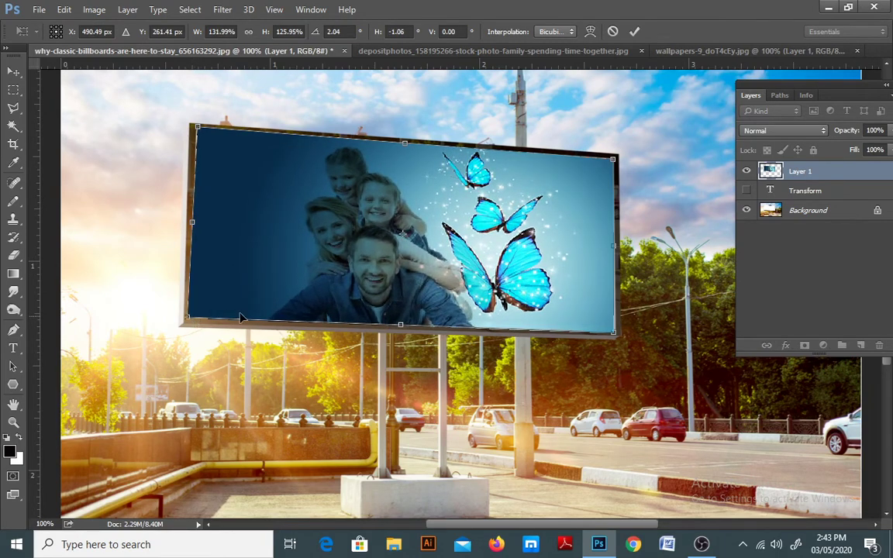
drag(196, 126, 196, 129)
mouse_move(613, 333)
mouse_down()
mouse_move(617, 317)
mouse_move(617, 333)
mouse_up()
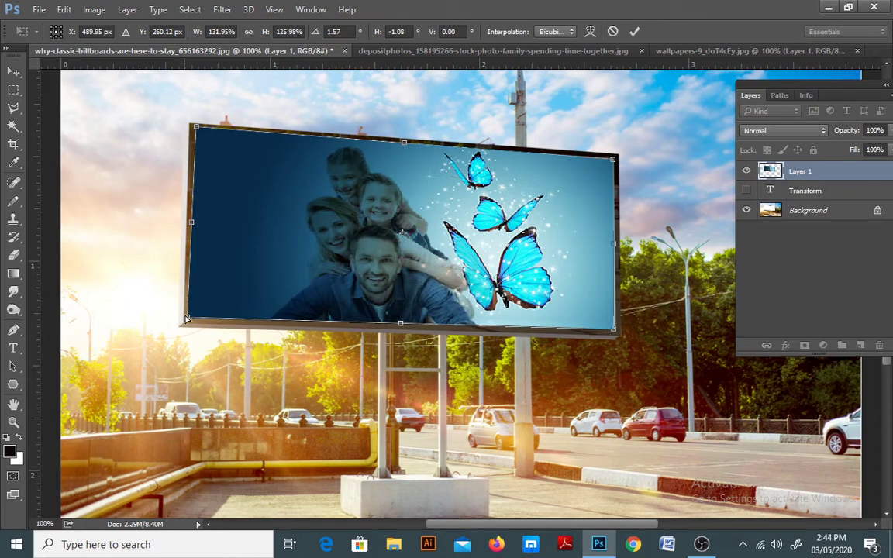
drag(187, 318, 192, 318)
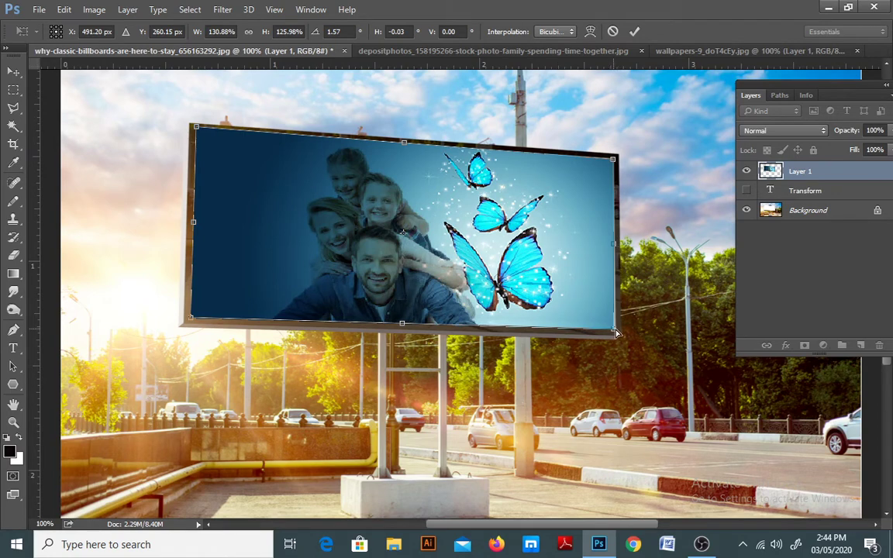
drag(617, 333, 618, 334)
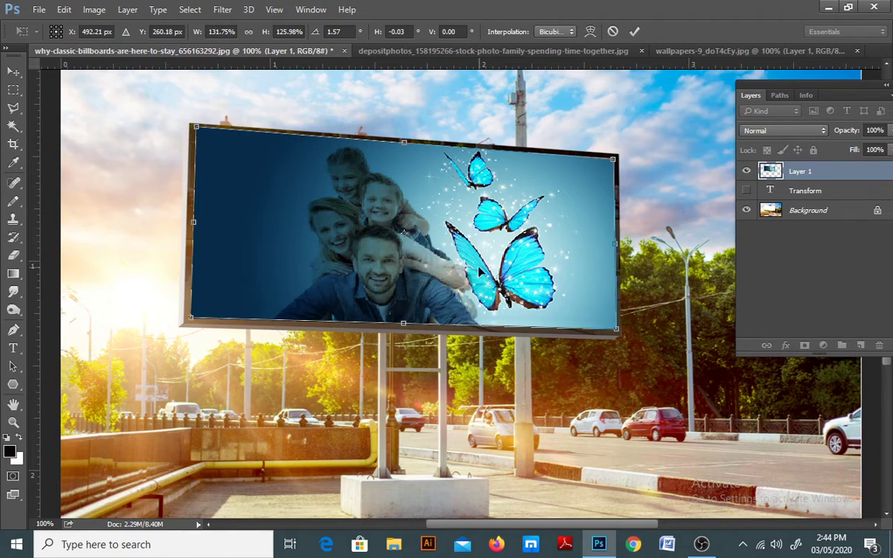
key(Return)
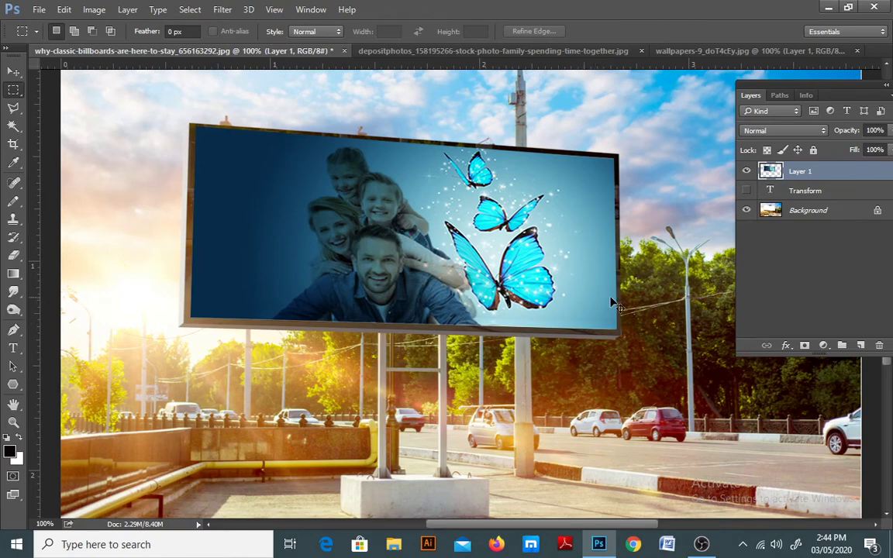
Paste another copy of the merged family and butterfly image into the billboard document as a new layer
key(ctrl+v)
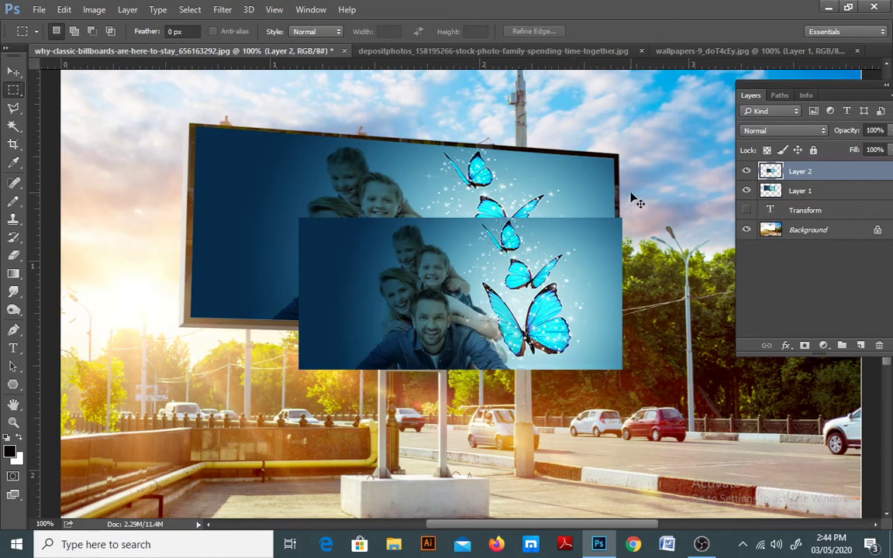
Try distorting the new copy by moving its corners independently, and cancel the transform
key(ctrl+t)
right_click(571, 255)
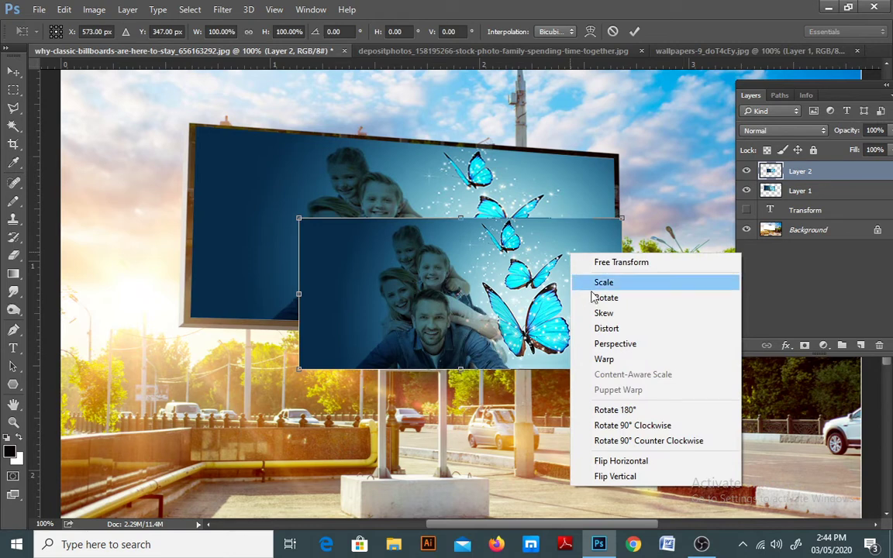
click(624, 331)
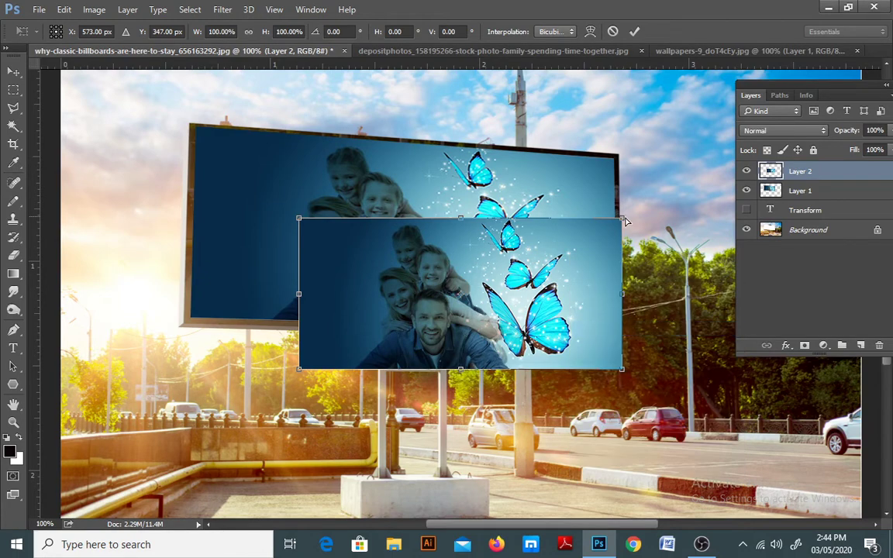
mouse_move(621, 218)
mouse_down()
mouse_move(622, 243)
mouse_move(552, 231)
mouse_move(603, 188)
mouse_move(549, 228)
mouse_move(610, 218)
mouse_up()
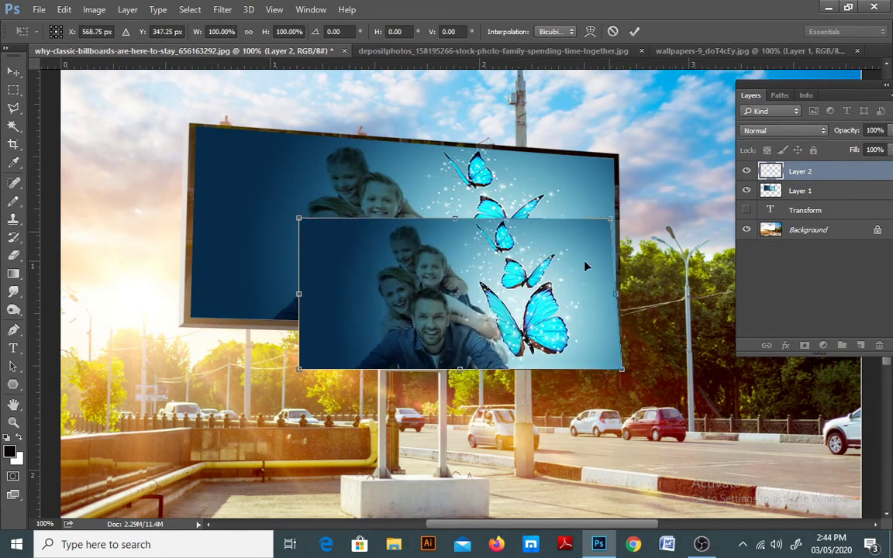
drag(300, 369, 259, 358)
drag(279, 289, 289, 242)
mouse_move(621, 289)
mouse_down()
mouse_move(621, 193)
mouse_move(612, 314)
mouse_move(610, 303)
mouse_up()
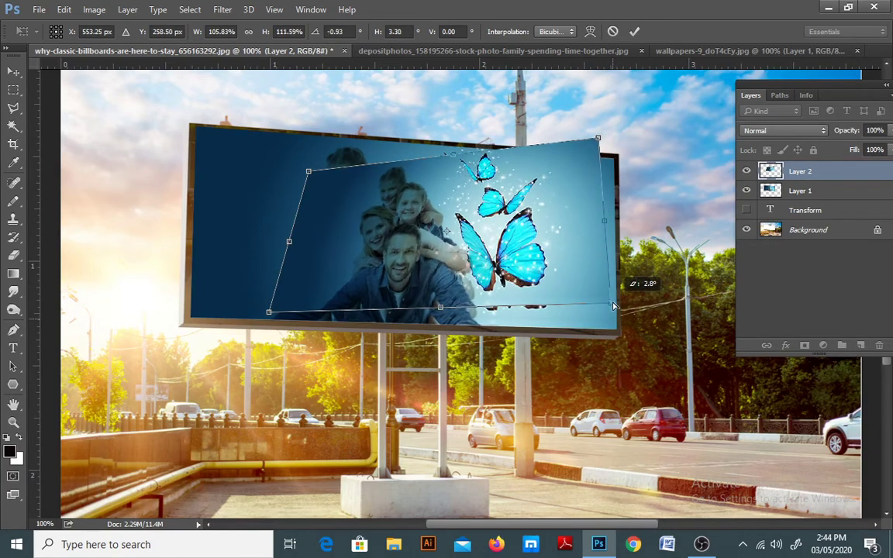
drag(307, 174, 258, 148)
key(Escape)
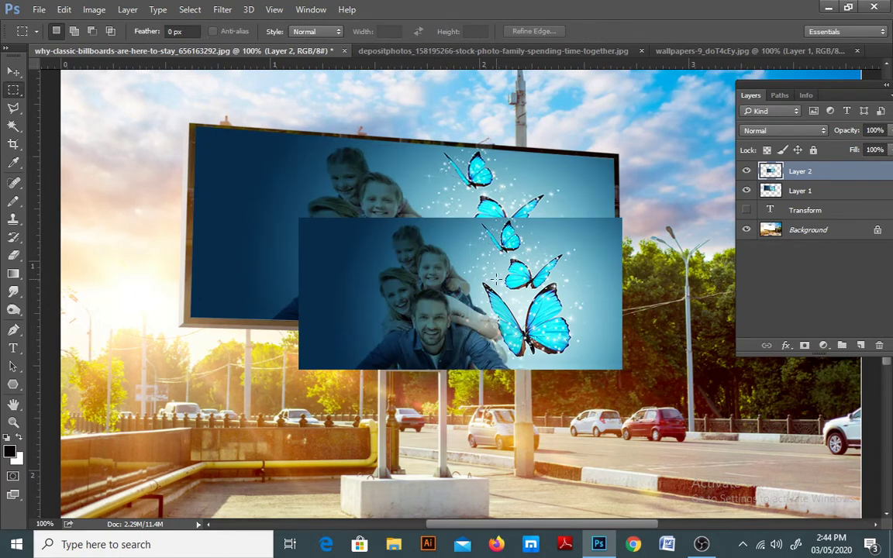
Try the Perspective transform on the new copy, moving its corners in mirrored pairs, and cancel the transform
key(ctrl+t)
right_click(527, 289)
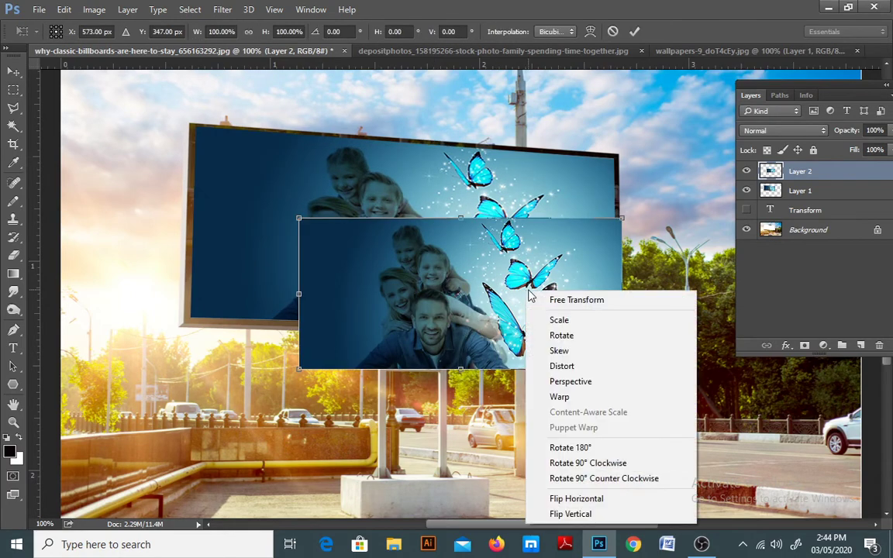
click(571, 382)
mouse_move(623, 218)
mouse_down()
mouse_move(625, 244)
mouse_move(614, 210)
mouse_move(617, 227)
mouse_move(572, 227)
mouse_move(624, 227)
mouse_move(614, 217)
mouse_move(612, 236)
mouse_move(614, 220)
mouse_move(609, 227)
mouse_up()
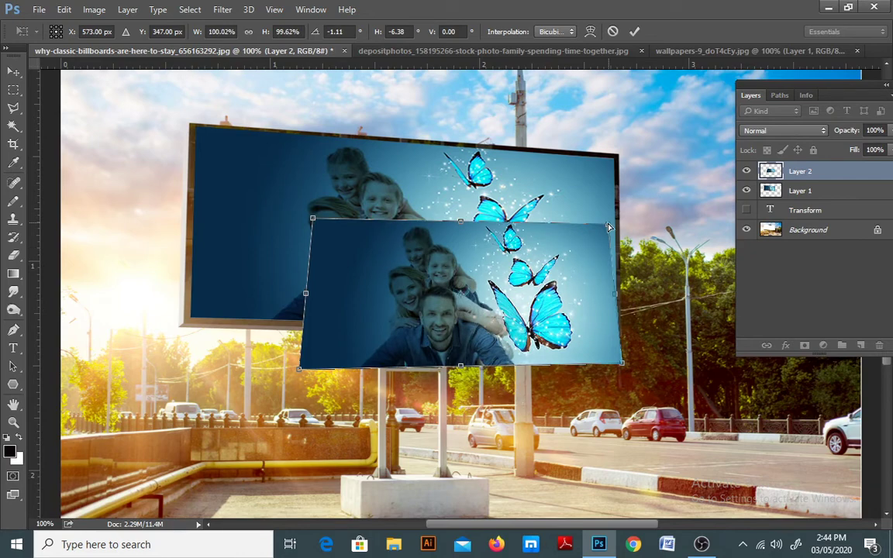
drag(307, 375, 307, 420)
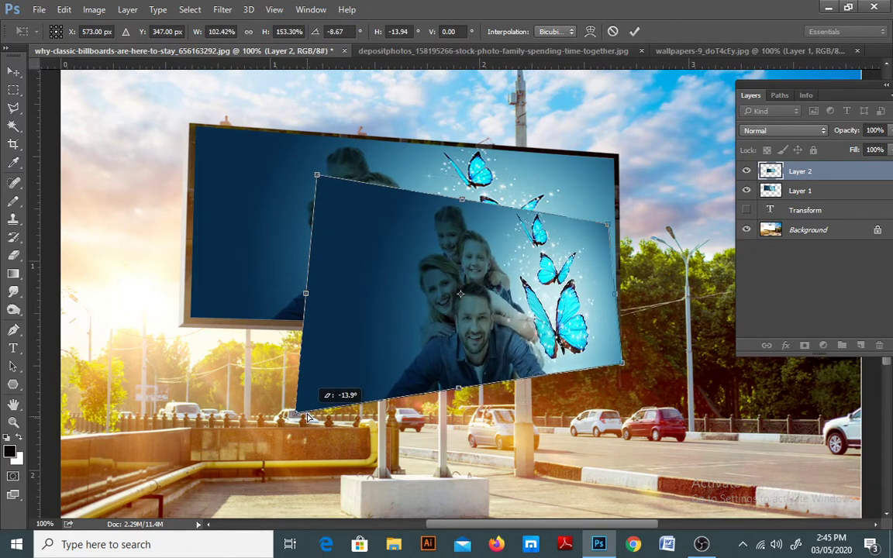
mouse_move(616, 232)
mouse_down()
mouse_move(620, 186)
mouse_move(614, 217)
mouse_up()
drag(624, 388, 590, 391)
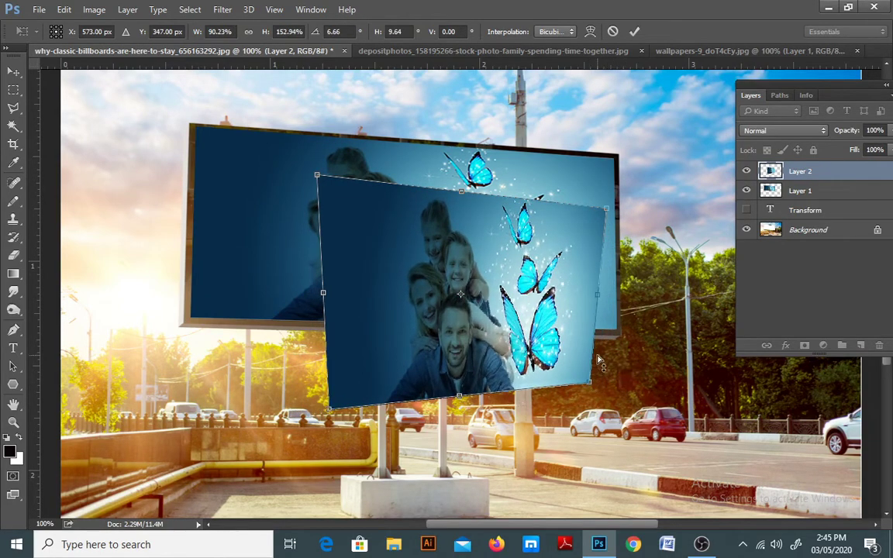
mouse_move(605, 208)
mouse_down()
mouse_move(601, 250)
mouse_move(607, 196)
mouse_up()
drag(330, 411, 299, 409)
drag(313, 177, 279, 174)
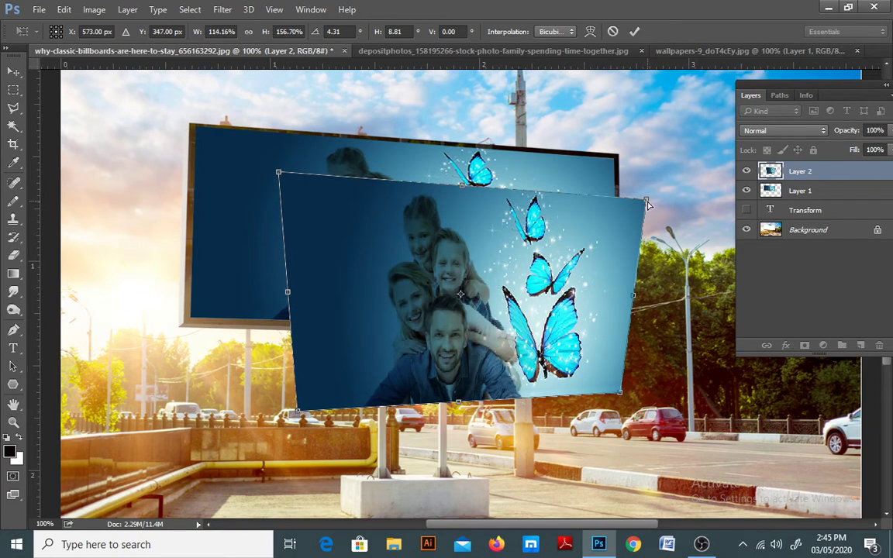
drag(648, 204, 648, 188)
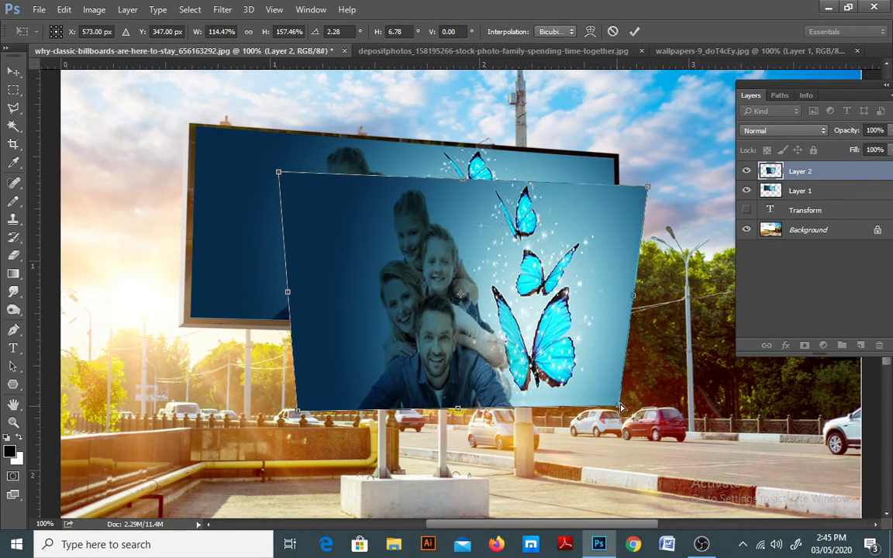
drag(620, 406, 651, 354)
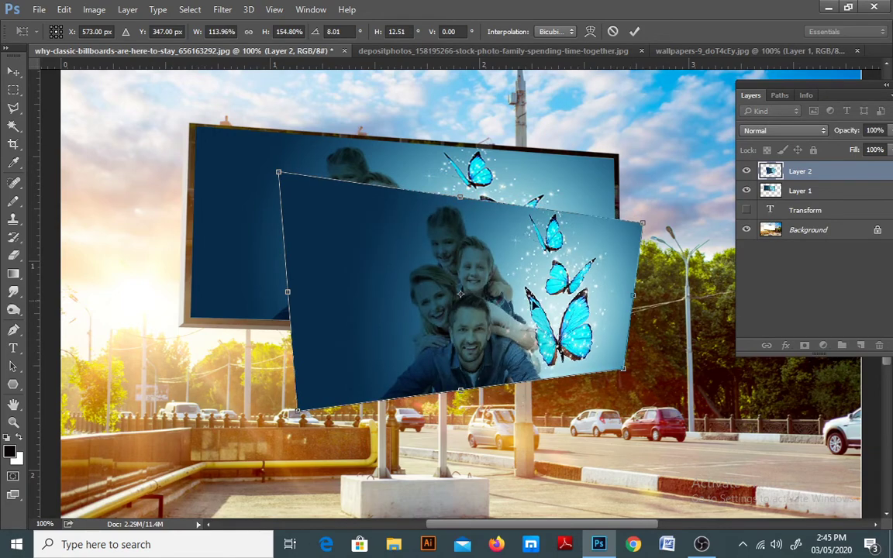
key(Escape)
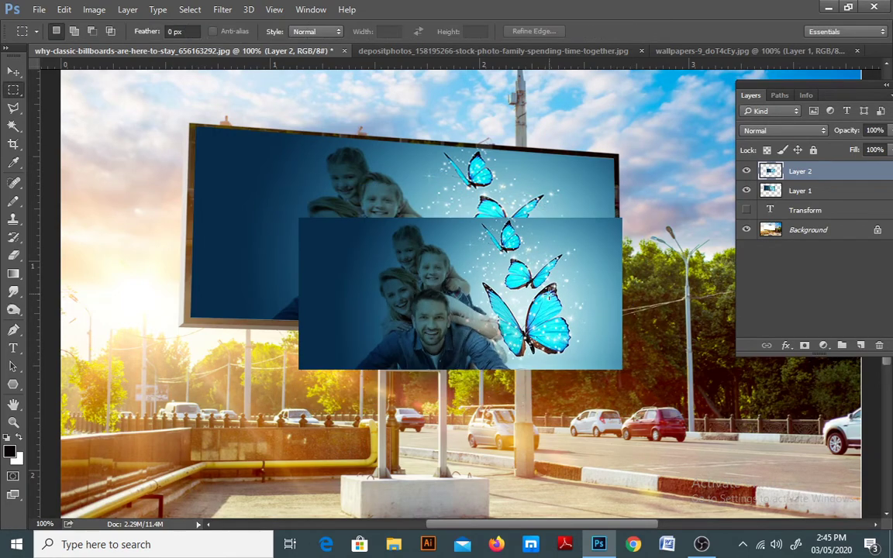
Warp the new copy with a custom mesh so that its upper and lower edges bow outward
key(ctrl+t)
right_click(558, 283)
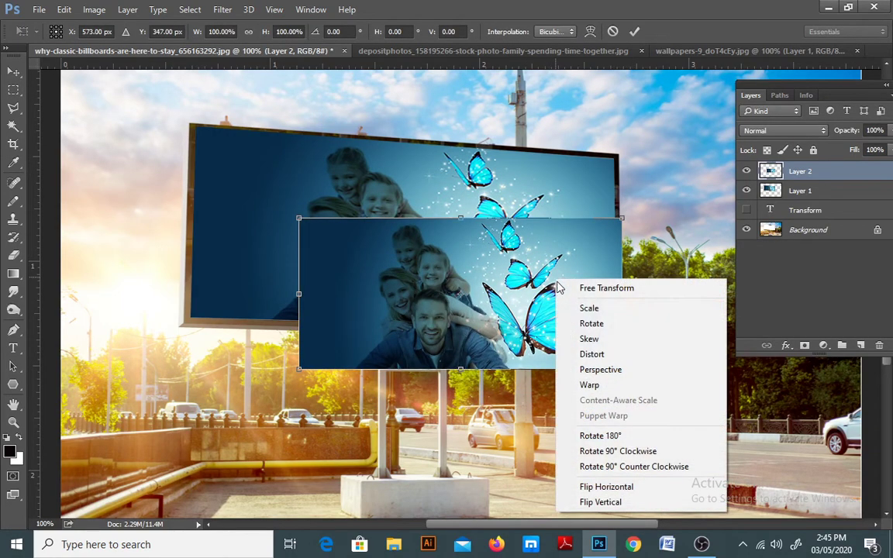
click(593, 385)
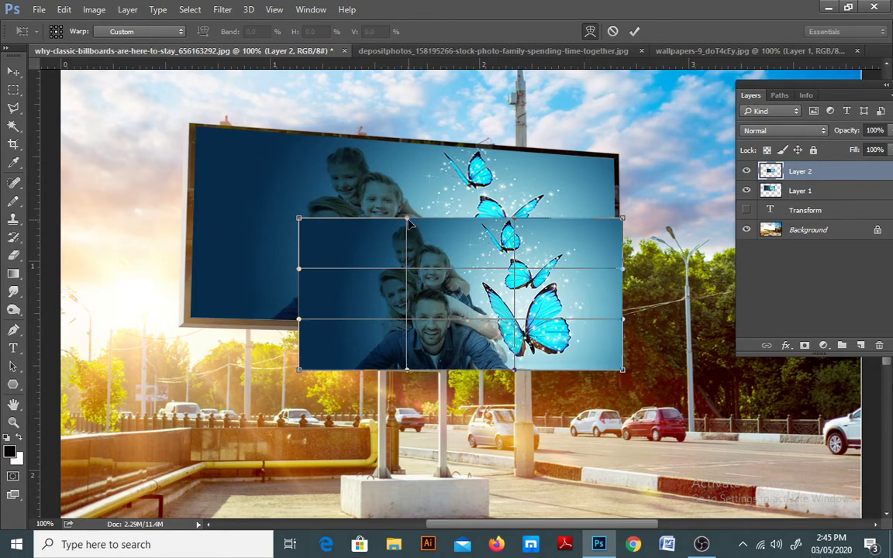
drag(410, 219, 413, 197)
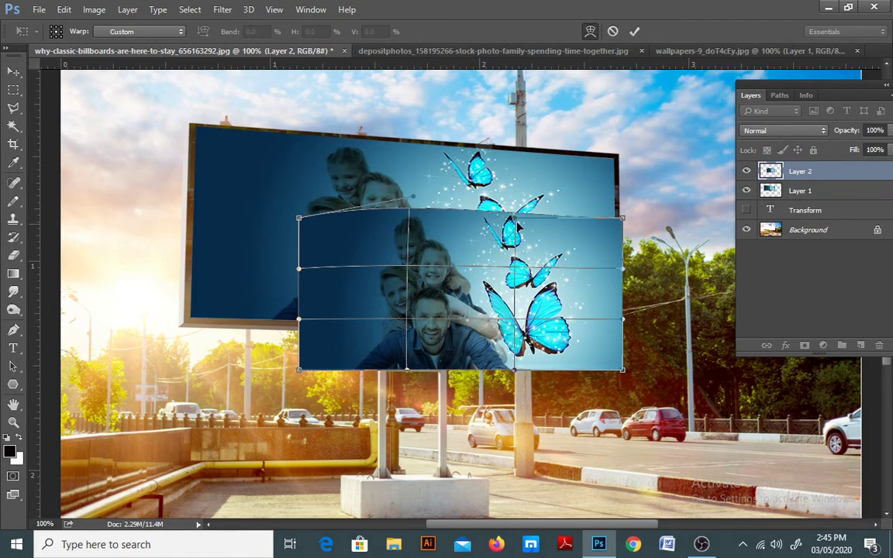
drag(515, 218, 516, 200)
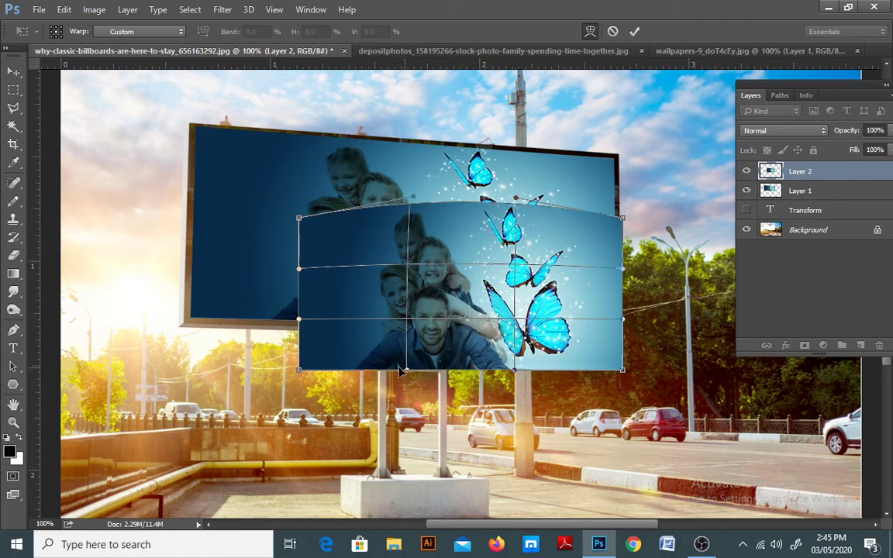
drag(406, 371, 407, 381)
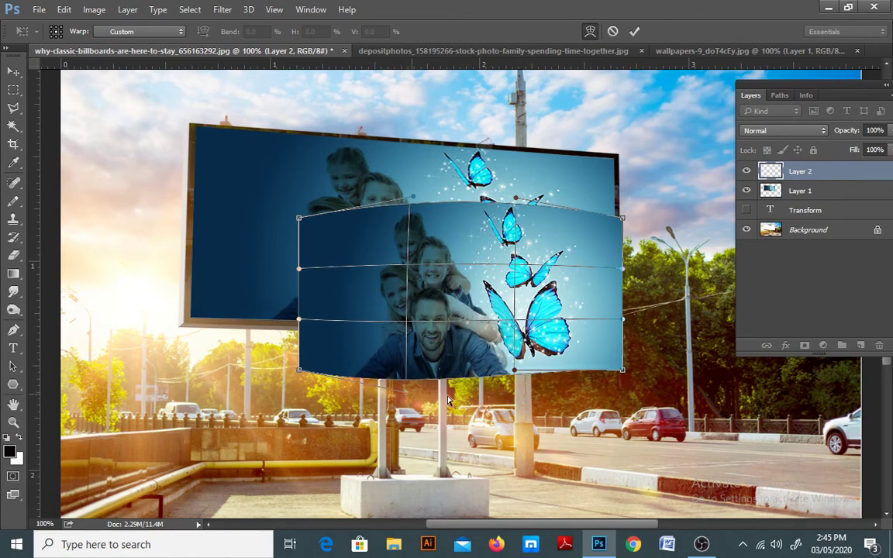
drag(514, 371, 515, 408)
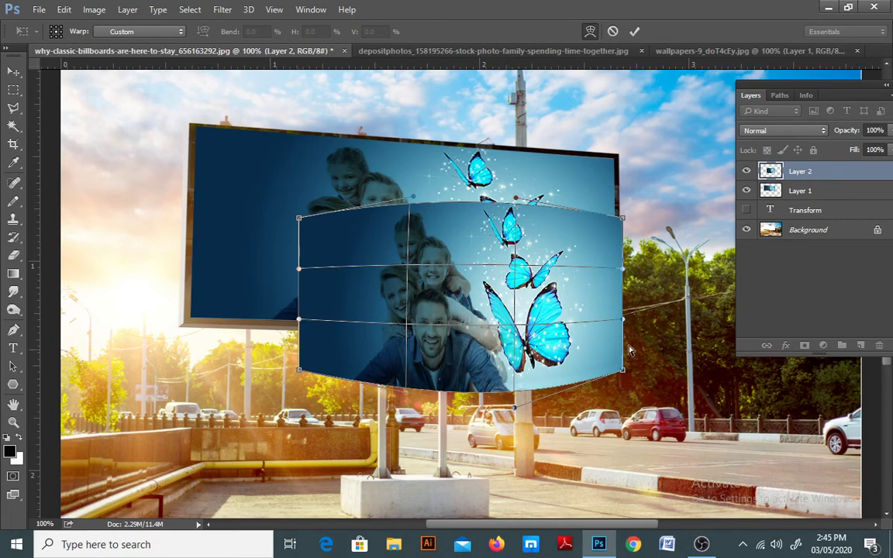
Bend both side edges of the warped copy inward near the top and outward near the bottom
drag(623, 318, 644, 319)
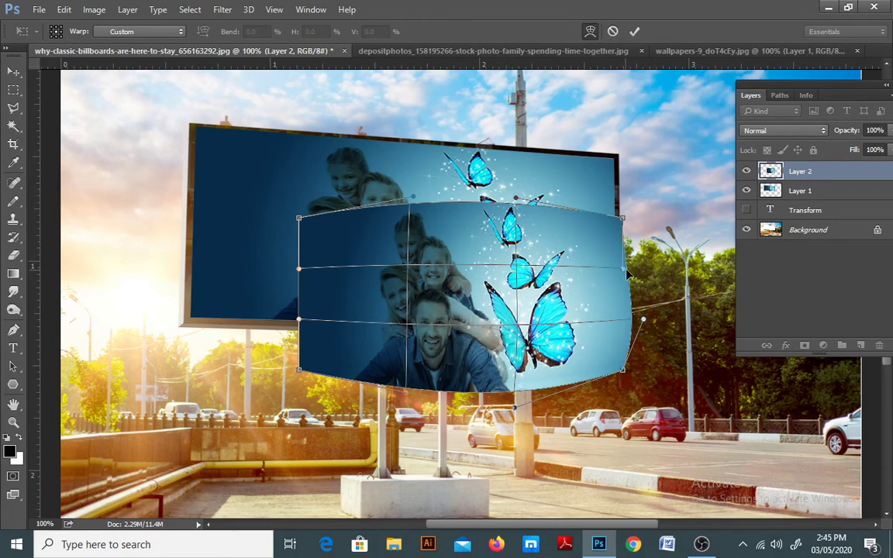
drag(629, 273, 637, 273)
drag(300, 320, 283, 314)
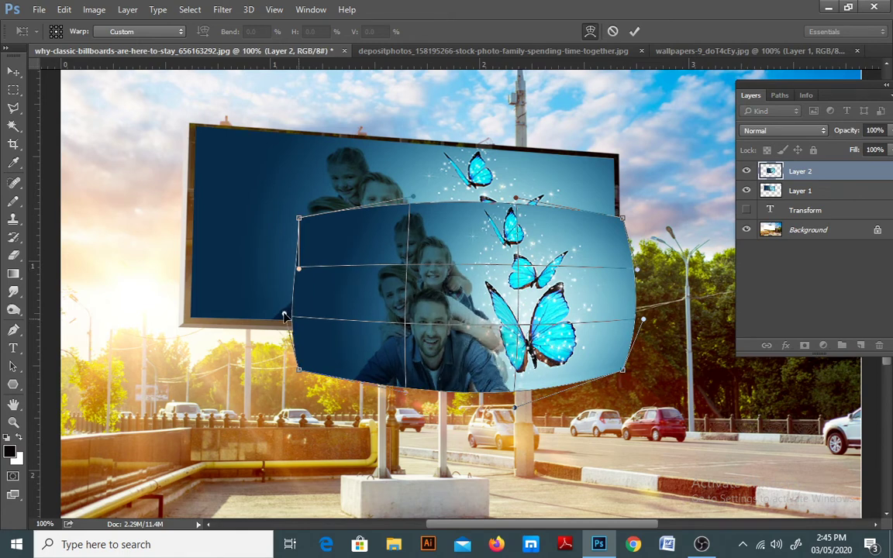
drag(306, 270, 353, 276)
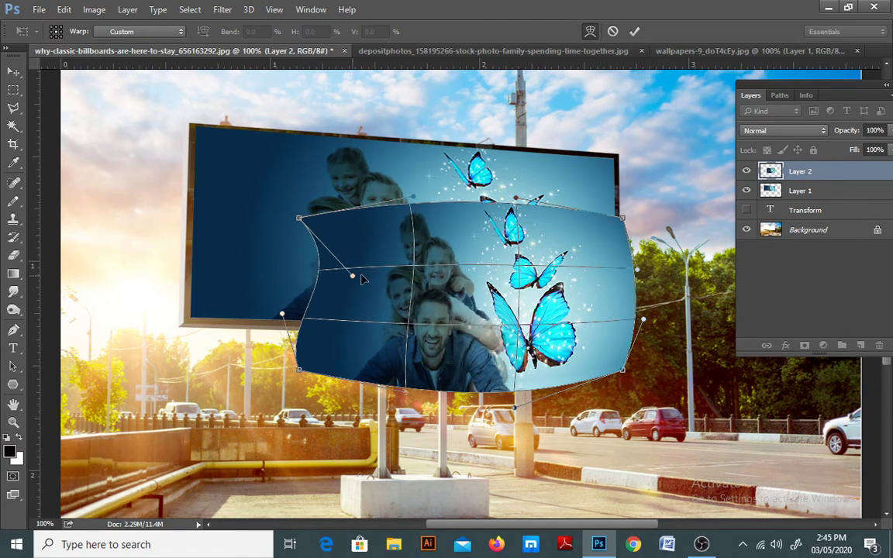
drag(637, 271, 573, 274)
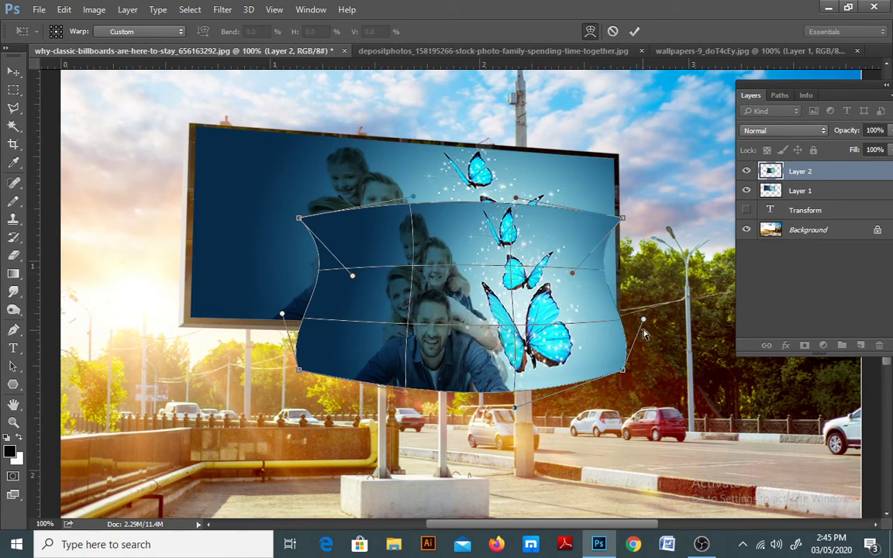
drag(643, 320, 661, 328)
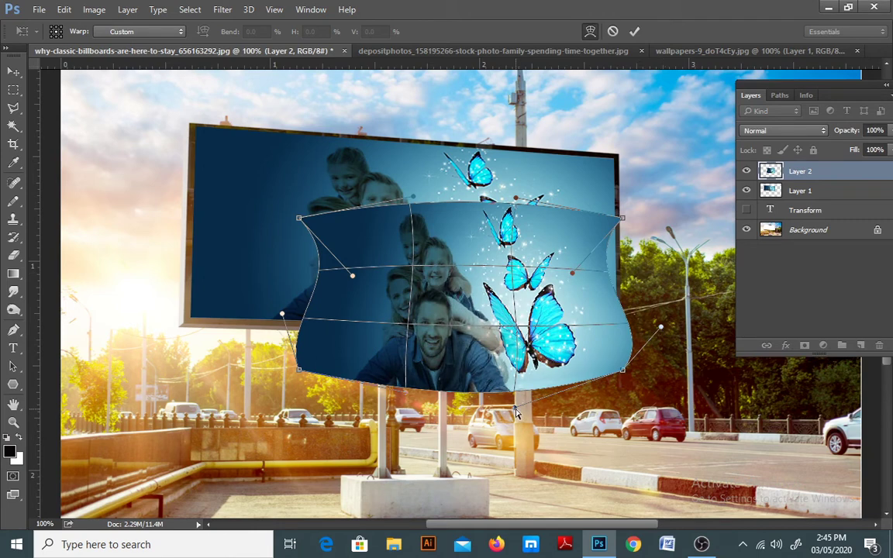
Bend the upper and lower edges of the copy into S-shaped waves, apply the warp and undo it
drag(517, 411, 517, 359)
drag(408, 406, 401, 434)
drag(517, 200, 514, 244)
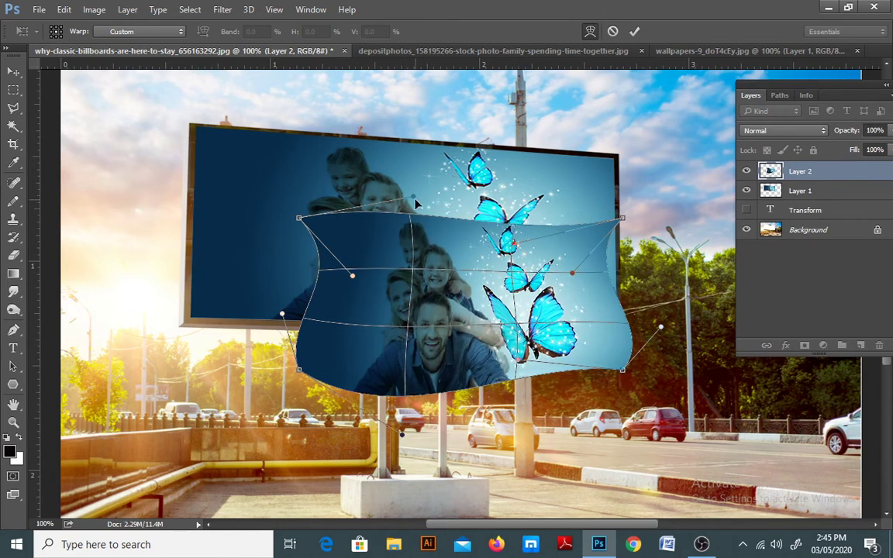
drag(412, 196, 417, 169)
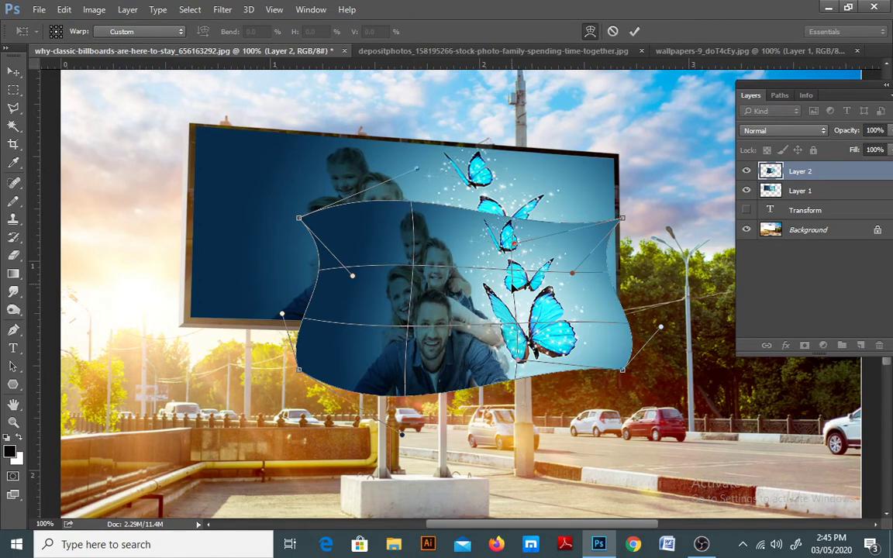
key(Return)
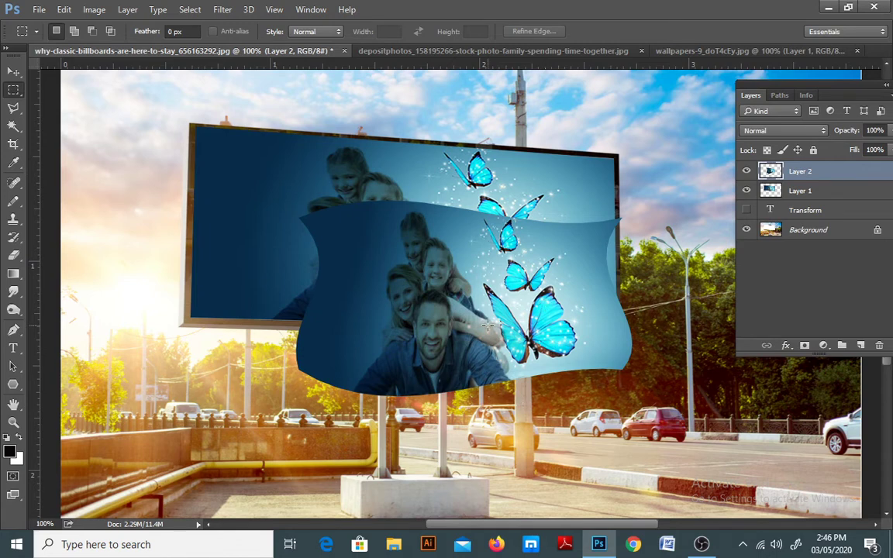
key(ctrl+z)
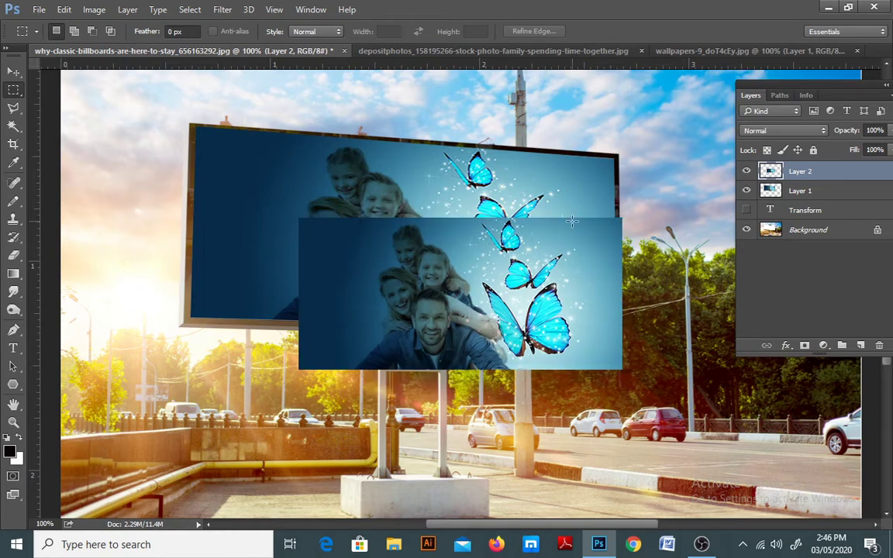
Open the image Childhood-memories-are-lost-as-the-brain-restructures-itself from the transform folder
click(37, 9)
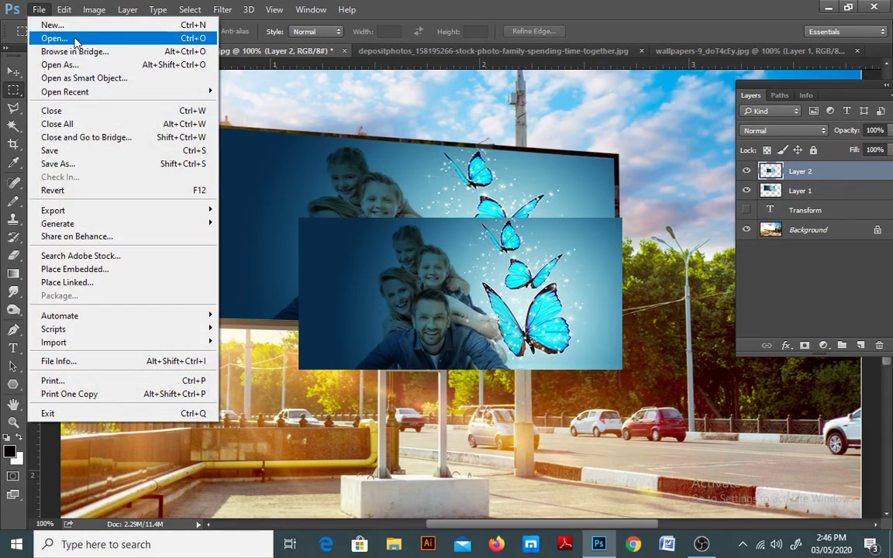
click(72, 36)
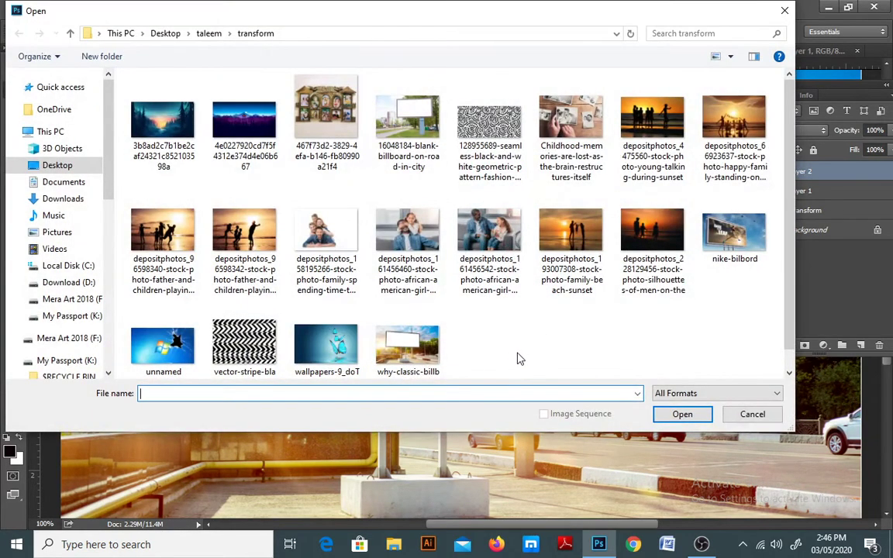
click(578, 140)
click(692, 419)
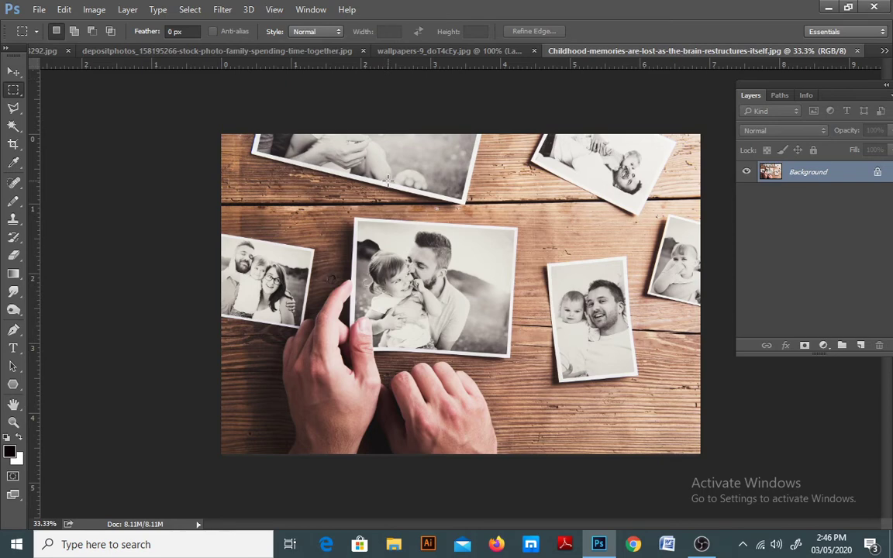
Open the young-talking-during-sunset, happy-family-standing and family-beach-sunset images from the transform folder
click(38, 9)
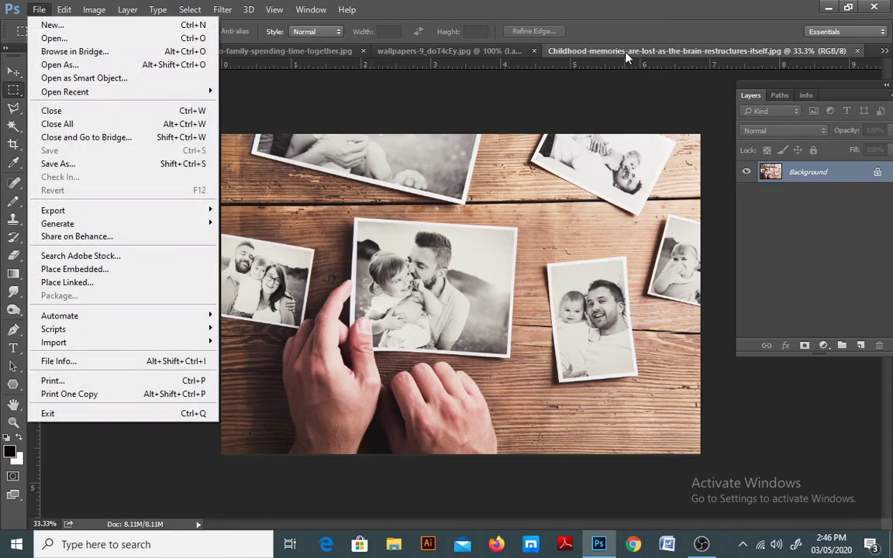
click(617, 93)
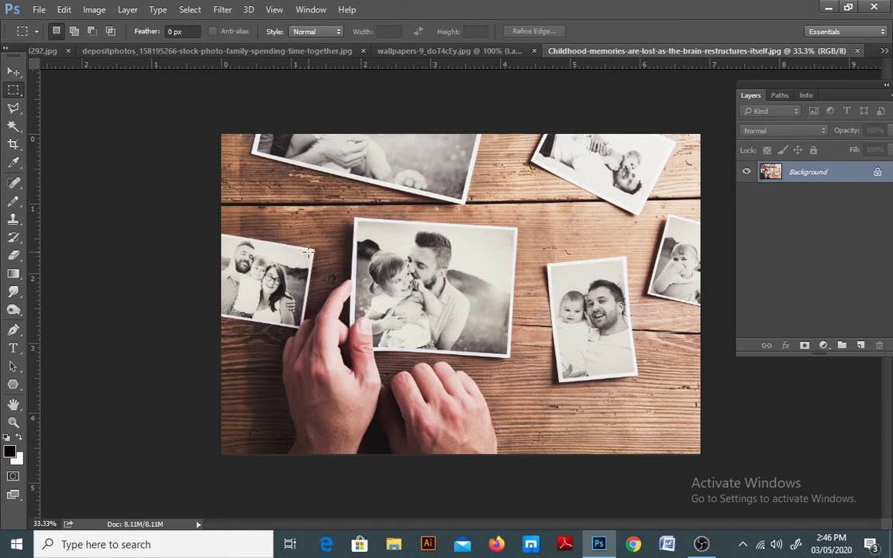
click(39, 9)
click(46, 36)
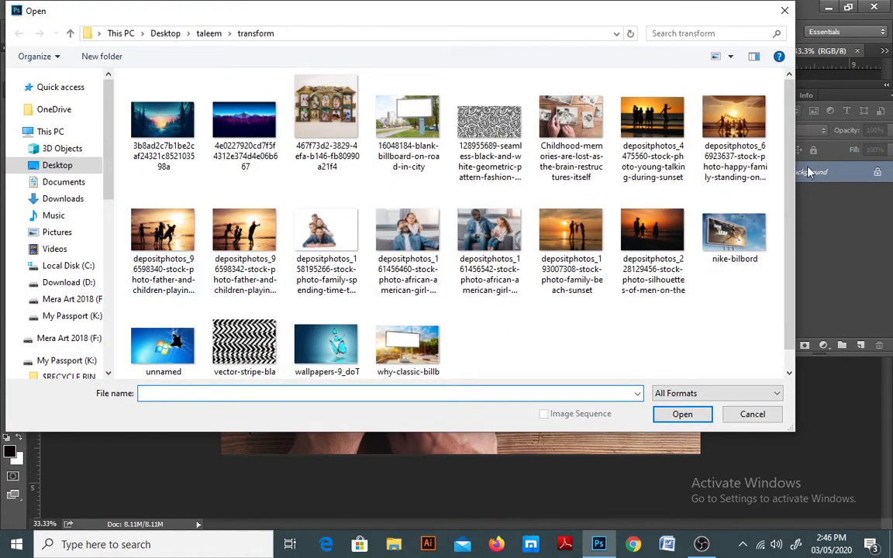
click(750, 137)
ctrl+click(655, 128)
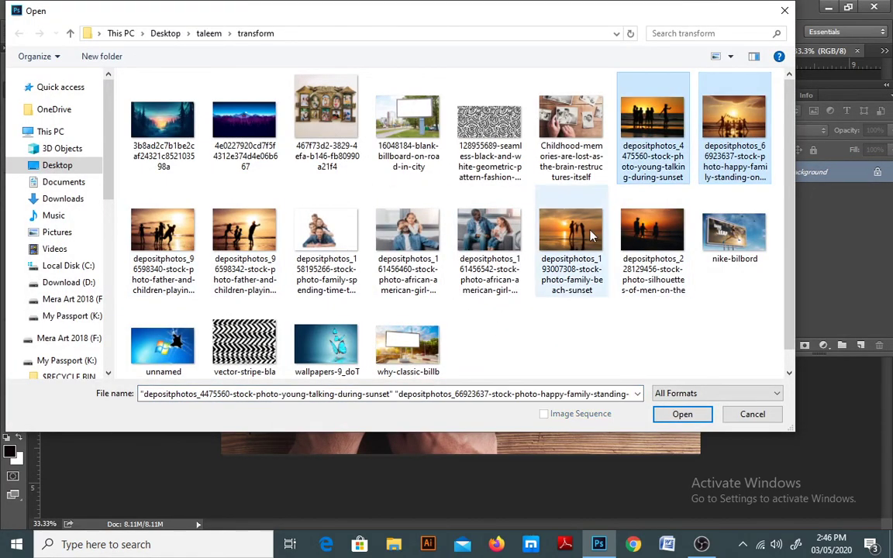
ctrl+click(587, 237)
click(686, 416)
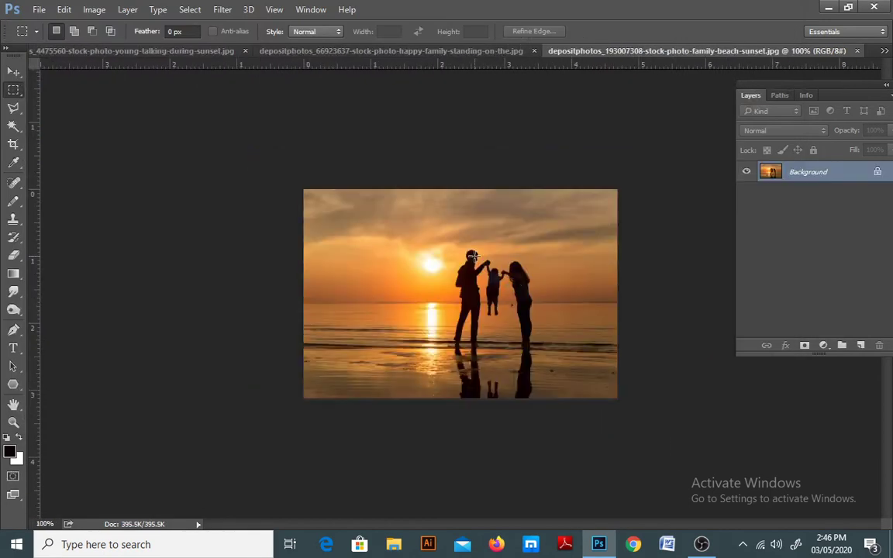
Copy the whole family-beach-sunset image into the Childhood-memories document and close the family-spending-time-together image
key(ctrl+a)
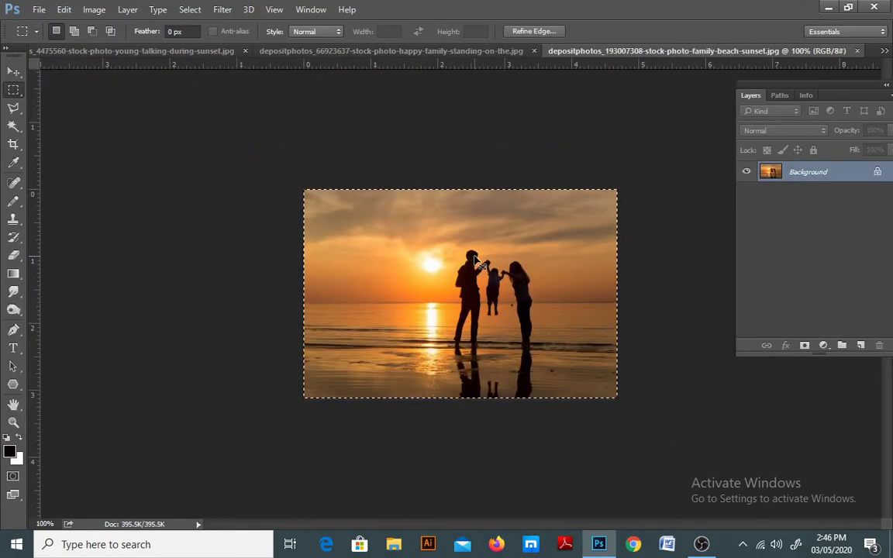
click(213, 52)
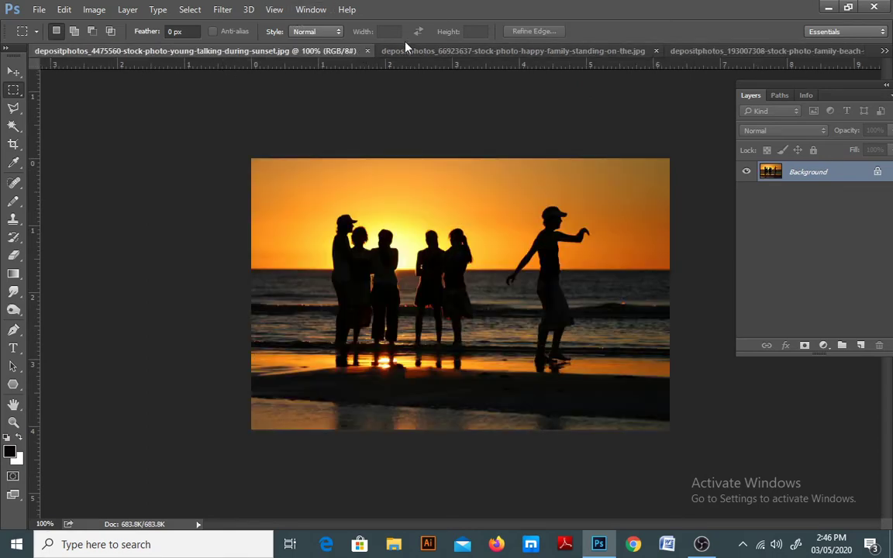
click(310, 9)
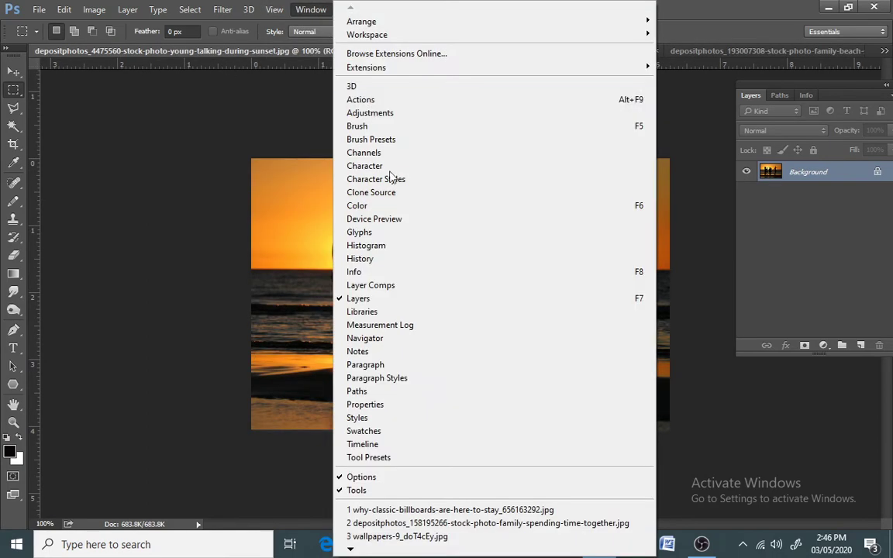
click(438, 523)
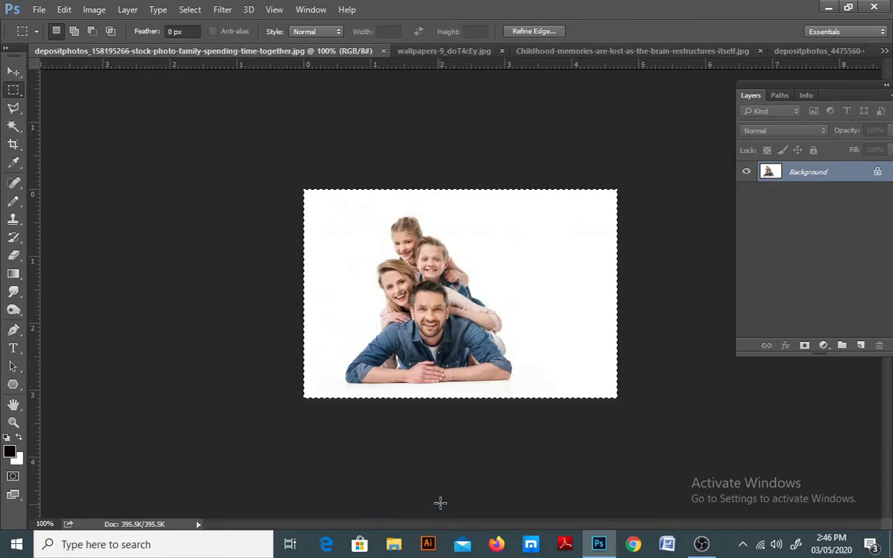
click(383, 51)
click(193, 52)
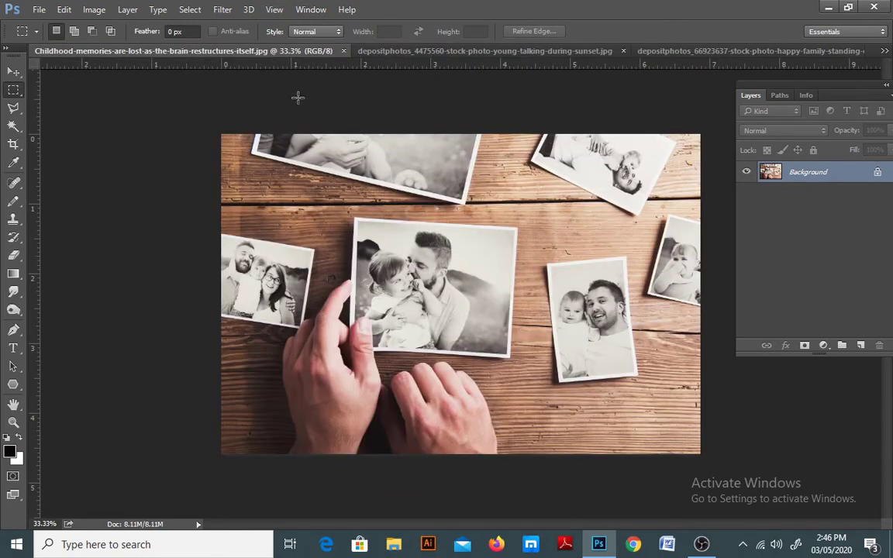
key(ctrl+v)
Copy the whole young-talking-during-sunset and happy-family-standing images into the Childhood-memories document as new layers, closing each source image
click(593, 50)
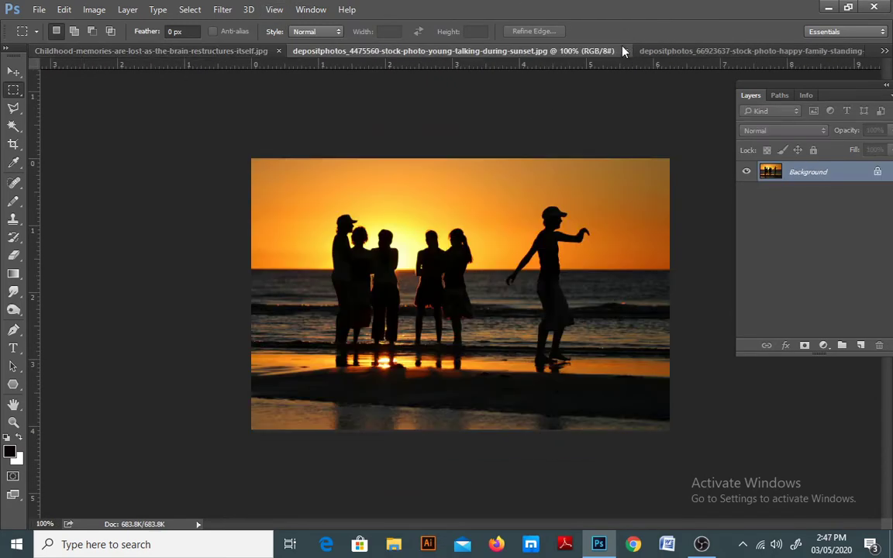
key(ctrl+a)
click(623, 51)
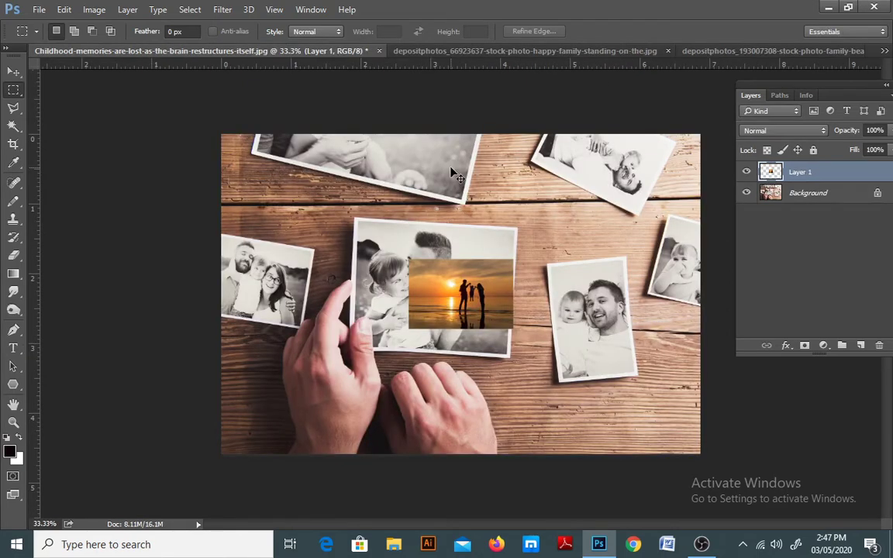
key(ctrl+v)
click(538, 48)
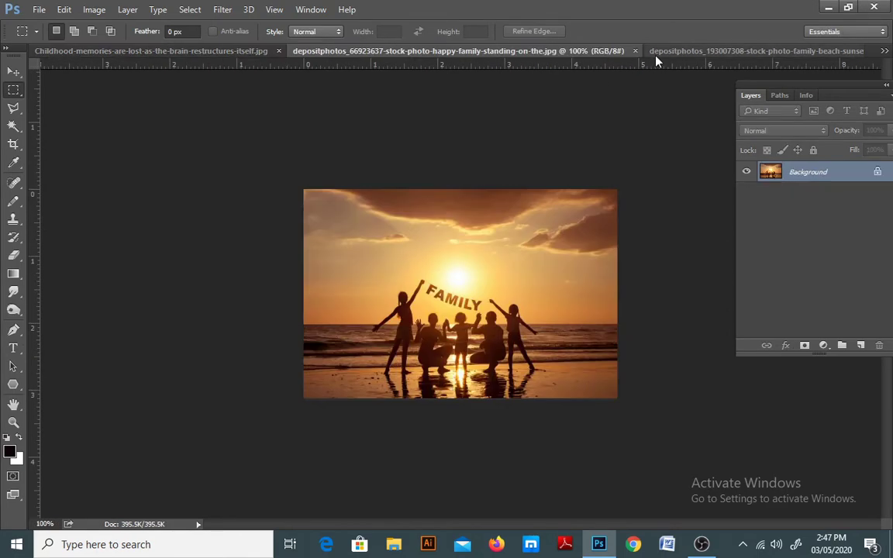
key(ctrl+a)
click(634, 51)
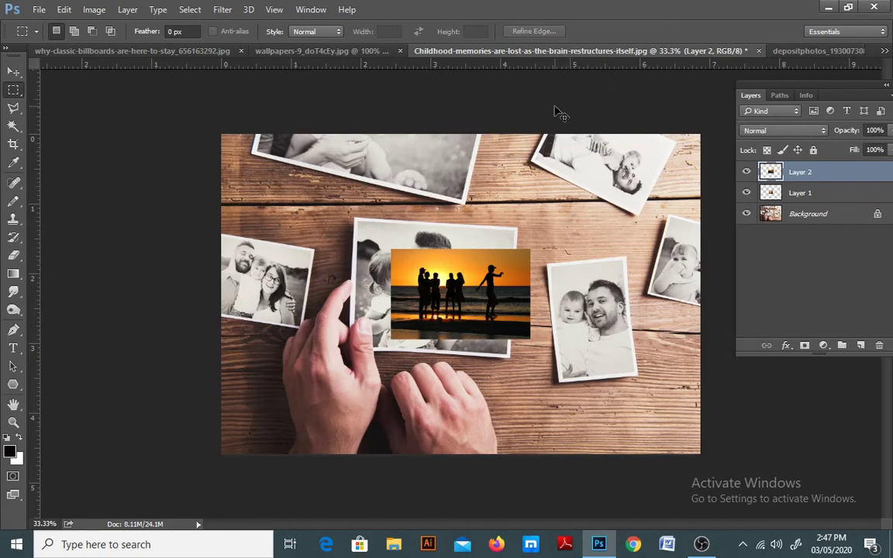
key(ctrl+v)
Close the Childhood-memories document without saving and close the family-beach-sunset image
click(759, 52)
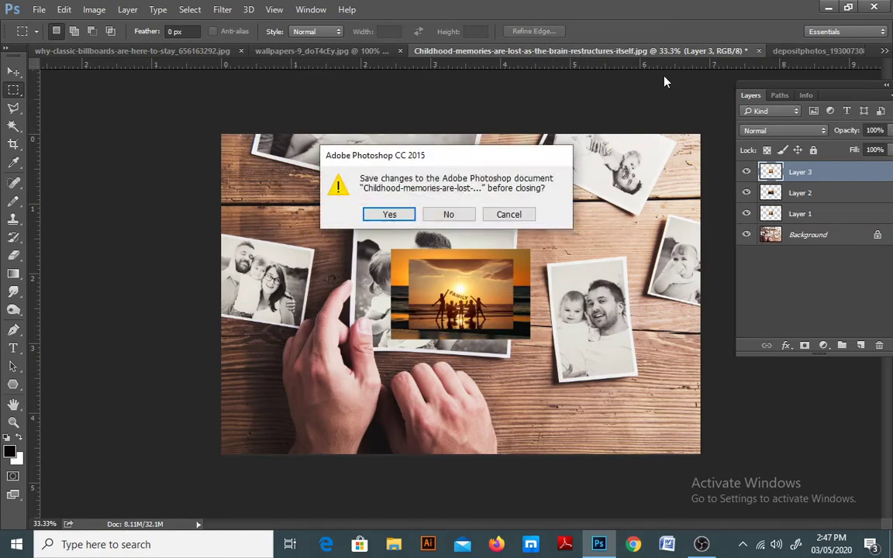
click(460, 216)
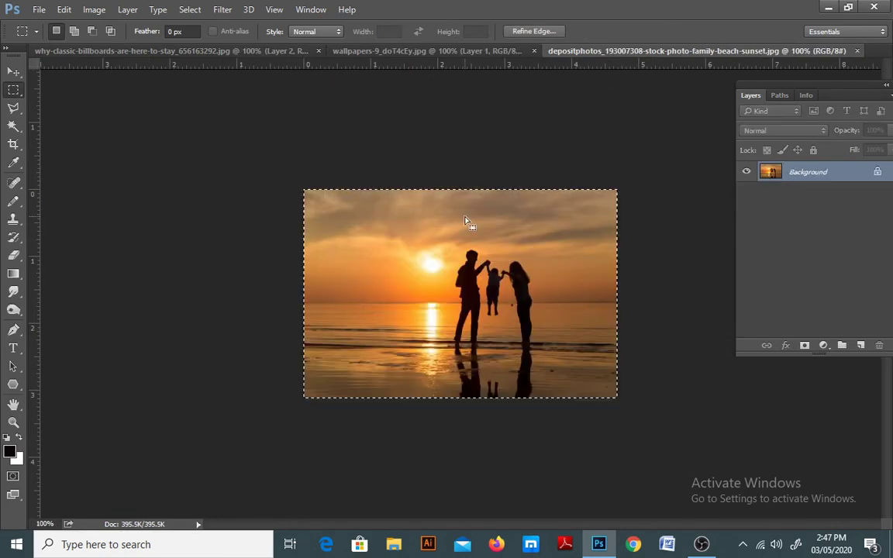
click(857, 51)
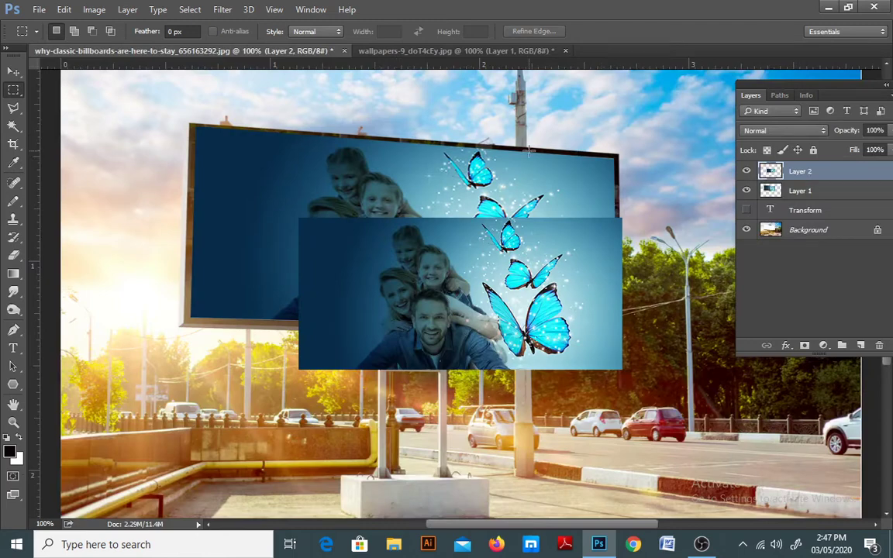
Open the Childhood-memories image together with the young-talking-during-sunset, happy-family-standing and family-beach-sunset images from the transform folder
click(393, 50)
click(38, 9)
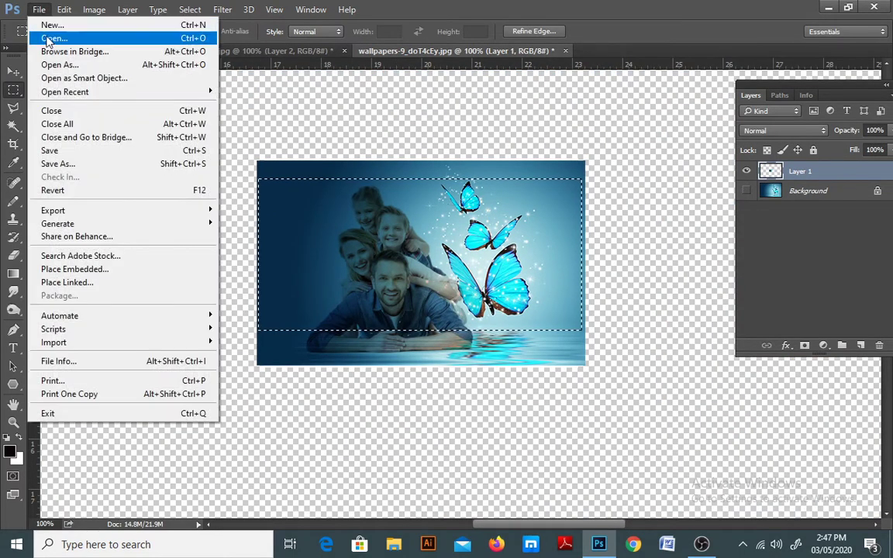
click(50, 38)
click(571, 124)
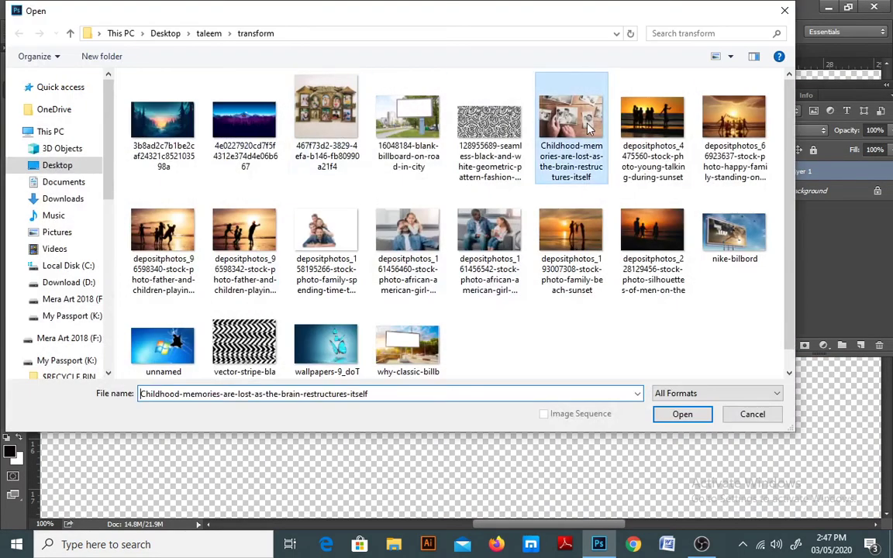
ctrl+click(653, 124)
ctrl+click(733, 124)
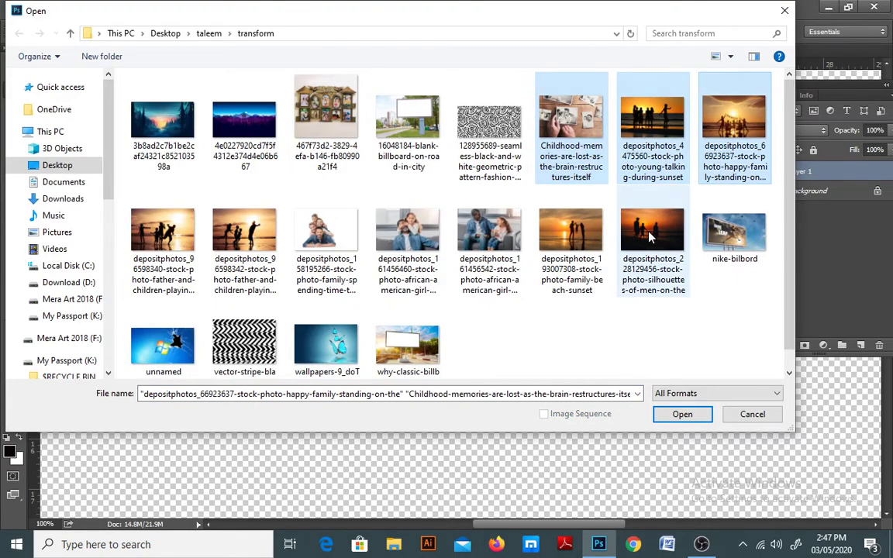
ctrl+click(650, 237)
ctrl+click(552, 211)
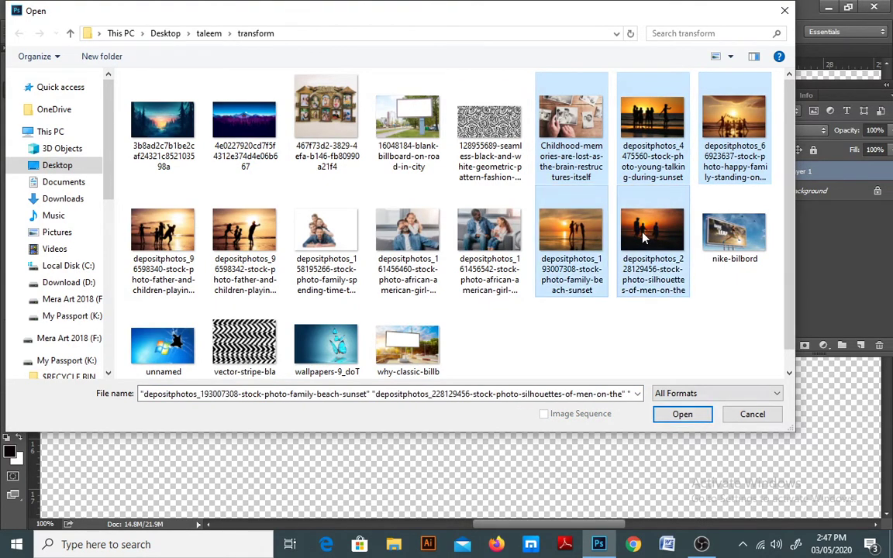
click(682, 413)
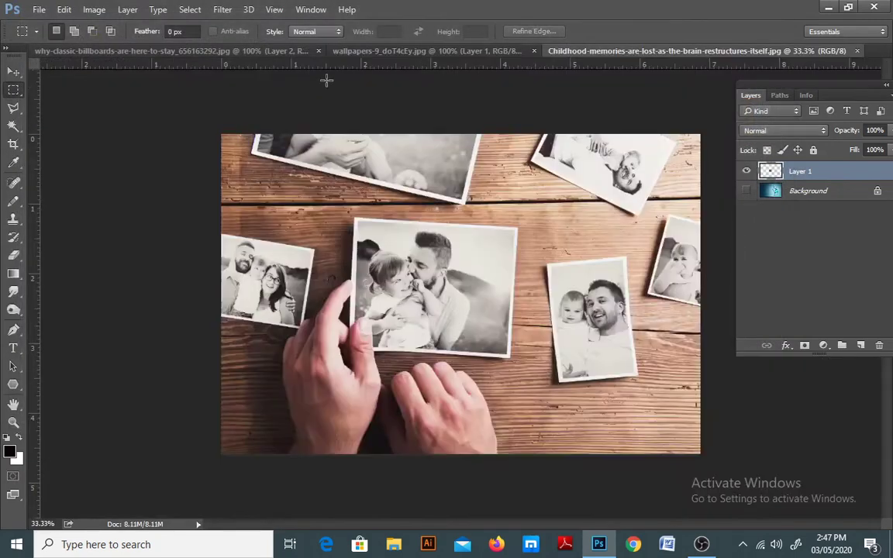
Copy the whole family-beach-sunset image into the Childhood-memories document as a new layer and close the source image
key(ctrl+a)
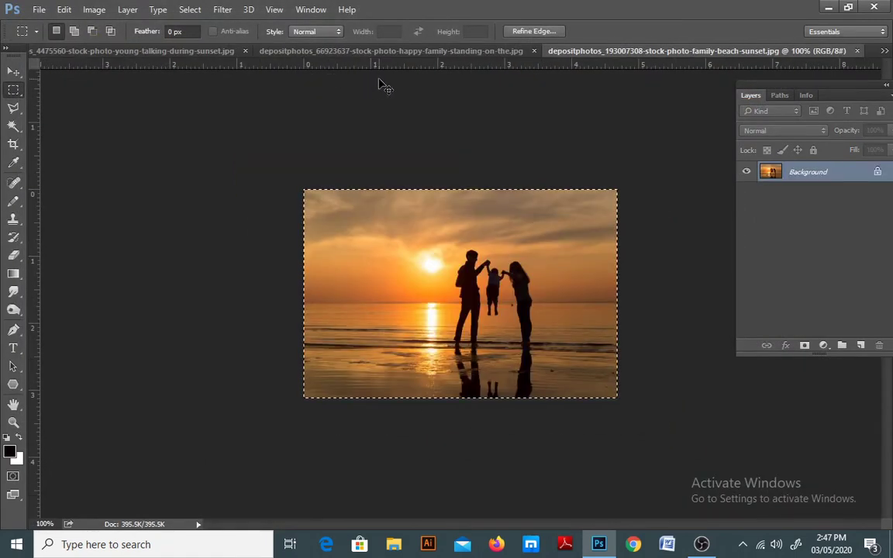
click(858, 51)
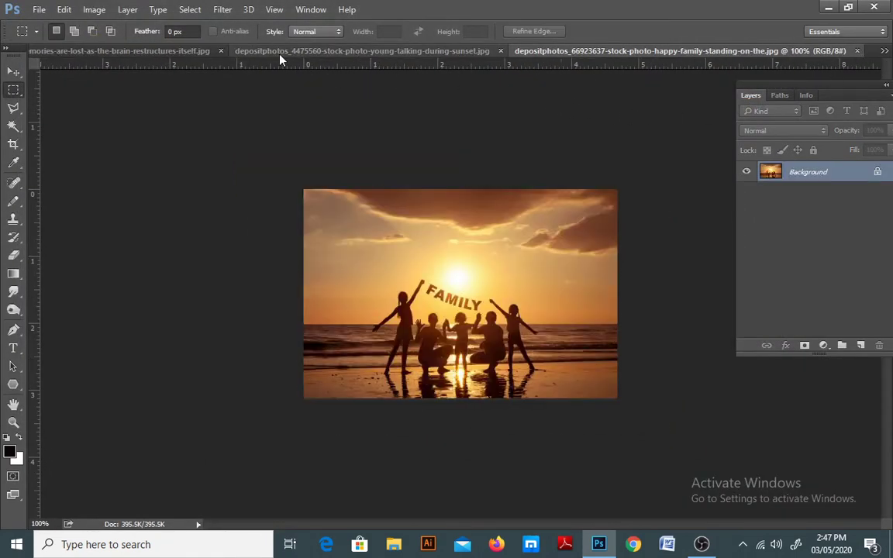
click(188, 53)
key(ctrl+v)
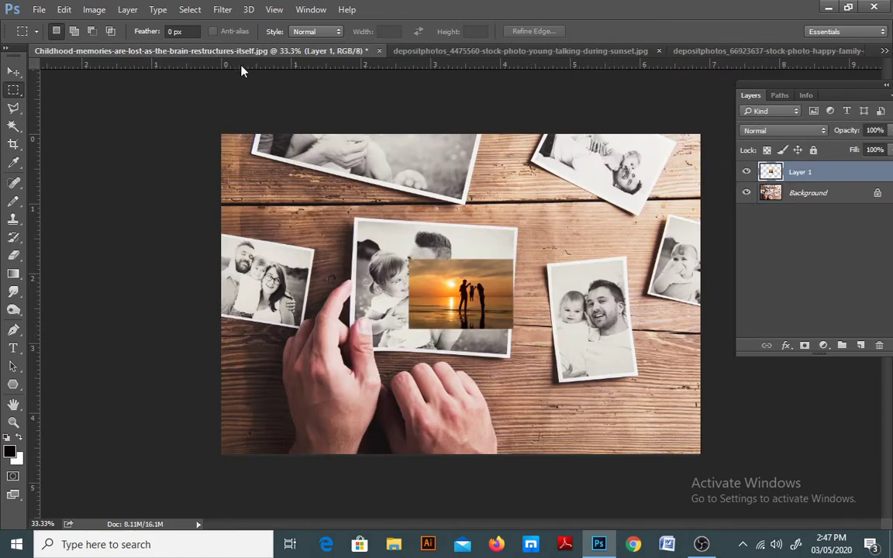
Add the whole young-talking-during-sunset and happy-family-standing images as separate layers in the Childhood-memories document, closing both source files
click(513, 53)
key(ctrl+a)
click(620, 51)
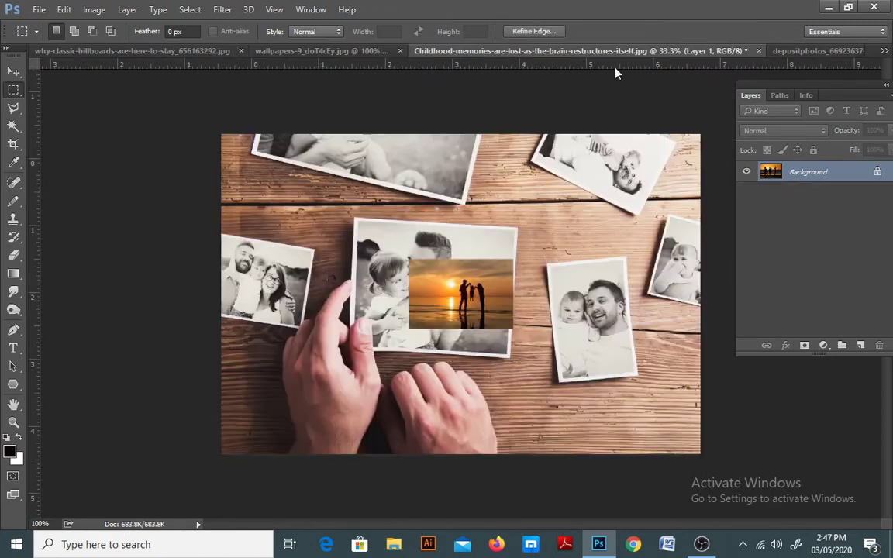
key(ctrl+v)
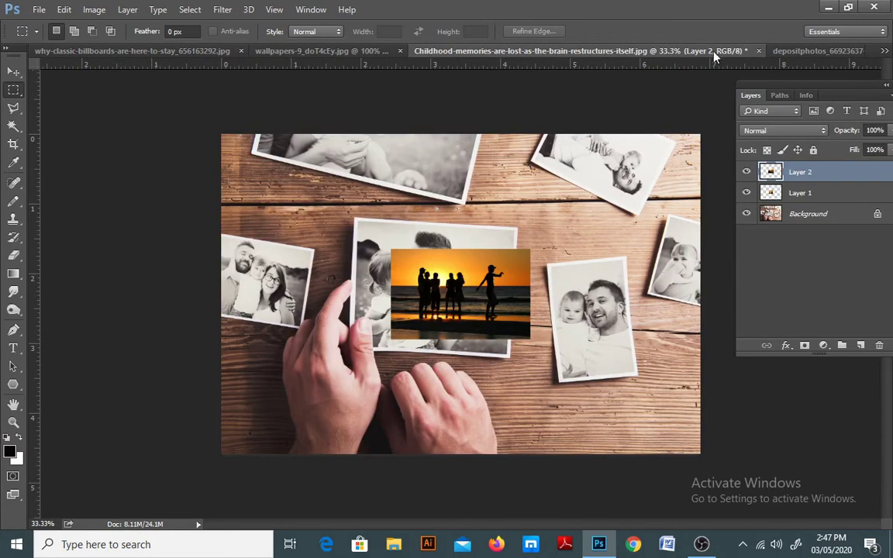
click(806, 51)
key(ctrl+a)
click(771, 51)
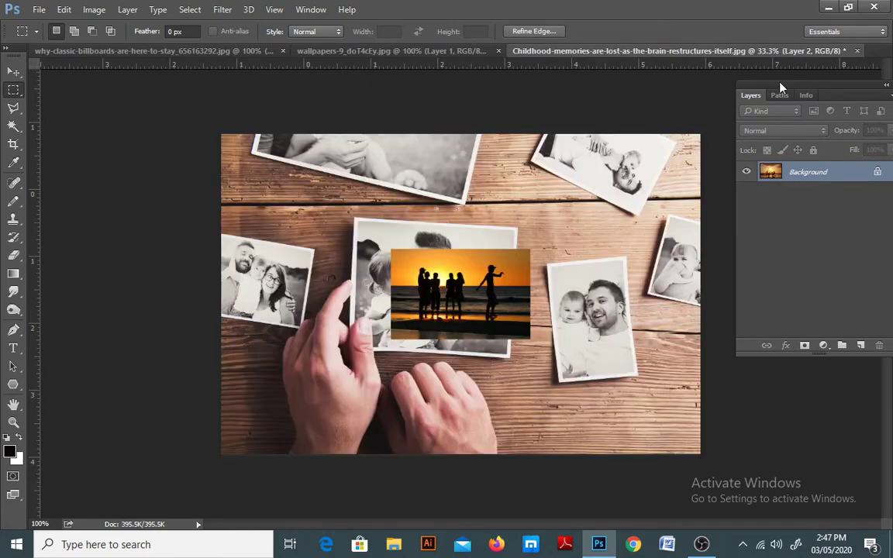
key(ctrl+v)
Spread the three sunset photos apart, placing the group photo above the hands, the FAMILY photo below it and the beach photo over the portrait print
key(v)
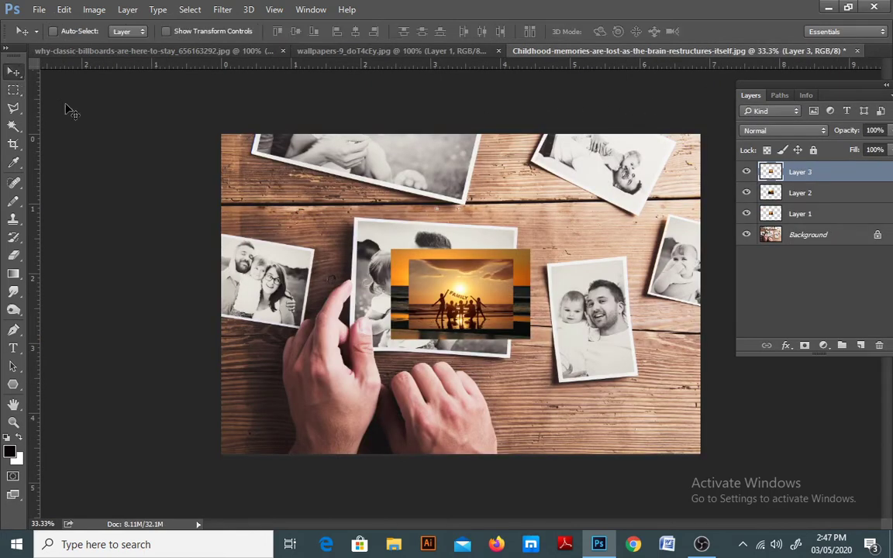
drag(465, 286, 591, 386)
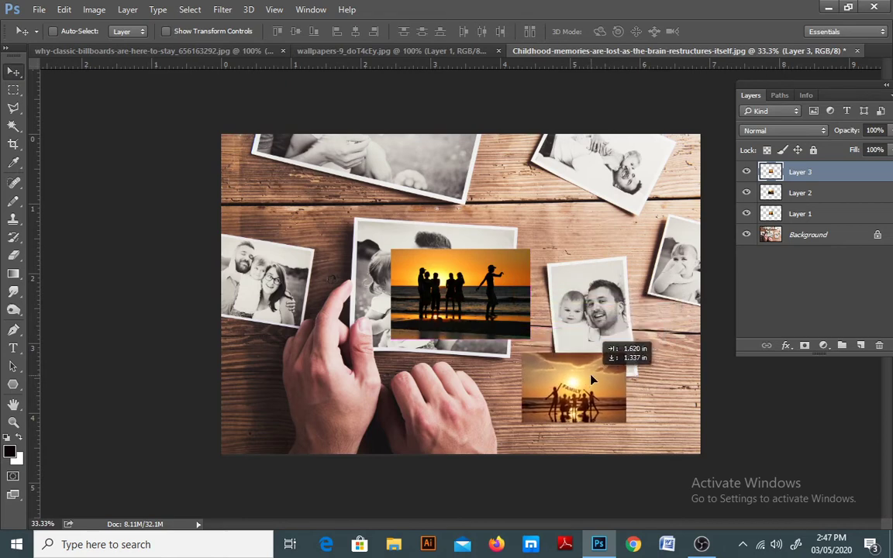
click(815, 196)
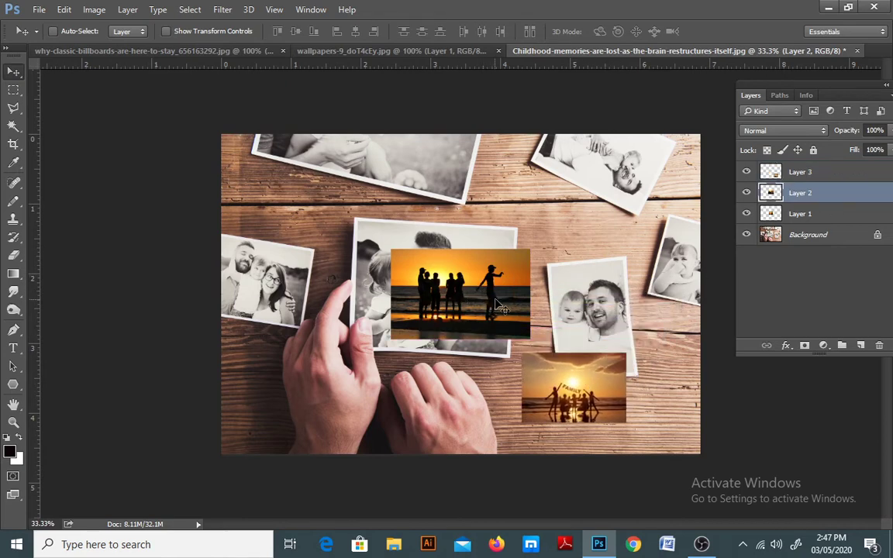
drag(469, 300, 546, 287)
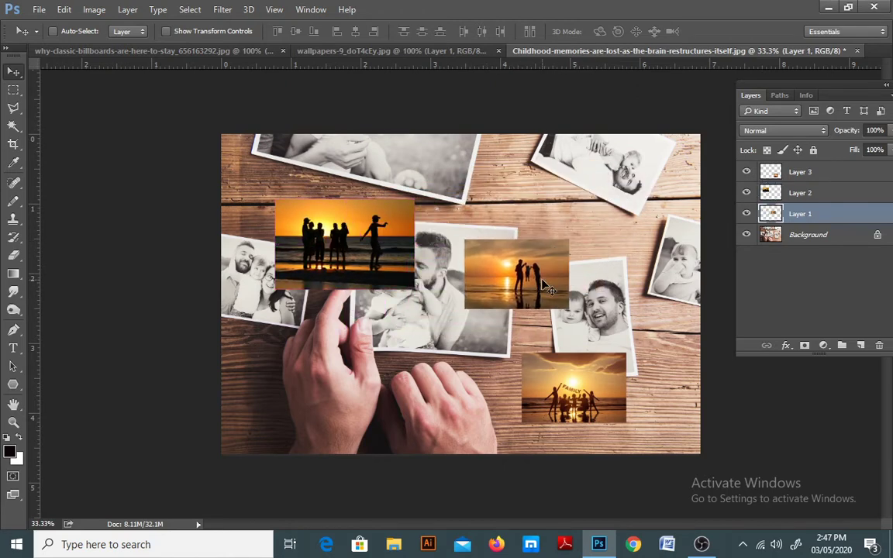
key(ctrl)
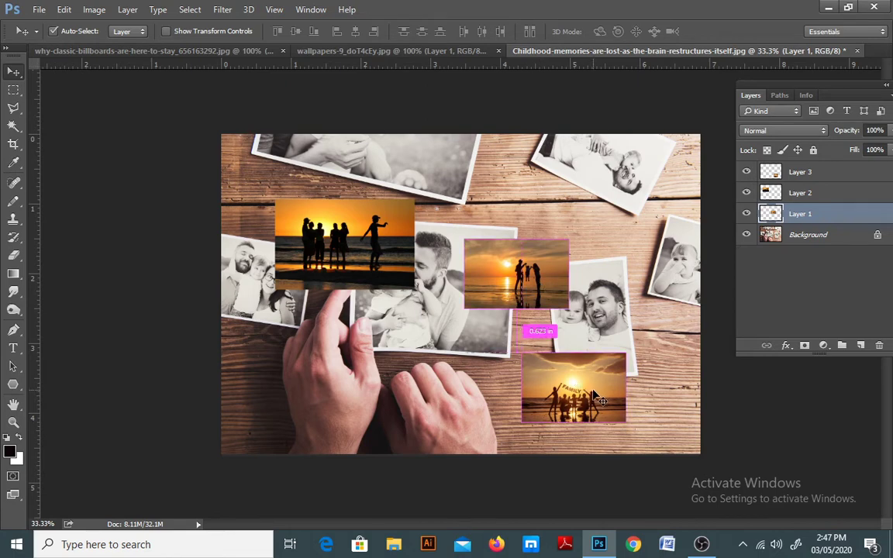
drag(597, 397, 439, 343)
drag(527, 282, 610, 321)
key(ctrl+t)
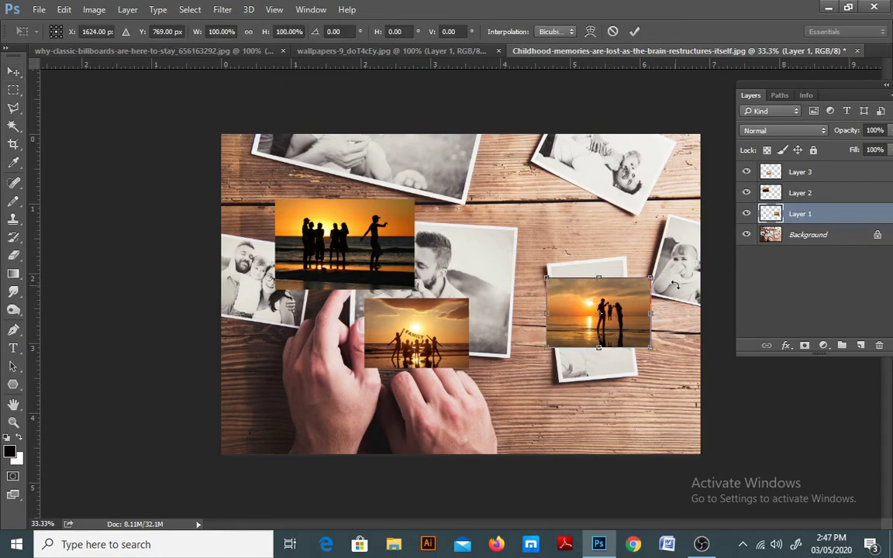
drag(675, 285, 653, 373)
key(ctrl+z)
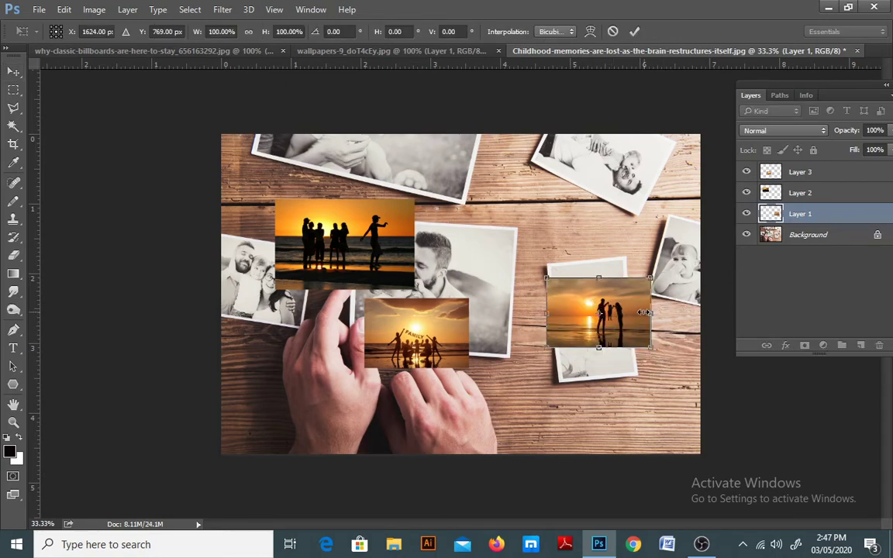
key(Return)
Move the beach photo toward the lower left of the portrait print and enlarge it proportionally to about 145%
key(z)
click(640, 310)
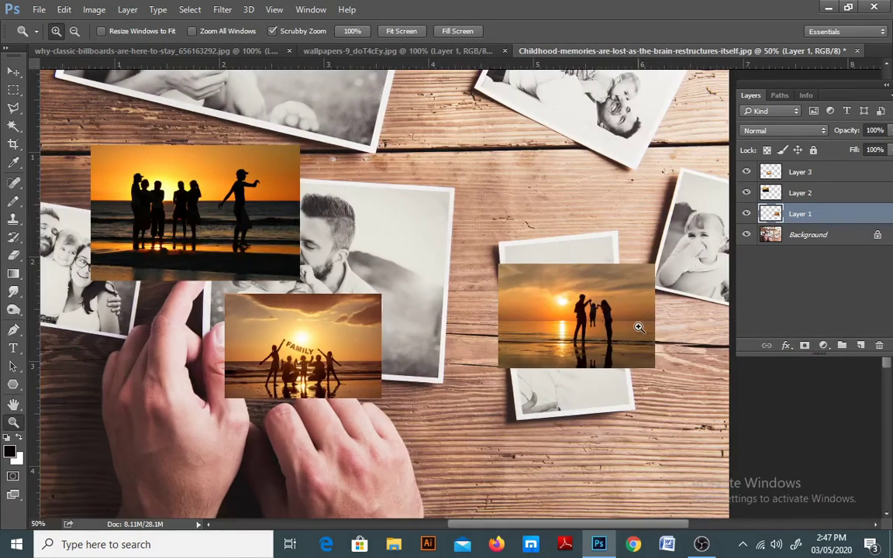
key(v)
drag(639, 327, 589, 372)
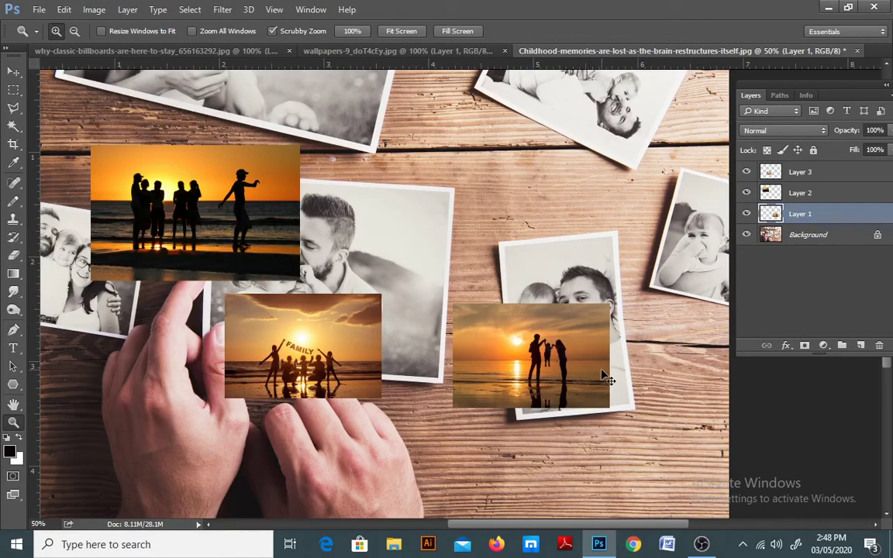
key(ctrl+t)
drag(610, 304, 627, 284)
drag(669, 239, 676, 271)
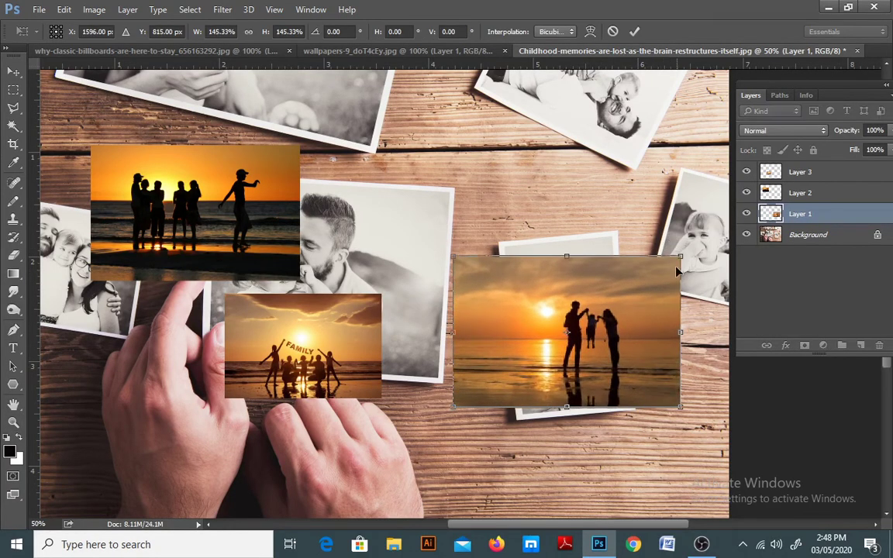
key(Return)
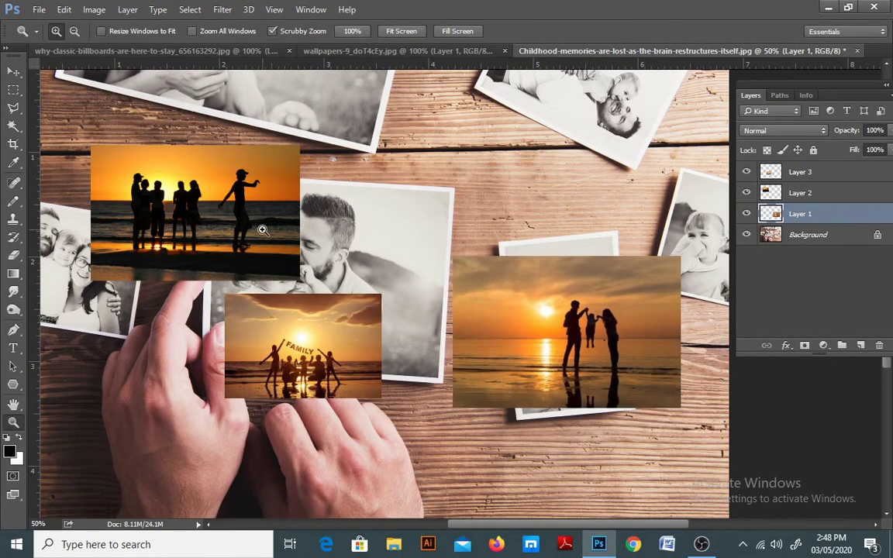
Trim vertical strips off both sides of the beach photo, leaving an upright picture of the three standing figures
click(13, 89)
drag(430, 218, 537, 457)
key(Delete)
drag(708, 238, 648, 475)
key(Delete)
key(ctrl+d)
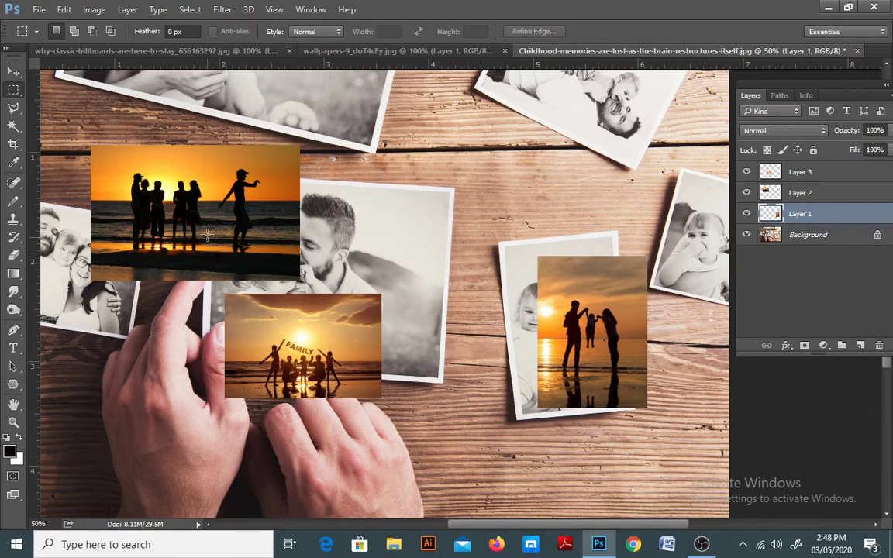
Move the group photo above the space between the central and portrait prints and trim a narrow strip off its left side
key(z)
key(ctrl+minus)
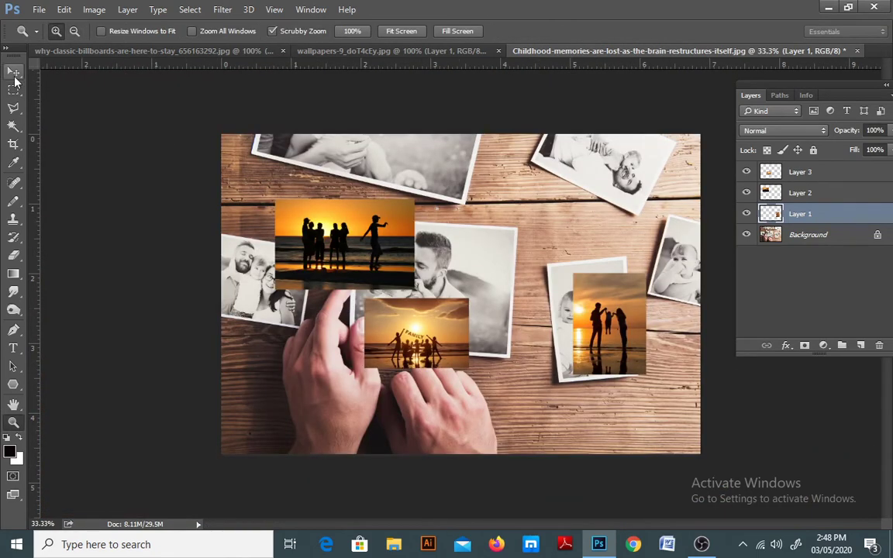
click(13, 71)
drag(364, 225, 510, 213)
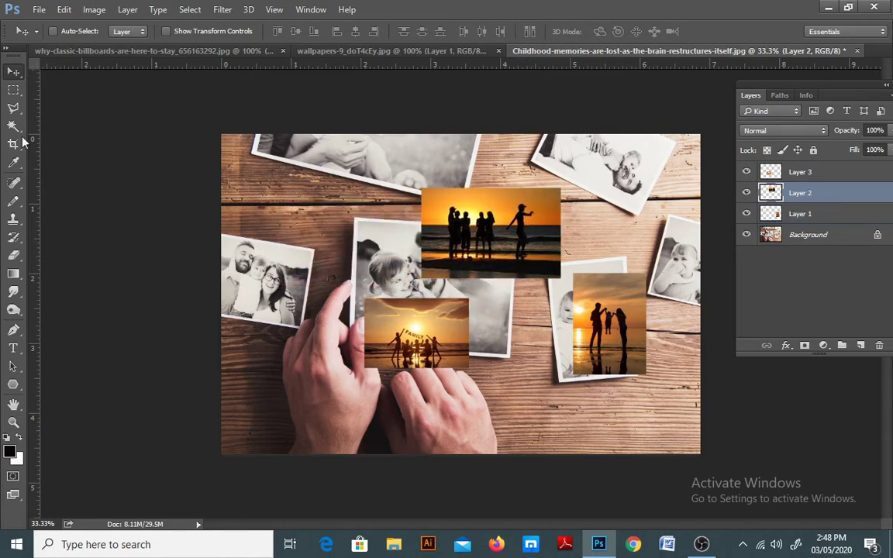
click(13, 90)
mouse_move(403, 179)
mouse_down()
mouse_move(446, 204)
mouse_move(444, 280)
mouse_up()
key(Delete)
mouse_move(562, 169)
mouse_down()
mouse_move(593, 217)
mouse_move(601, 255)
mouse_up()
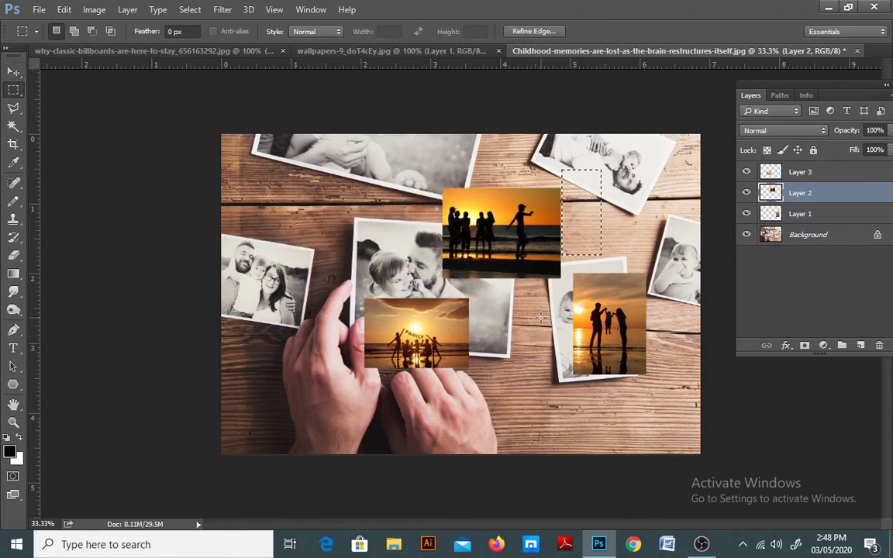
key(ctrl+d)
Select the FAMILY photo's layer and trim a narrow strip off the photo's right side
ctrl+right_click(464, 338)
click(484, 338)
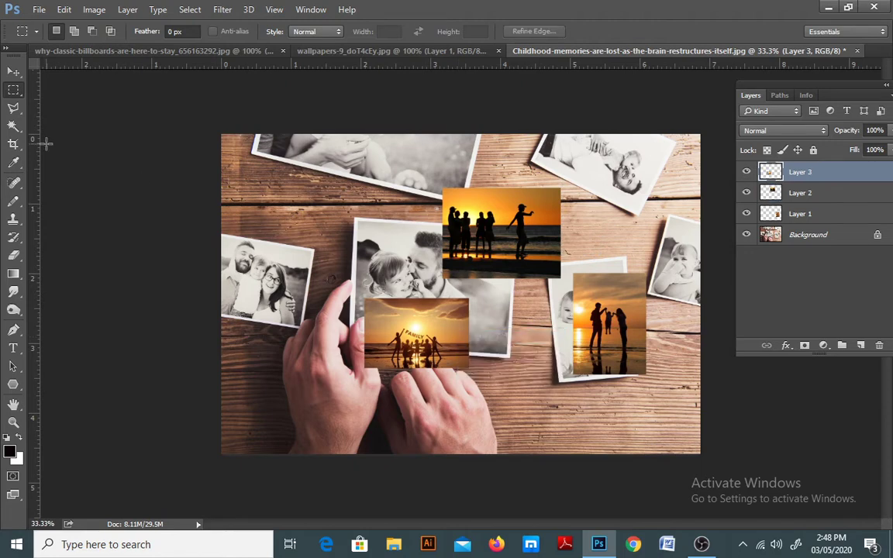
drag(460, 290, 487, 395)
key(Delete)
key(ctrl+d)
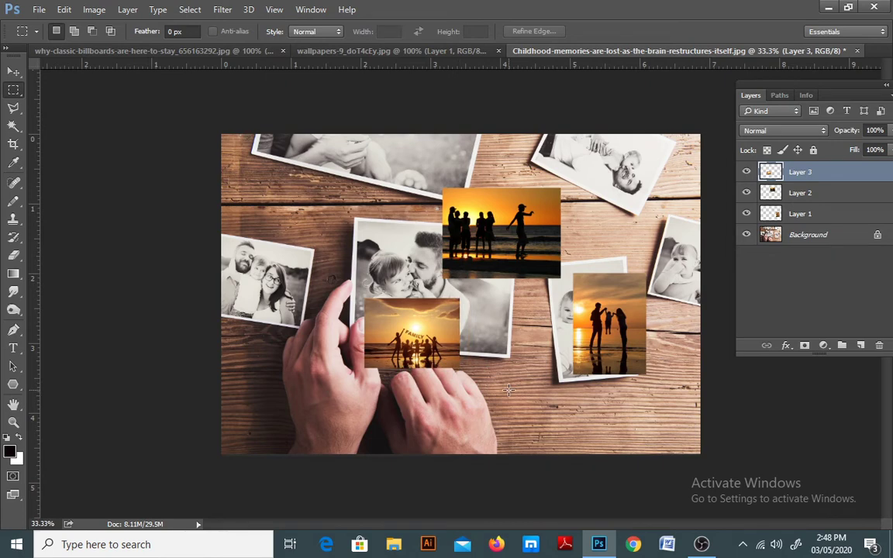
Place the FAMILY photo on the large central print and the group photo over the small print at the image's left edge
click(13, 71)
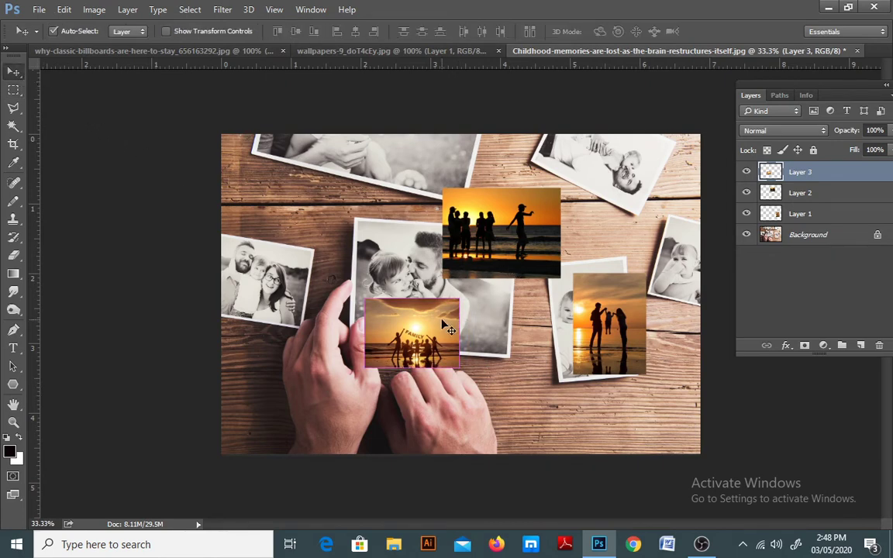
drag(440, 326, 464, 287)
right_click(497, 231)
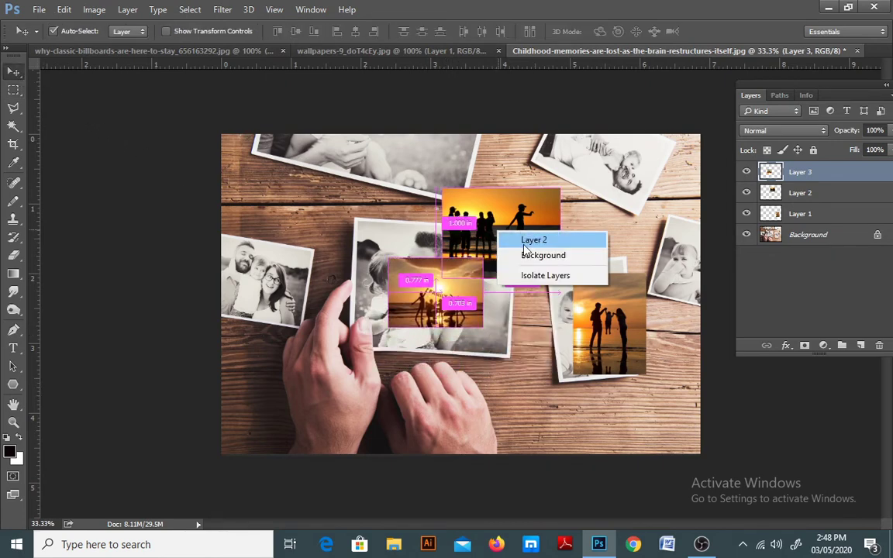
click(526, 240)
drag(496, 243, 301, 256)
right_click(431, 296)
right_click(436, 202)
click(471, 211)
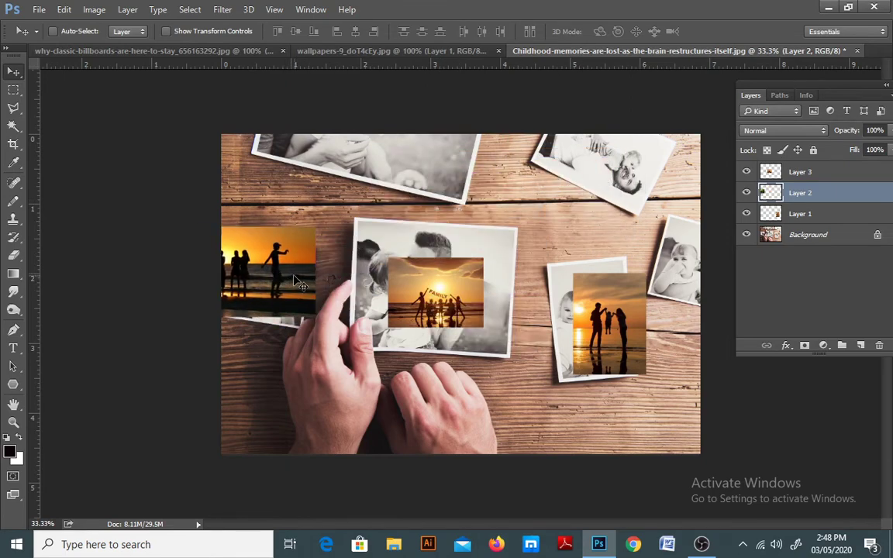
Lower the group photo layer's opacity to 74% so the print beneath it shows through
key(z)
click(264, 268)
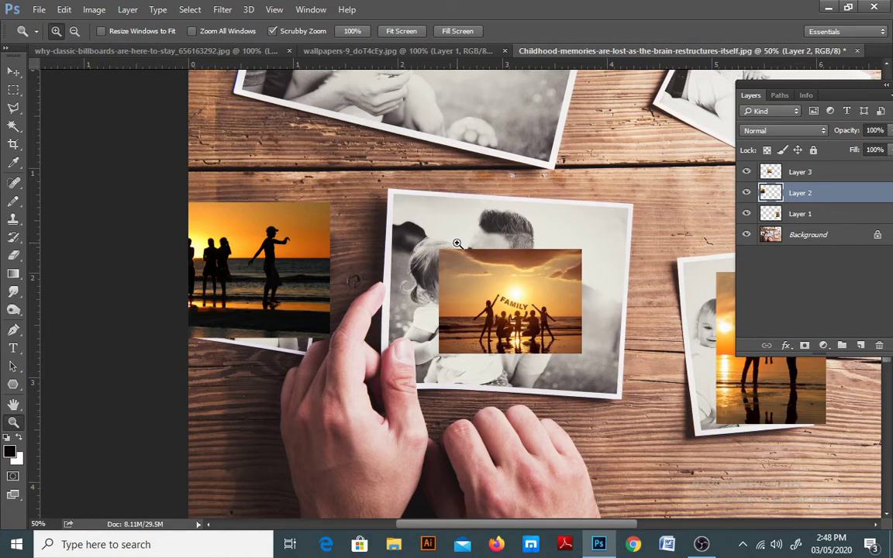
click(749, 193)
click(747, 193)
drag(852, 89, 835, 88)
click(876, 130)
mouse_move(875, 145)
mouse_down()
mouse_move(845, 147)
mouse_move(859, 149)
mouse_up()
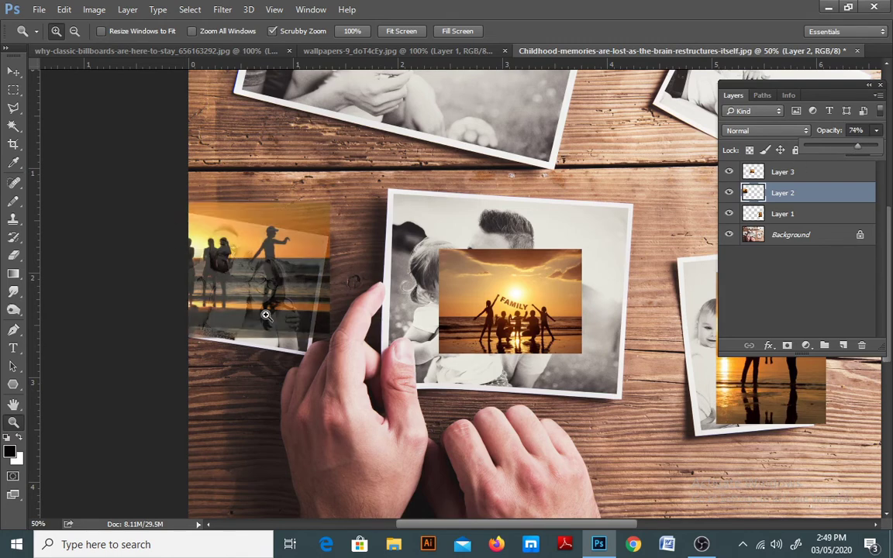
Distort the group photo's corners with Free Transform to fit the left print inside its white border, and restore the layer's opacity to 100%
key(ctrl+t)
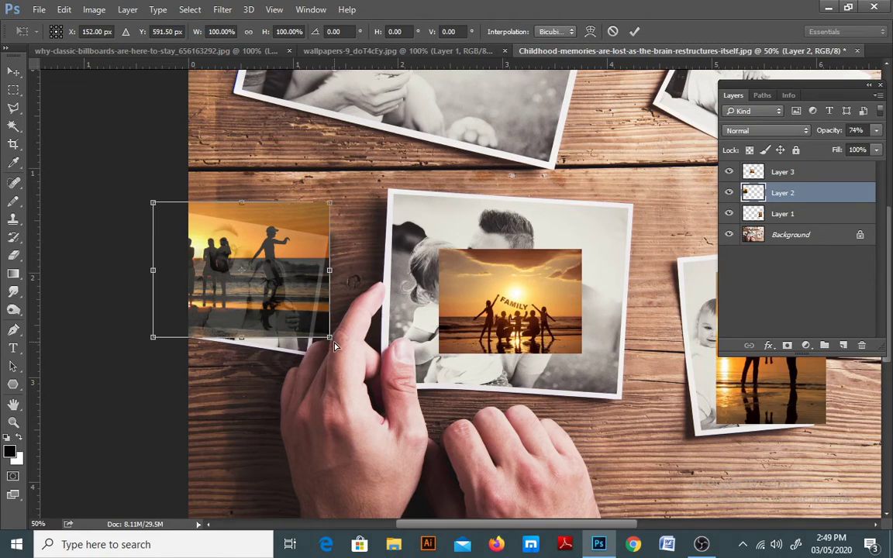
drag(335, 346, 308, 356)
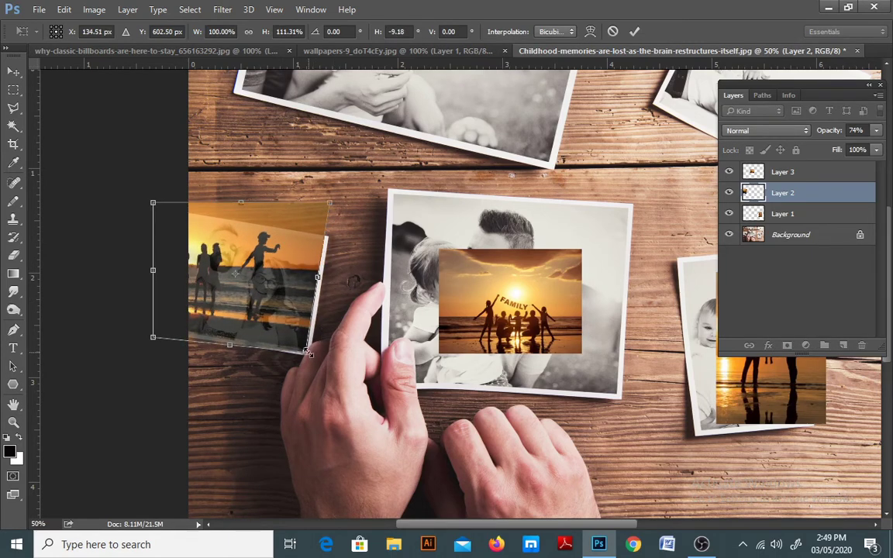
drag(329, 207, 324, 239)
drag(153, 206, 160, 216)
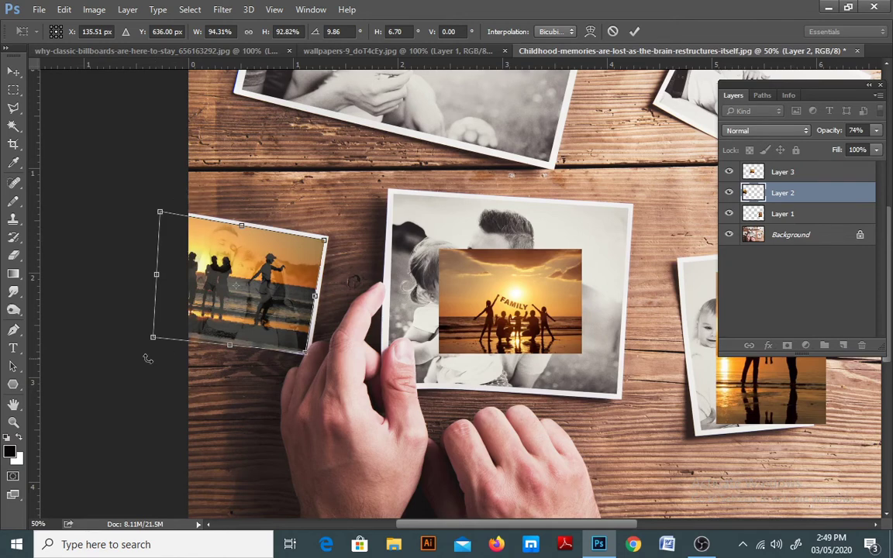
drag(154, 340, 155, 330)
right_click(255, 289)
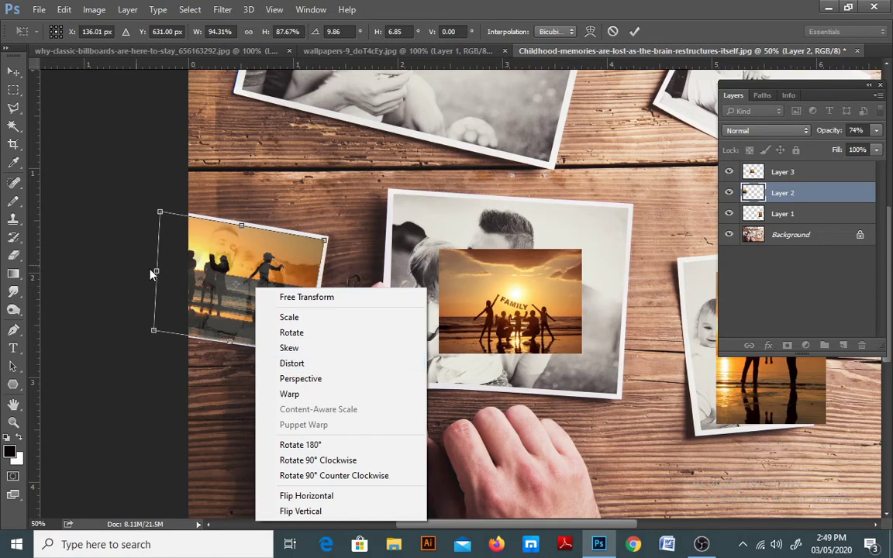
click(181, 290)
drag(154, 332, 153, 329)
drag(160, 214, 163, 216)
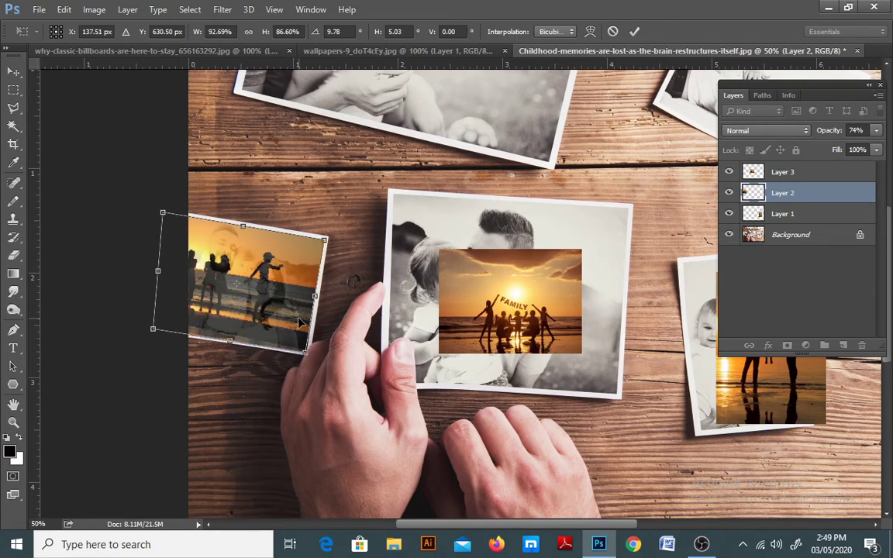
key(Return)
key(z)
drag(875, 131, 879, 146)
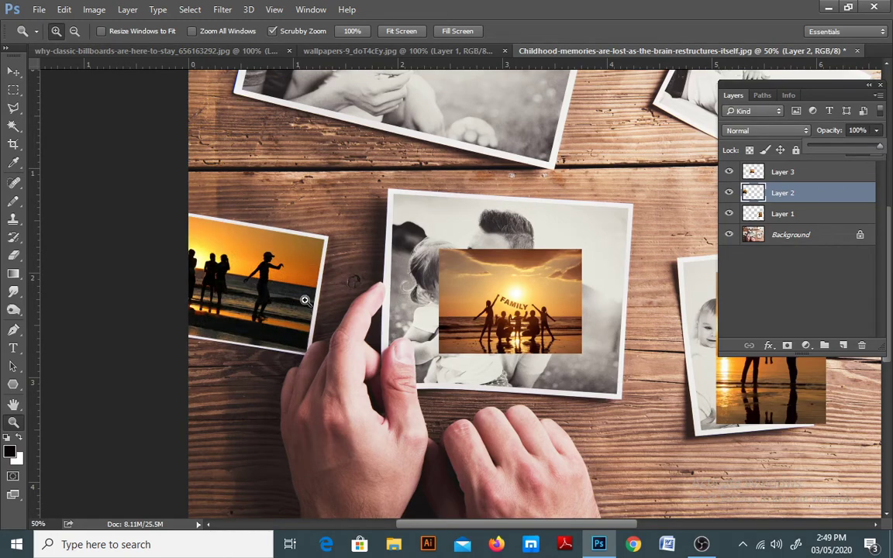
Duplicate the fitted group photo and place the copy over the print at the image's top edge
alt+click(428, 263)
key(v)
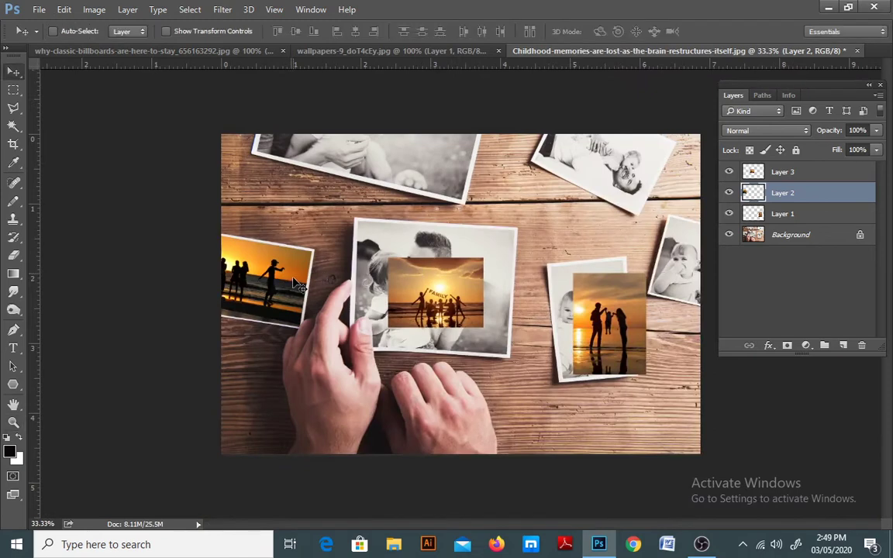
drag(291, 283, 392, 167)
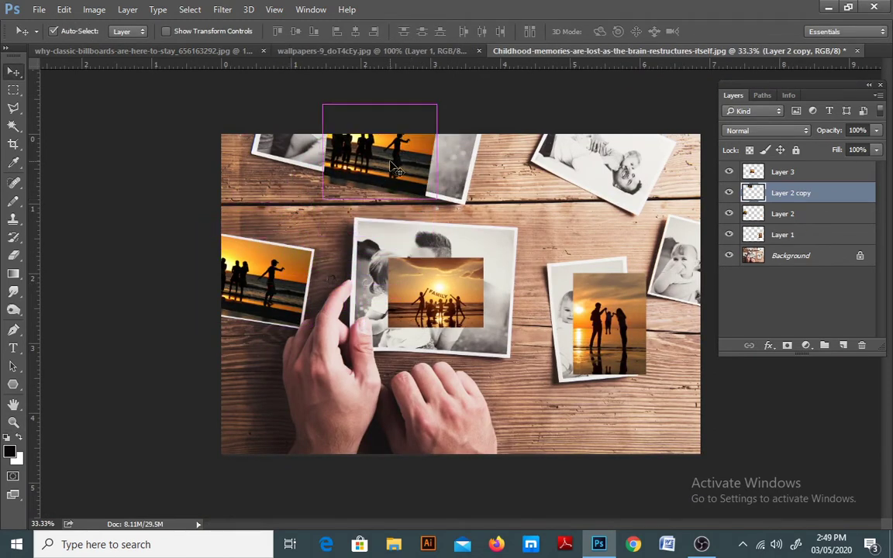
key(ctrl+t)
drag(437, 200, 466, 220)
drag(391, 185, 569, 187)
key(Escape)
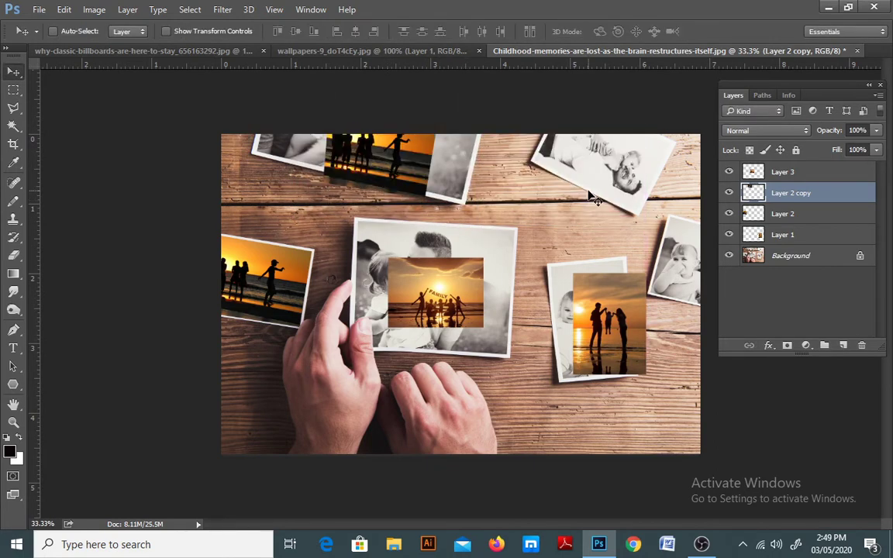
Move the group photo copy over the tilted print in the image's upper-right area
drag(388, 178, 629, 187)
key(z)
click(618, 194)
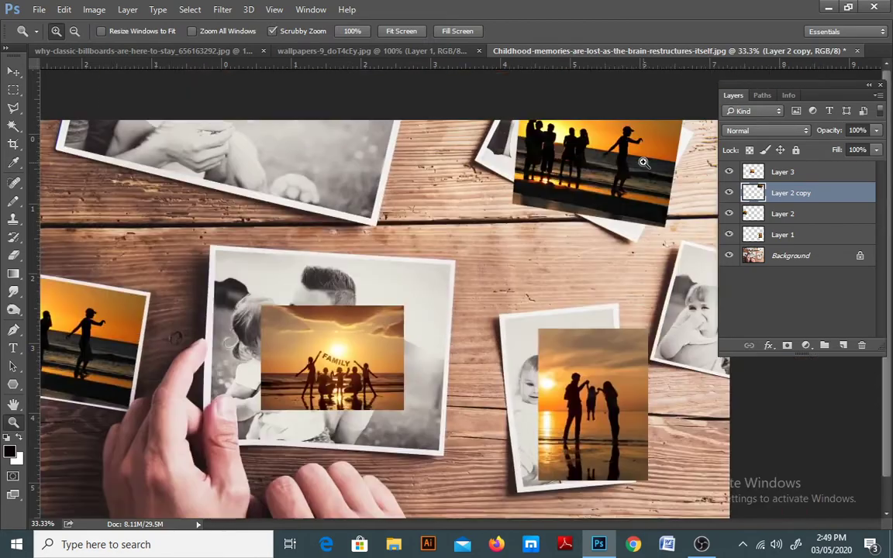
click(617, 194)
click(618, 193)
drag(580, 223, 475, 339)
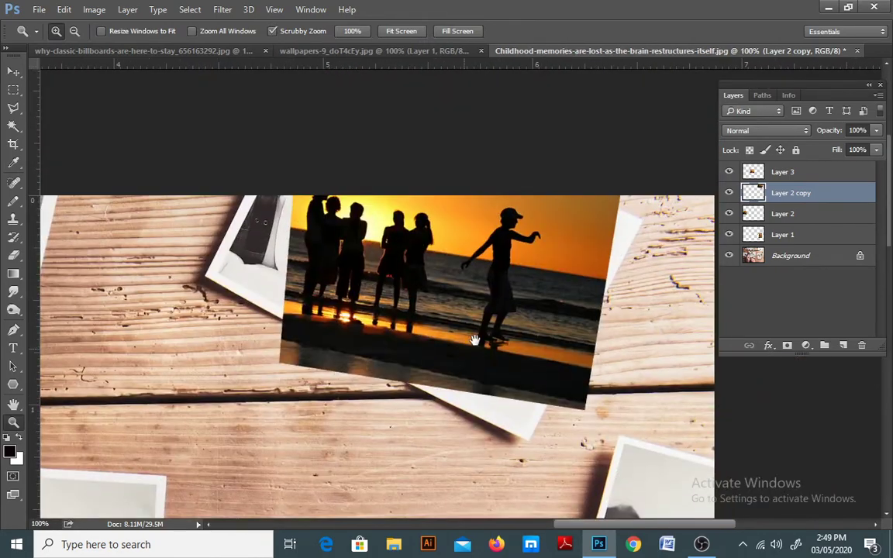
Align the group photo copy with the tilted print's lower-left corner and distort its two right corners to follow the print's slanted right edge
key(ctrl+t)
drag(418, 349, 369, 396)
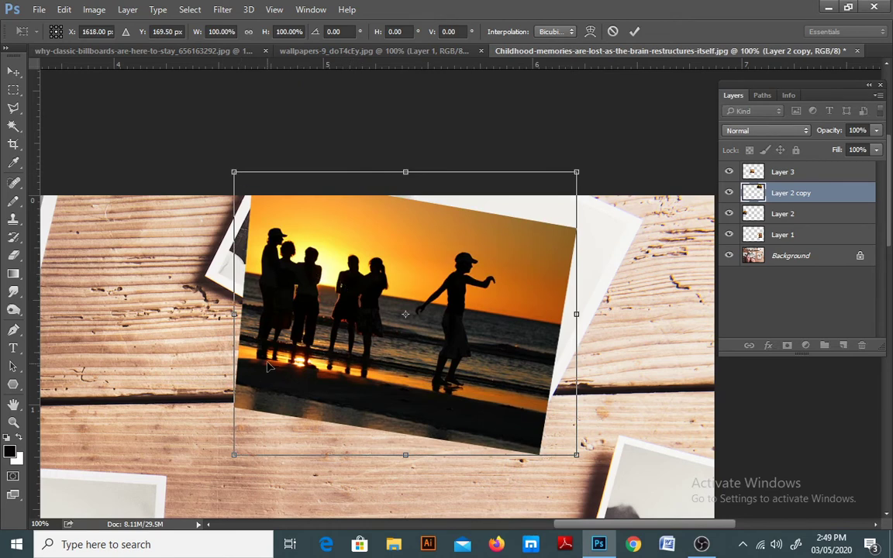
drag(268, 366, 252, 233)
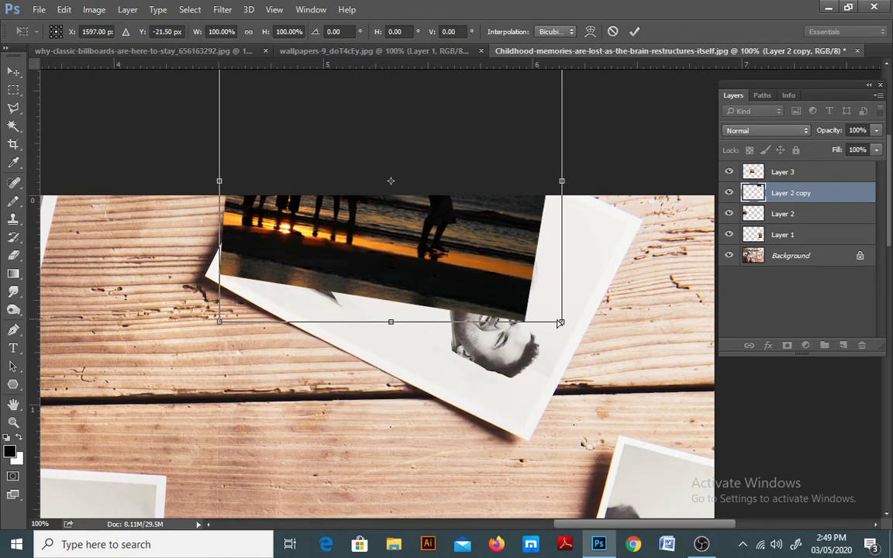
drag(560, 322, 576, 436)
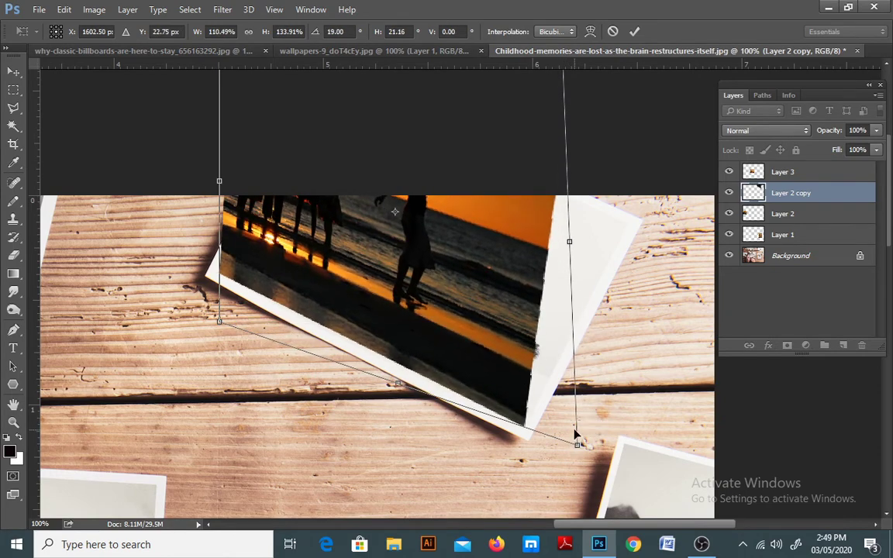
key(ctrl+minus)
drag(534, 128, 582, 206)
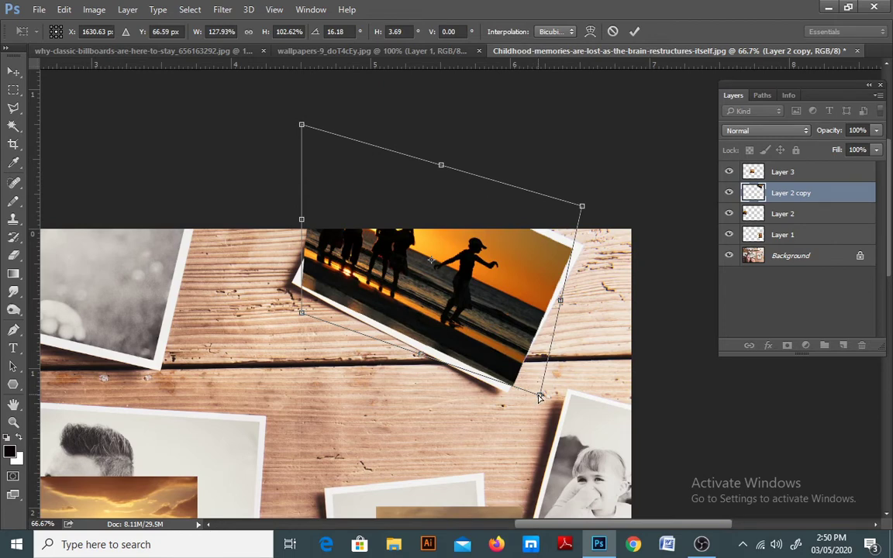
drag(540, 397, 530, 396)
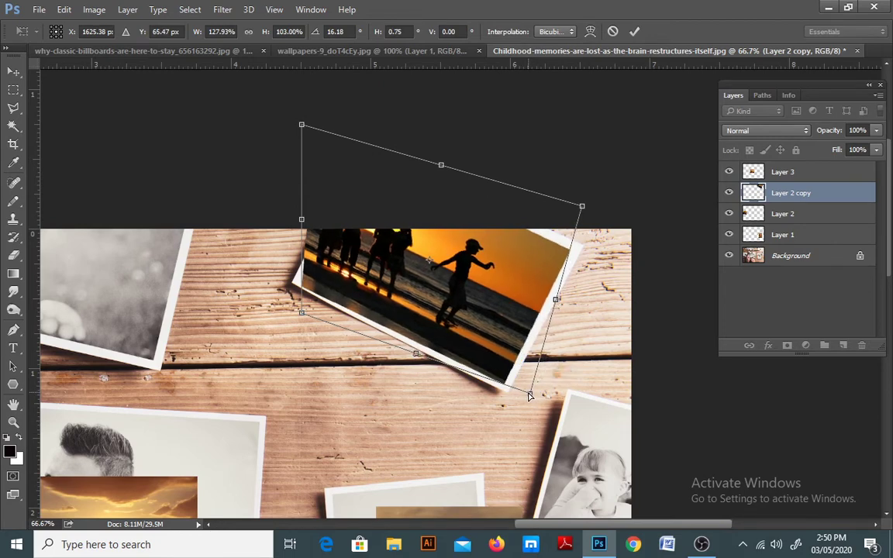
Distort the copy's left corners to follow the tilted print's left edge, refine the upper-right corner and apply the transform
drag(303, 311, 303, 305)
drag(305, 129, 350, 159)
drag(301, 306, 288, 307)
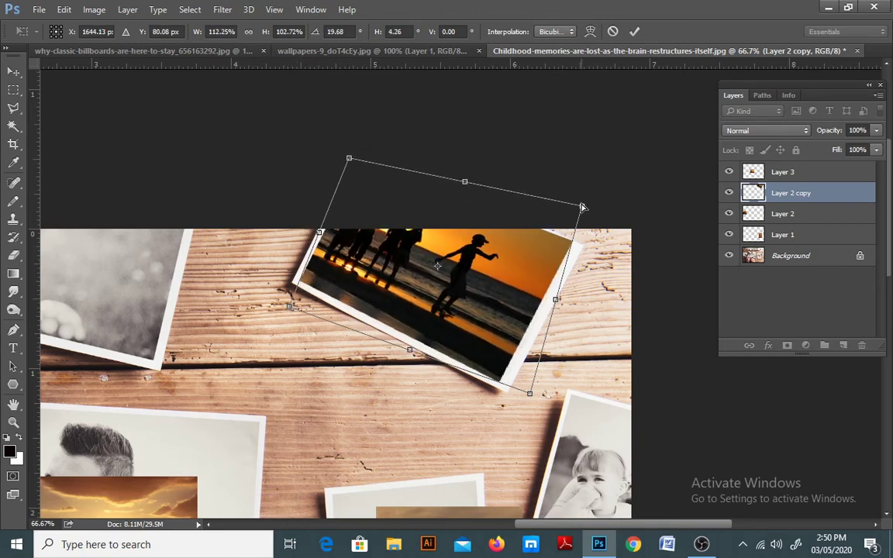
drag(582, 206, 585, 220)
key(Return)
key(z)
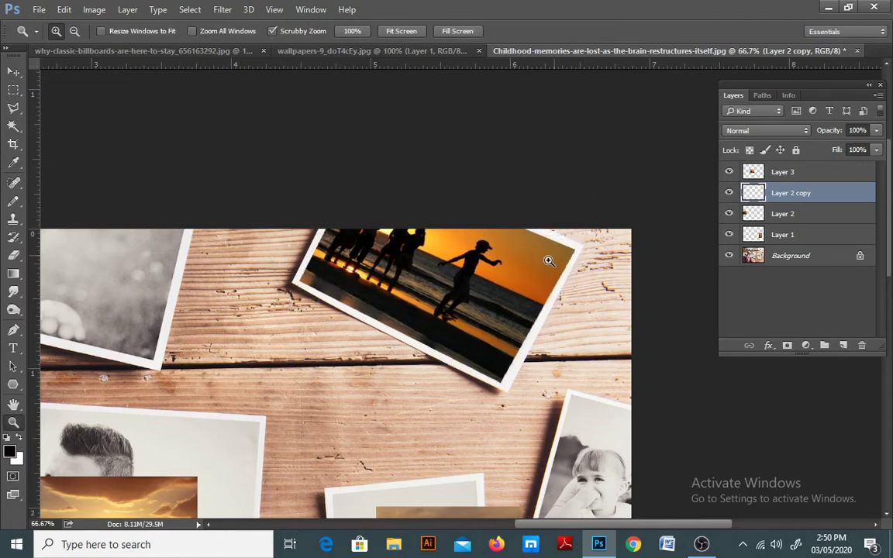
Select the upright sunset photo of two adults holding up a child and move it over the partly covered portrait print beneath it
alt+click(462, 339)
alt+click(462, 337)
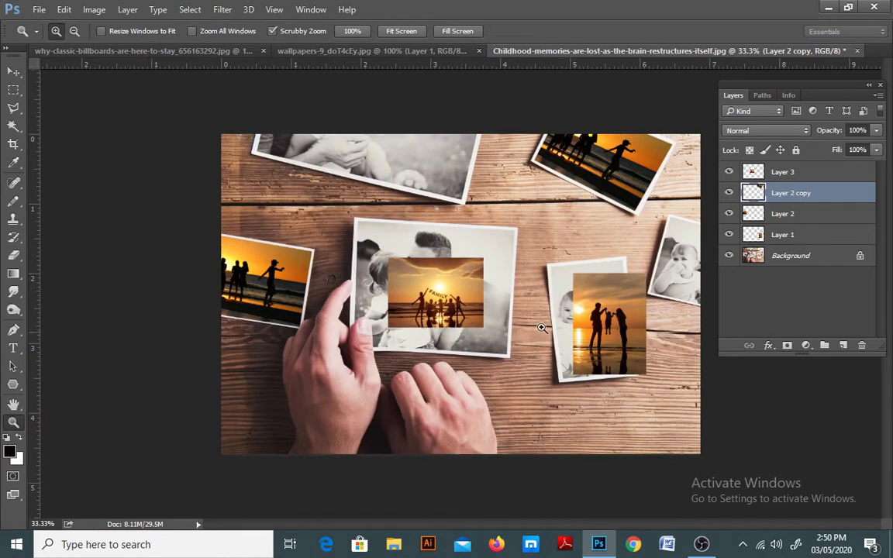
ctrl+click(645, 310)
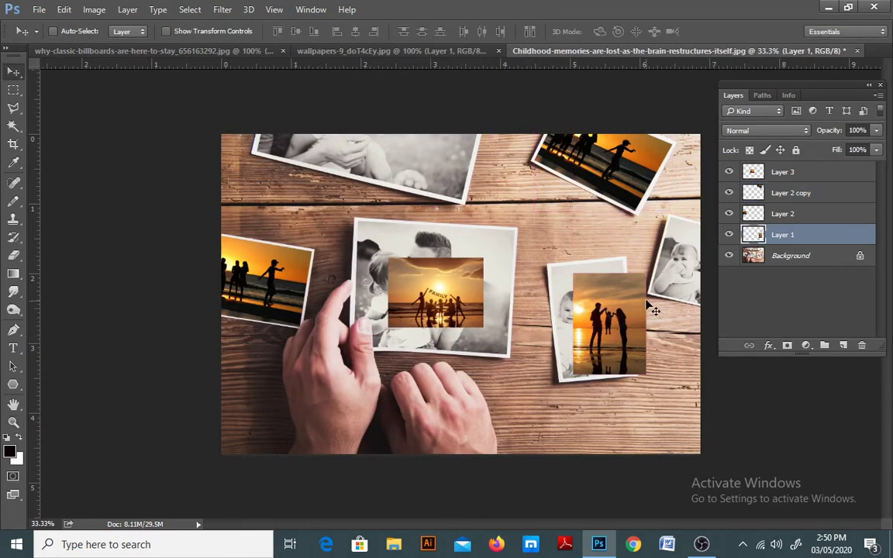
click(646, 319)
click(646, 322)
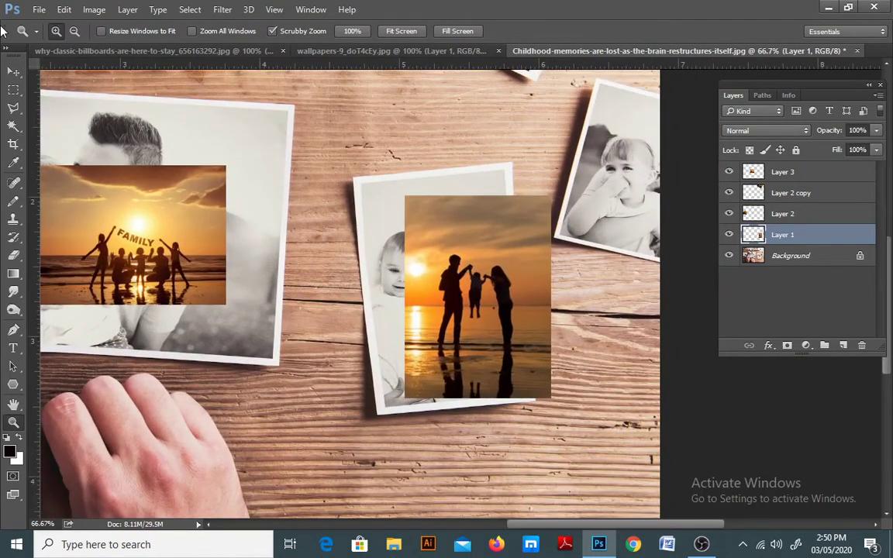
key(v)
key(ctrl+t)
drag(510, 293, 464, 263)
Distort the upright sunset photo's four corners to match the inner corners of the tilted portrait print's white frame
right_click(459, 244)
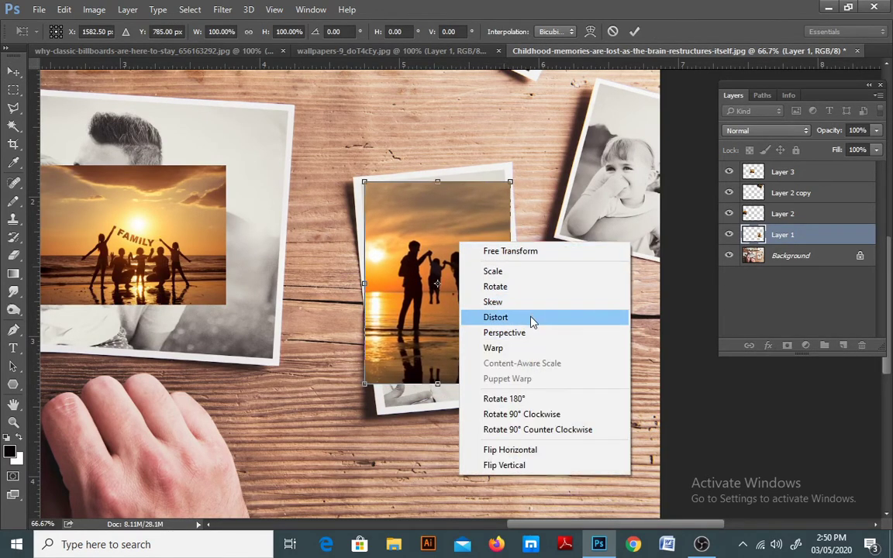
click(532, 317)
drag(510, 183, 502, 171)
drag(362, 183, 360, 182)
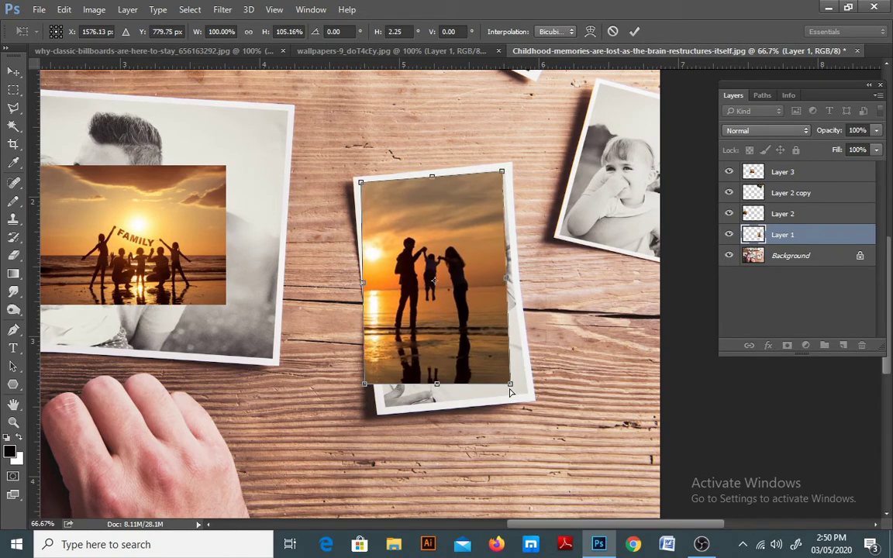
drag(510, 392, 526, 400)
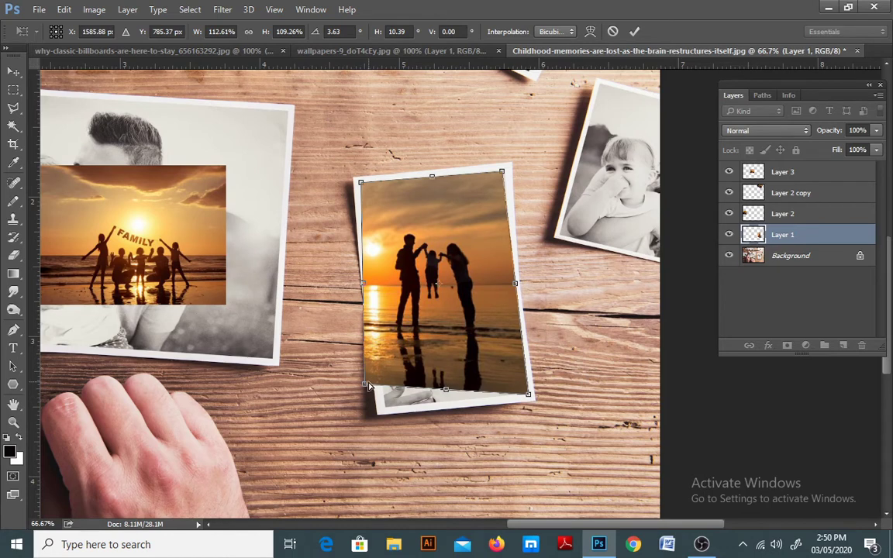
drag(366, 384, 386, 404)
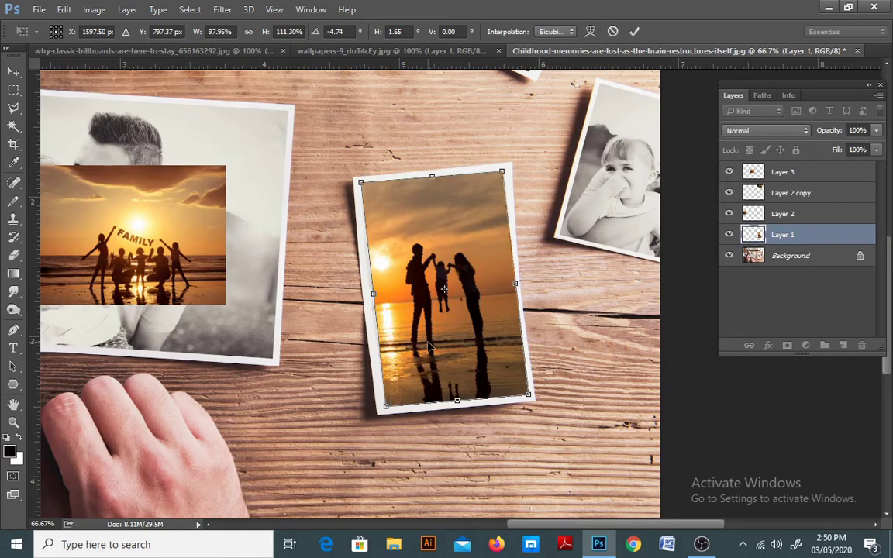
Warp the upright sunset photo so its left and right edges and lower-left corner follow the print's white frame
right_click(494, 216)
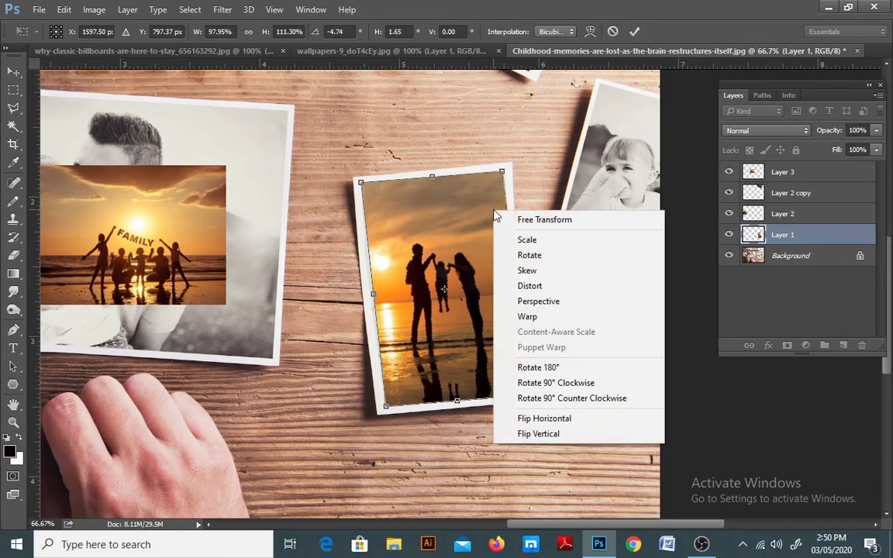
click(547, 316)
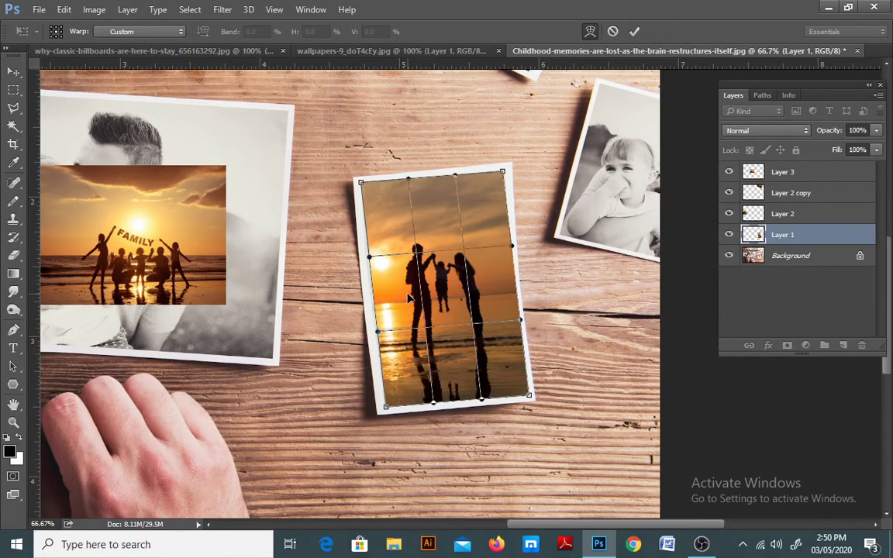
drag(385, 294, 381, 294)
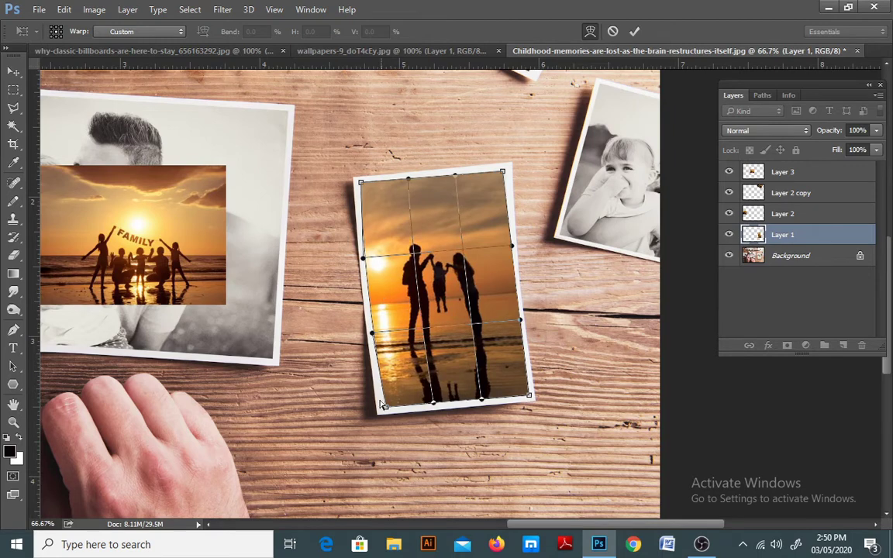
drag(384, 408, 381, 409)
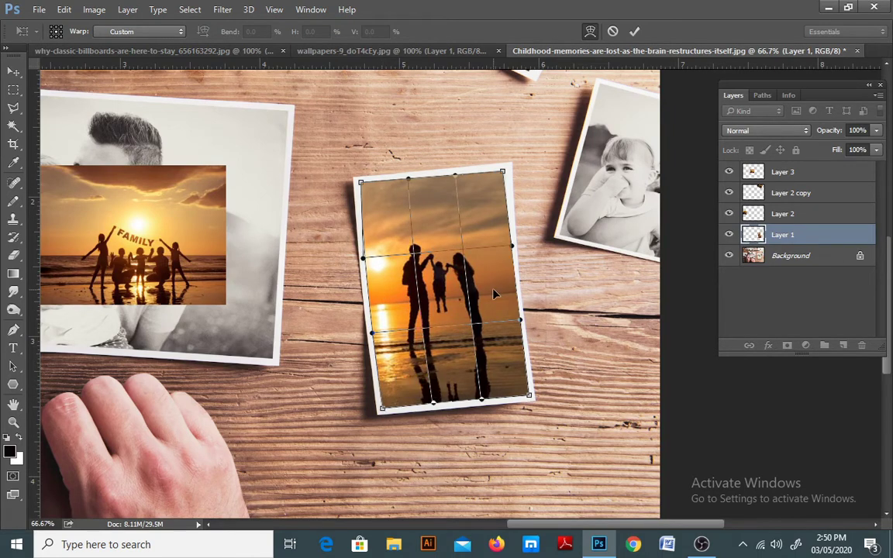
drag(505, 287, 502, 285)
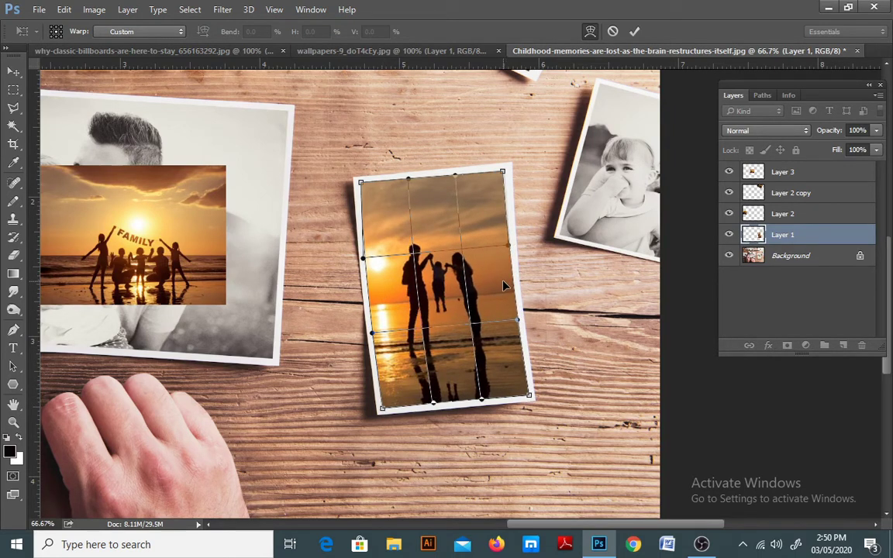
Refine the warped photo's lower-right and upper corners against the print's frame and apply the transform
scroll(504, 287, up, 1)
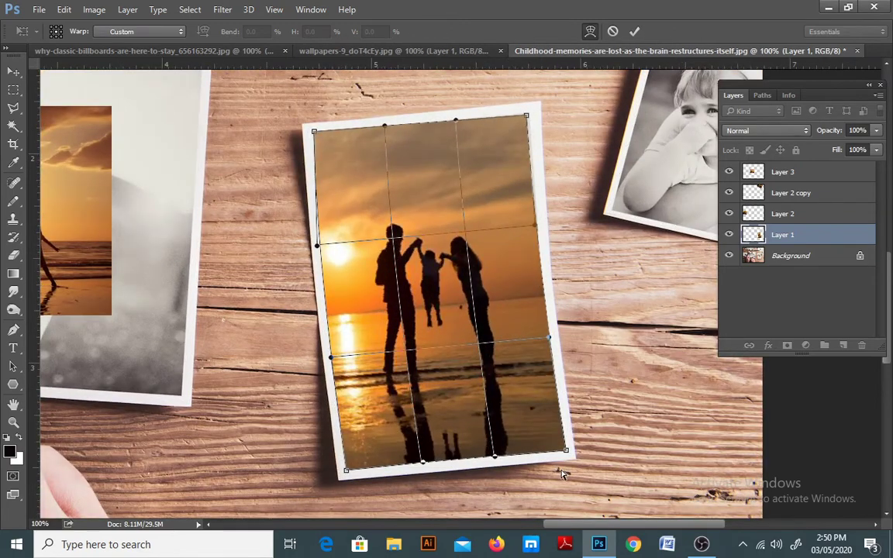
drag(570, 454, 565, 450)
drag(530, 117, 533, 114)
drag(314, 133, 314, 133)
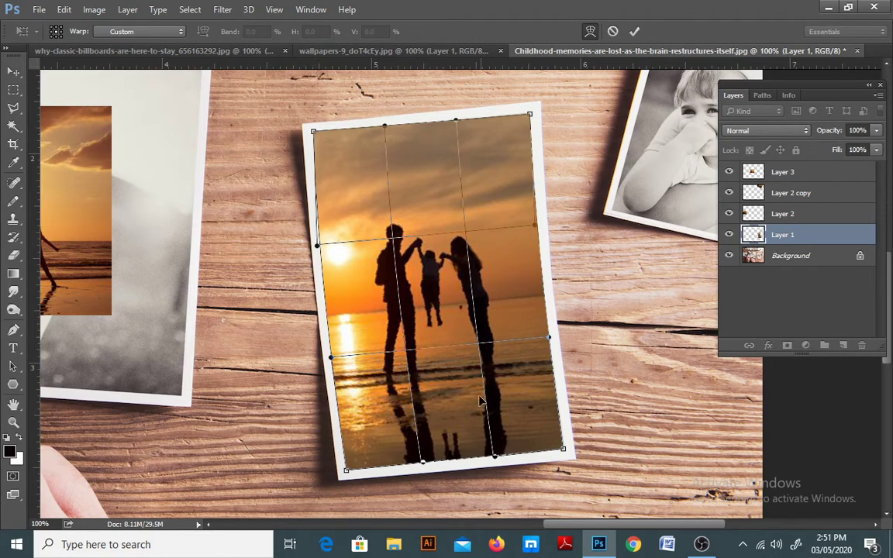
key(Return)
Duplicate the fitted upright sunset photo and place the copy over the small tilted print at the image's right edge
key(z)
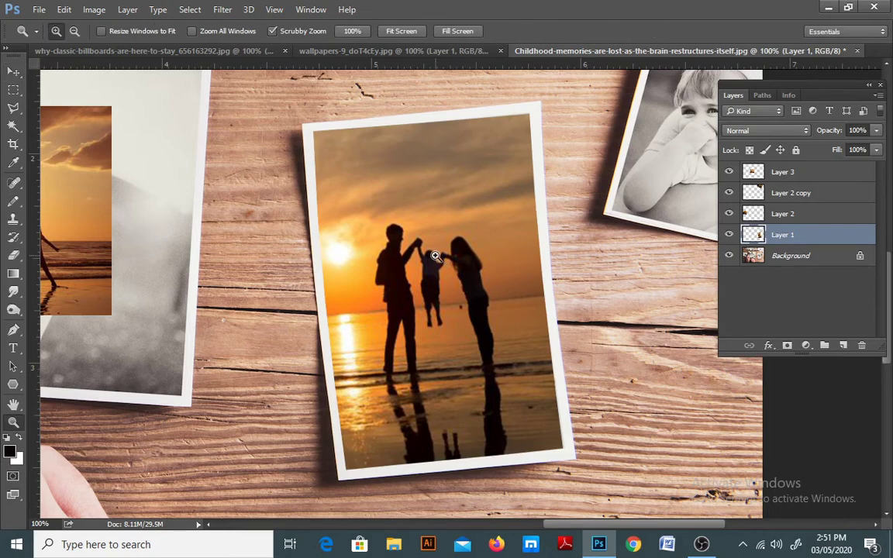
alt+click(435, 256)
alt+click(435, 256)
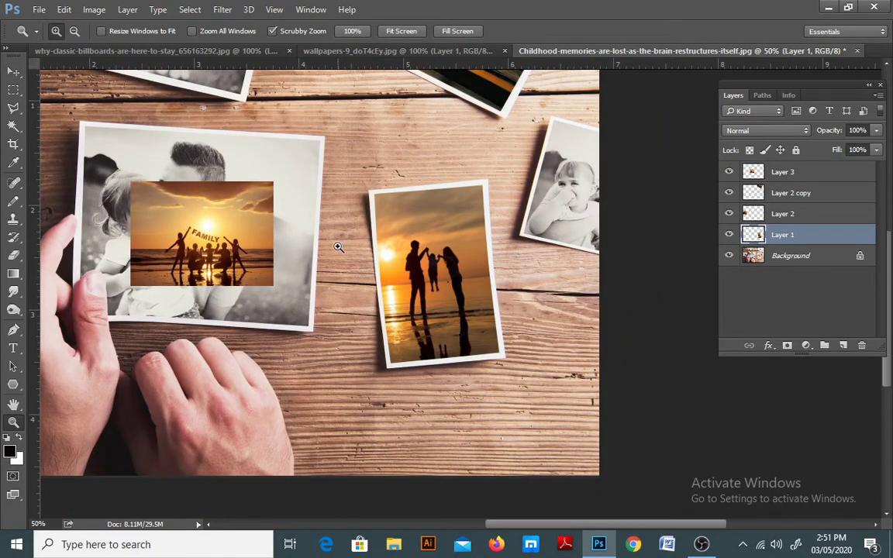
key(alt)
key(alt)
alt+click(268, 235)
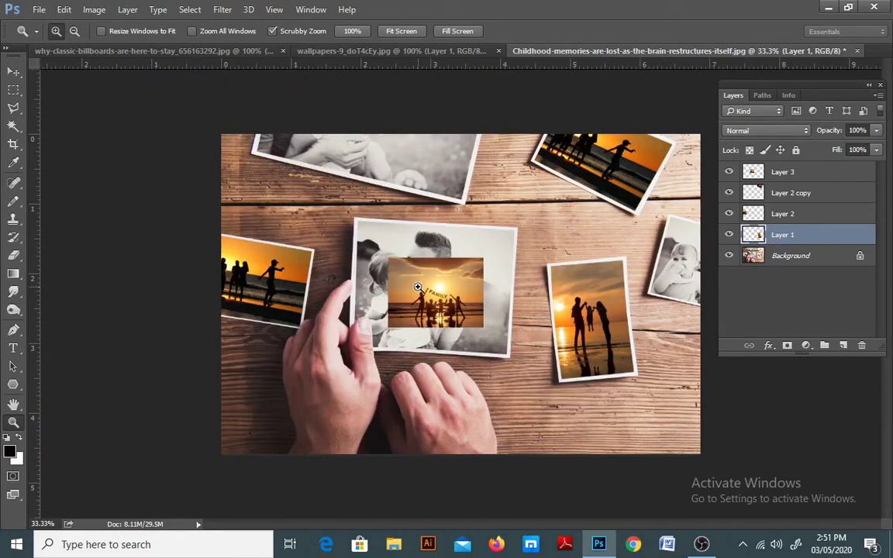
key(v)
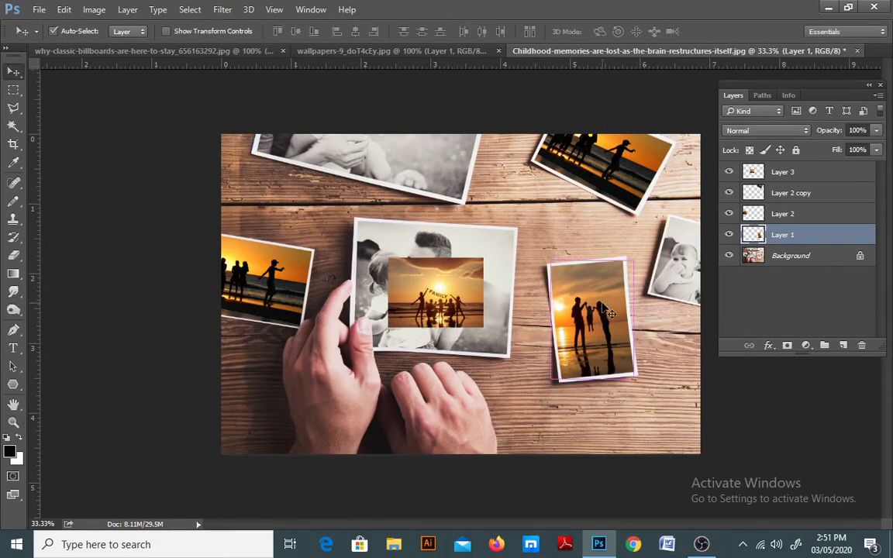
alt+drag(593, 326, 485, 300)
key(z)
click(673, 264)
click(672, 263)
Rotate the upright photo's copy about 14.6° clockwise, scale it to about 65% and align it with the right-edge print's upper-left corner
key(ctrl+t)
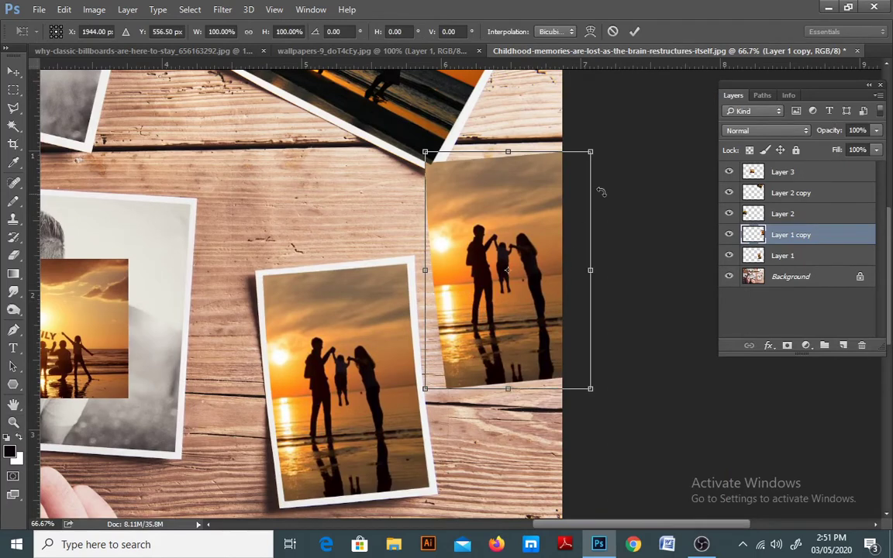
drag(642, 184, 646, 223)
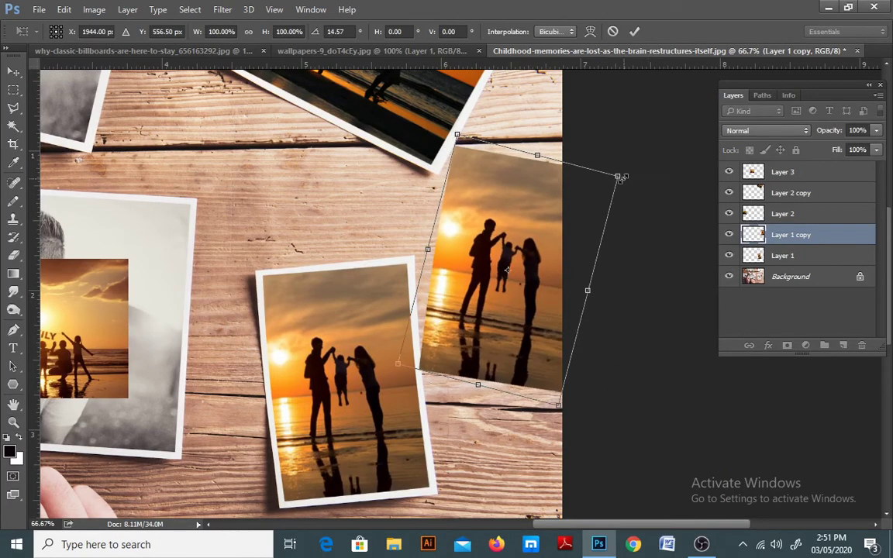
drag(621, 175, 592, 226)
drag(485, 255, 527, 251)
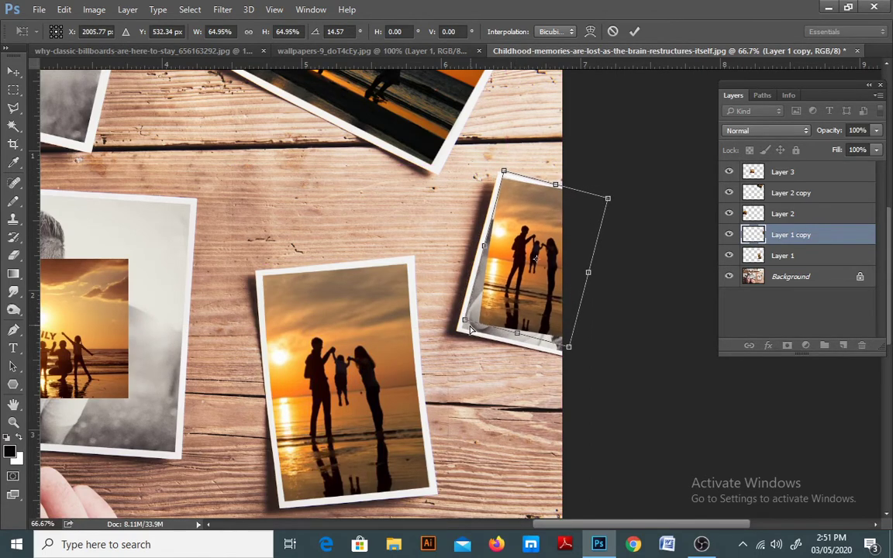
Distort the copy's lower corners and upper-right corner to cover the right-edge print and follow its slanted edges
drag(471, 329, 446, 326)
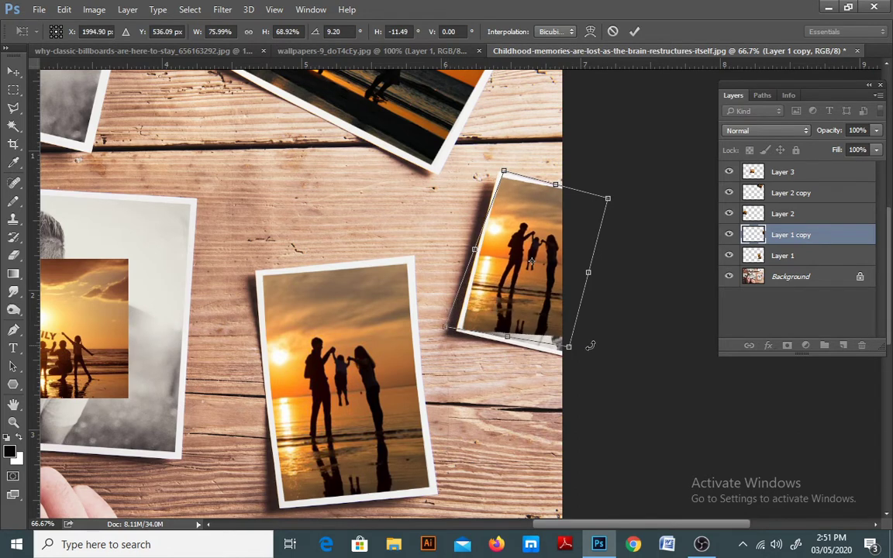
drag(570, 351, 577, 367)
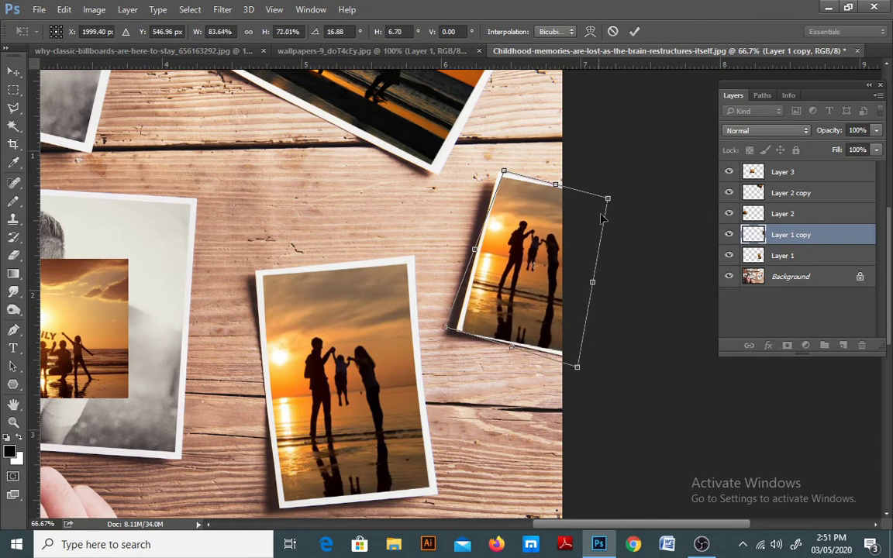
drag(609, 201, 614, 206)
drag(443, 331, 443, 322)
Warp the copy's left edge inward to follow the right-edge print's white frame and apply the transform
right_click(531, 278)
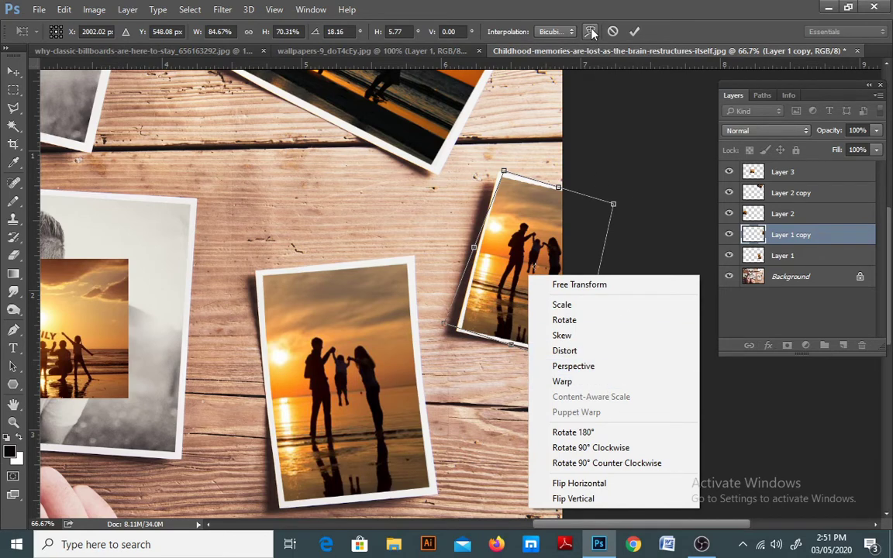
click(618, 381)
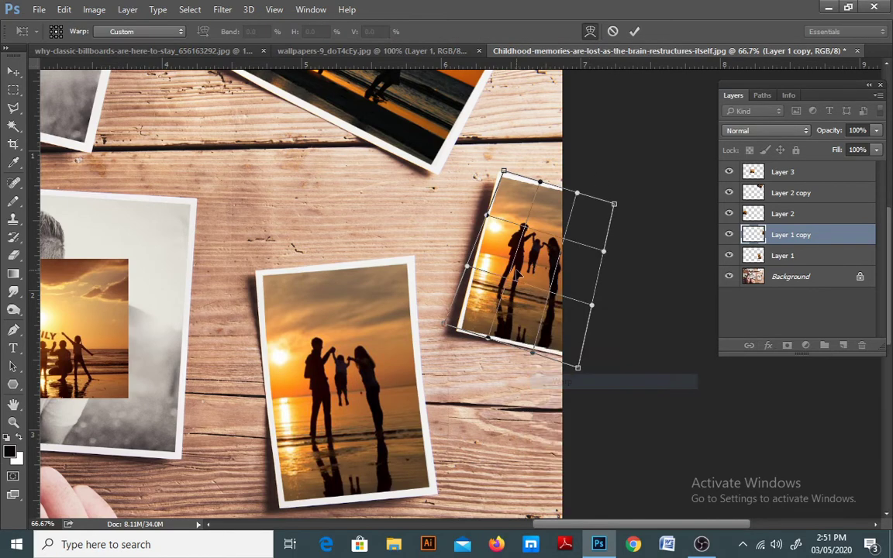
drag(490, 247, 493, 247)
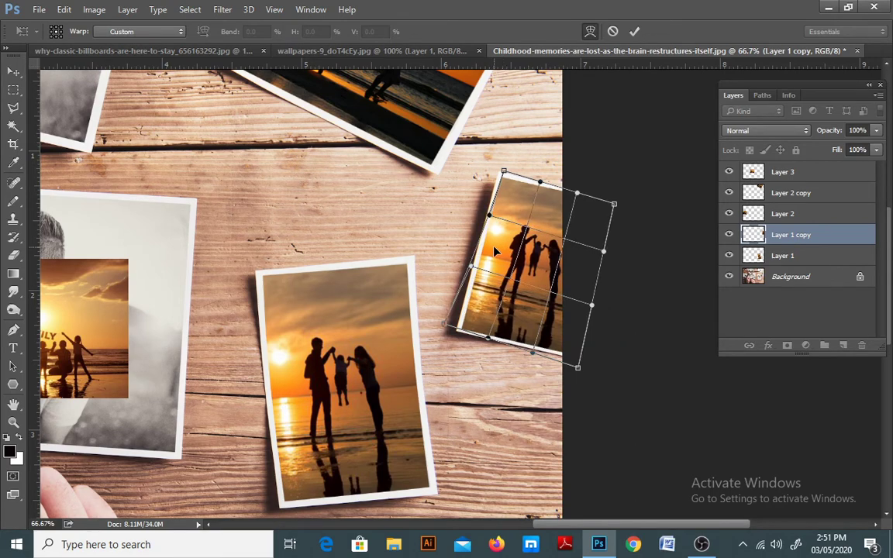
key(Return)
Duplicate the FAMILY sunset photo and place the copy over the large tilted print at the image's top edge
key(z)
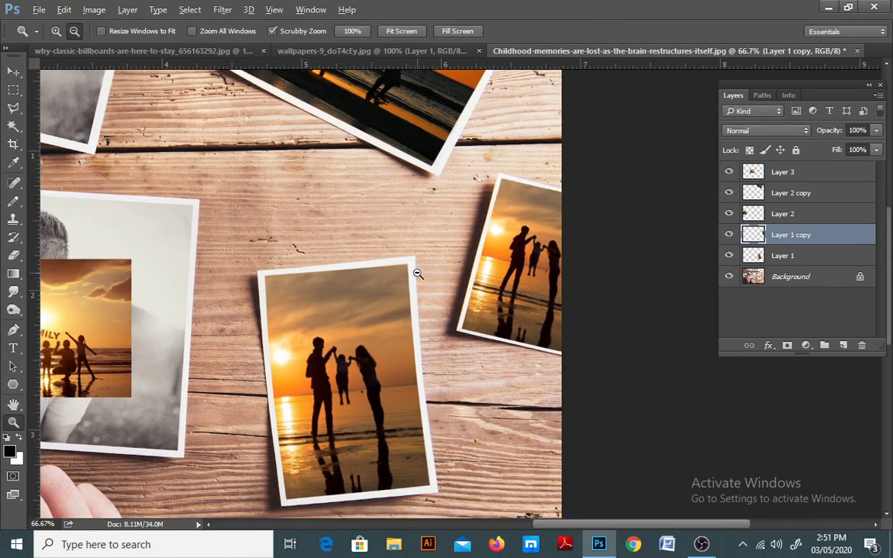
alt+click(416, 268)
drag(225, 257, 437, 250)
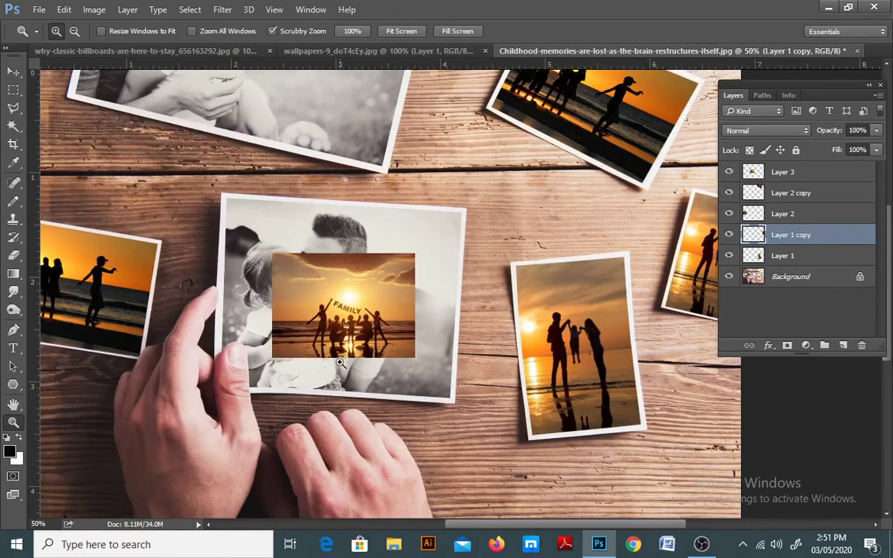
key(v)
ctrl+click(353, 299)
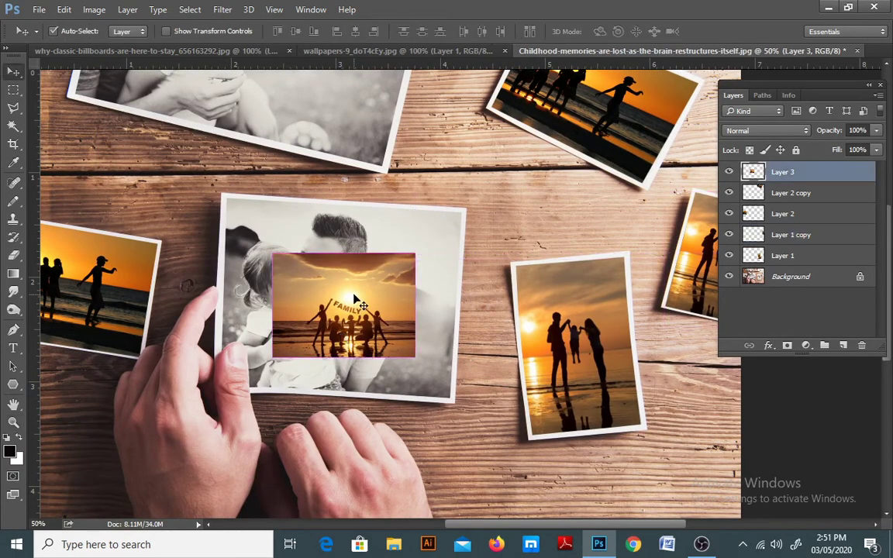
drag(367, 283, 450, 343)
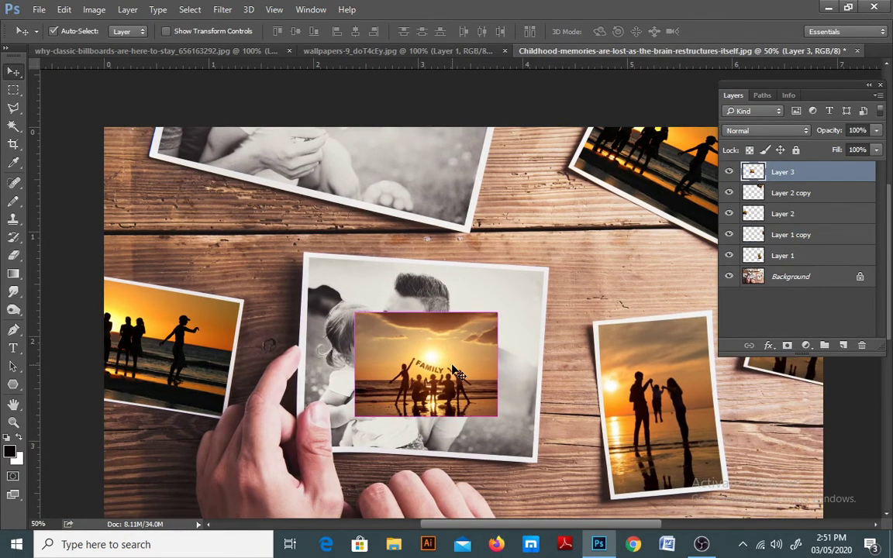
key(ctrl+j)
drag(467, 380, 401, 199)
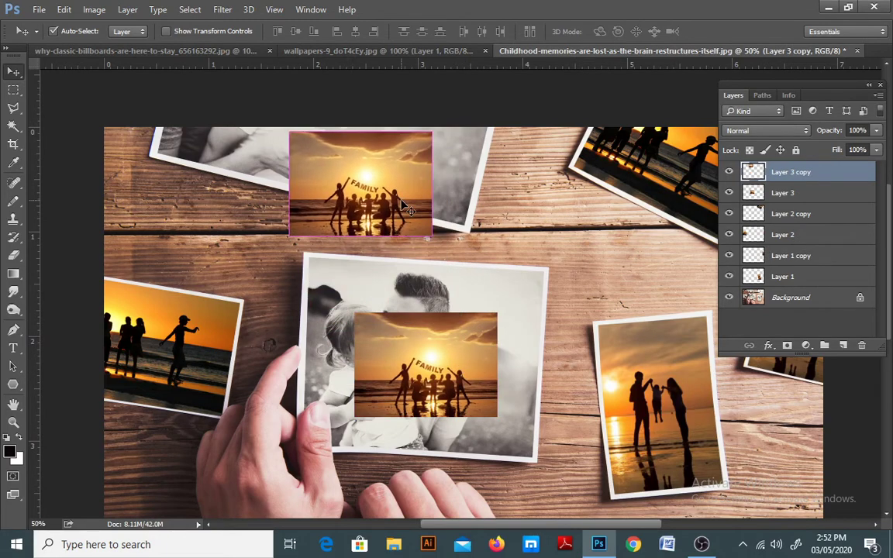
Rotate the FAMILY photo's copy 15° clockwise, scale it to about 208% and position it over the top-edge print
key(ctrl+t)
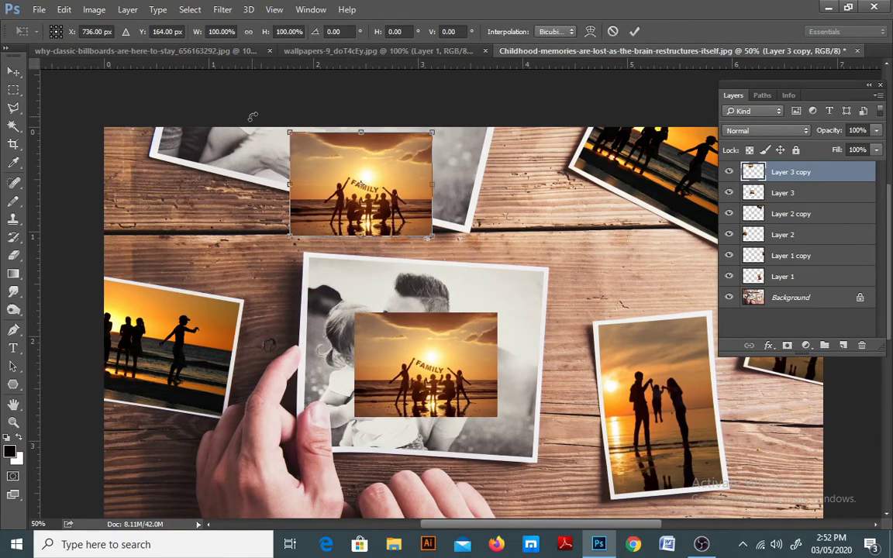
key(ctrl+minus)
drag(344, 137, 284, 92)
drag(336, 164, 307, 113)
drag(468, 149, 464, 186)
drag(369, 135, 424, 156)
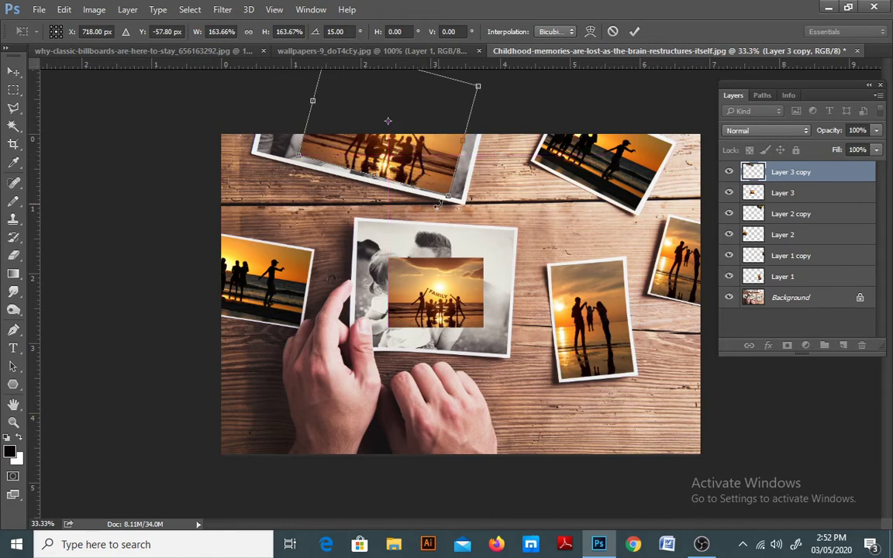
mouse_move(304, 148)
mouse_down()
mouse_move(218, 146)
mouse_move(317, 145)
mouse_move(294, 132)
mouse_up()
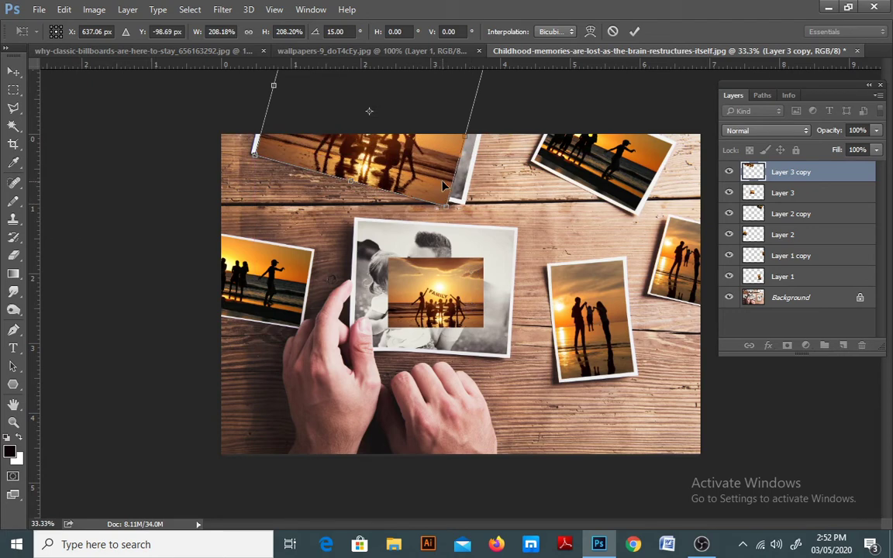
drag(437, 188, 439, 177)
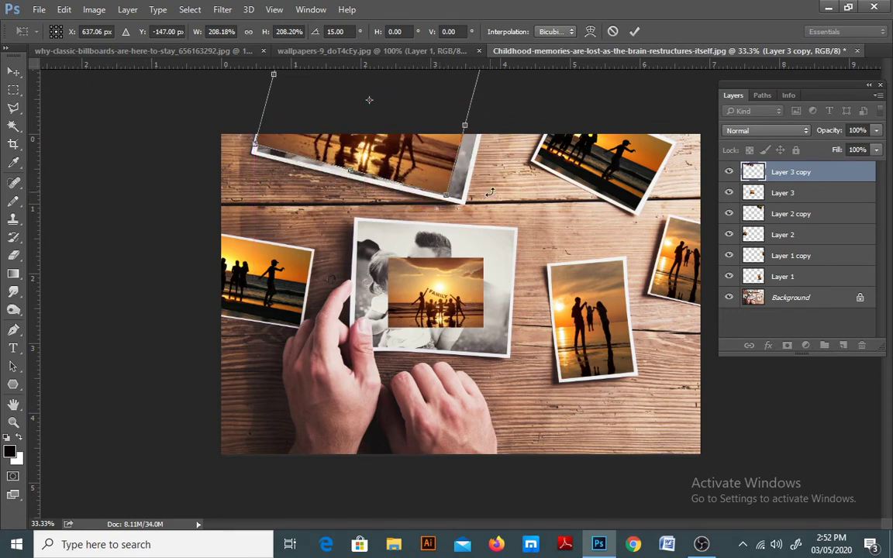
Nudge the rotated copy right and down to about X 652 px, Y -138 px, within the top-edge print's frame
key(Right)
key(Right)
key(Right)
key(Right)
key(Right)
key(Right)
key(Right)
key(Right)
key(Right)
key(Down)
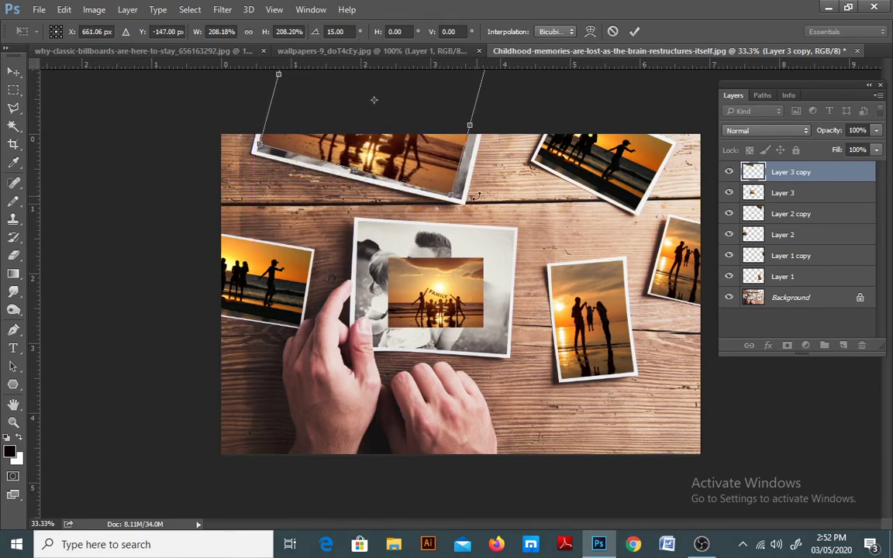
key(Left)
key(Left)
key(Left)
key(Left)
key(Left)
key(Left)
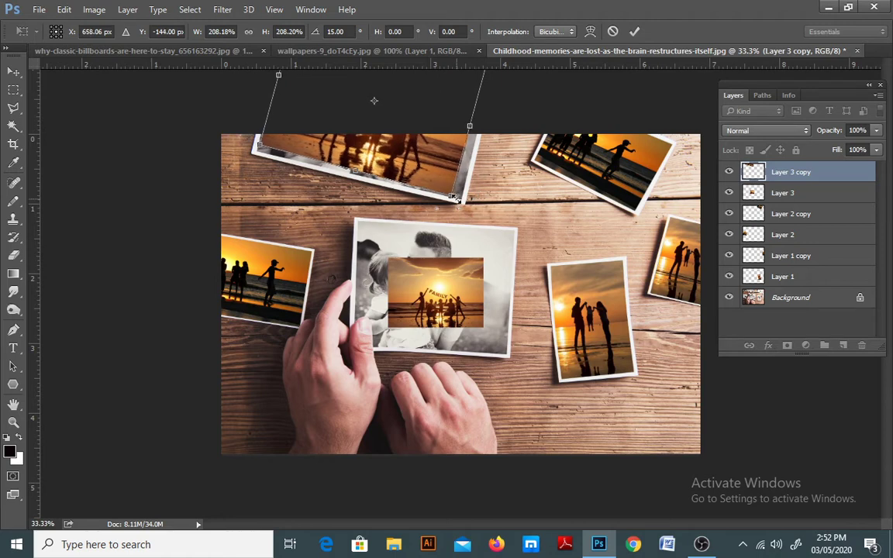
key(Left)
key(Left)
key(Left)
key(Left)
key(Left)
key(Left)
key(Down)
key(Down)
key(Down)
key(Down)
key(Down)
key(Down)
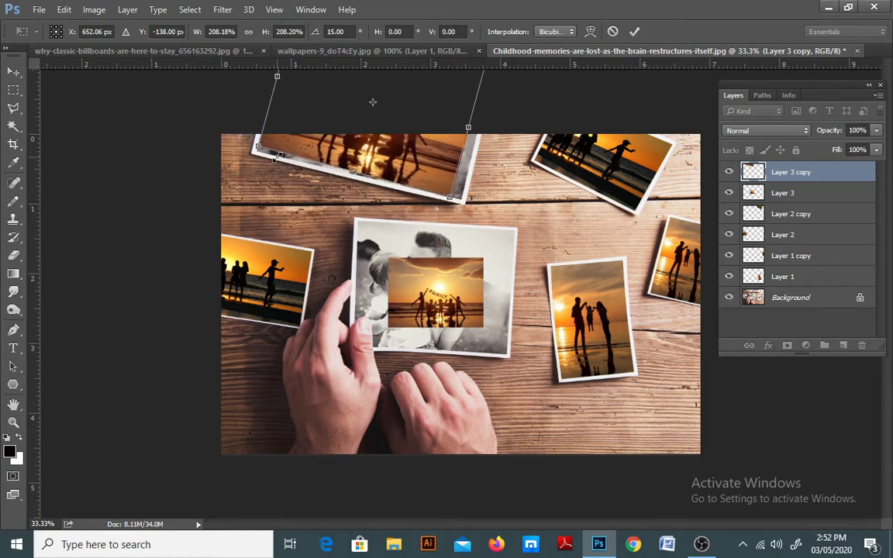
Distort the copy's lower corners and upper-right corner to follow the top-edge print's white frame and apply the transform
right_click(326, 141)
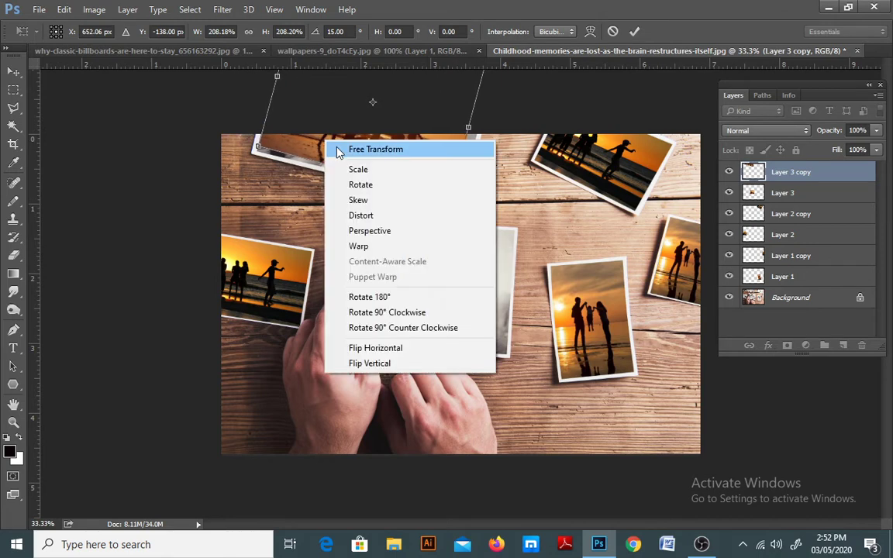
click(401, 219)
drag(258, 147, 255, 151)
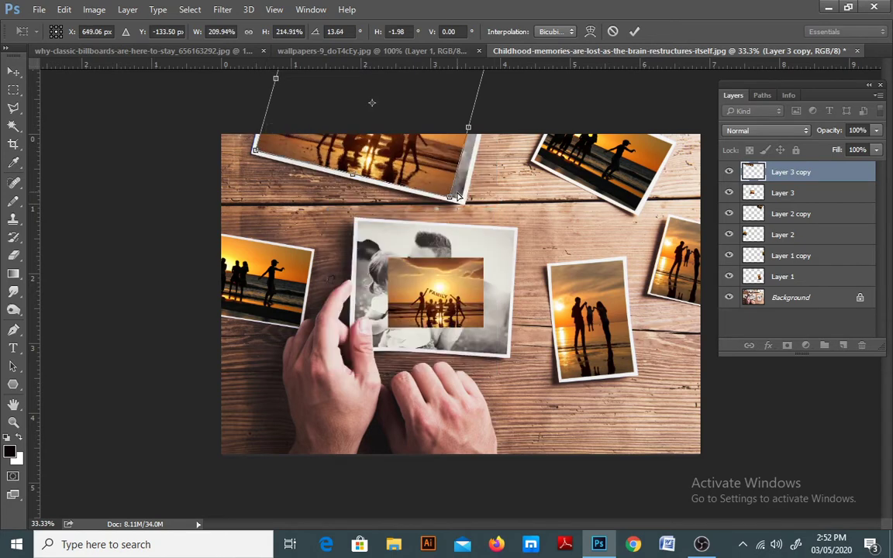
drag(452, 200, 460, 200)
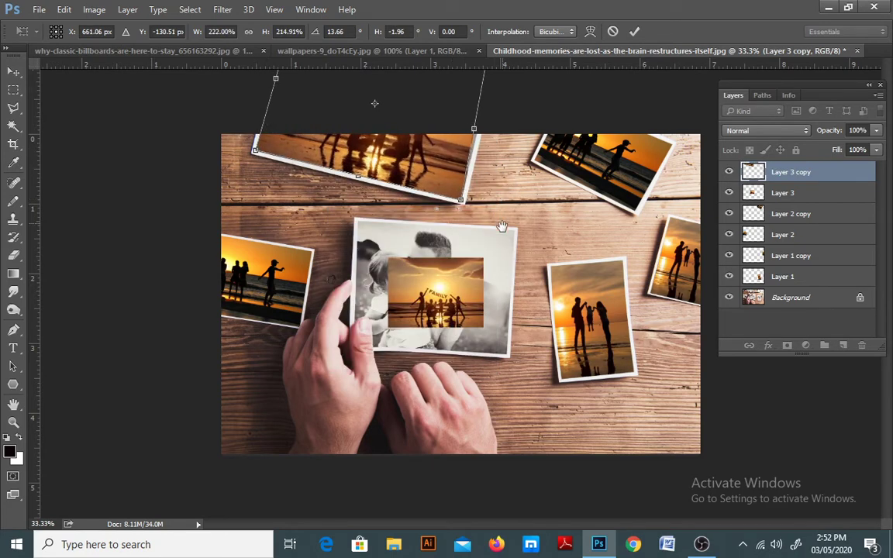
key(ctrl+minus)
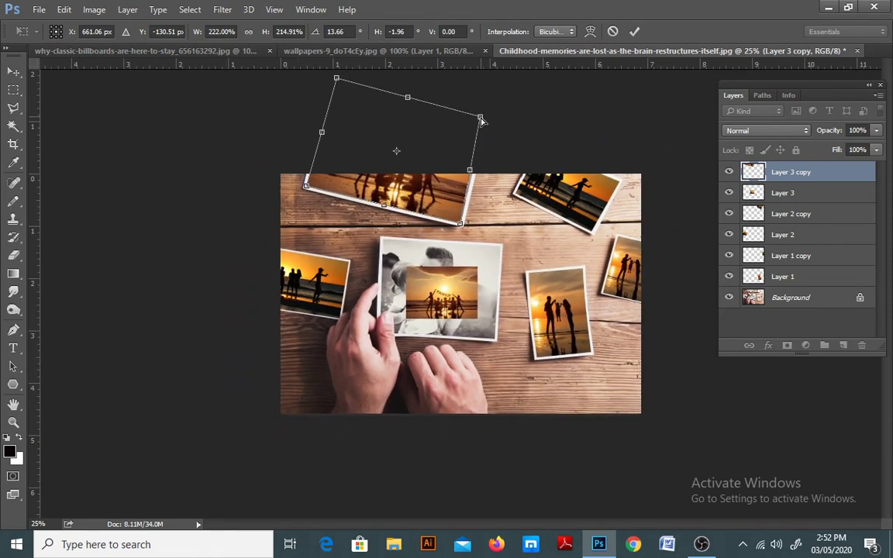
drag(481, 121, 489, 122)
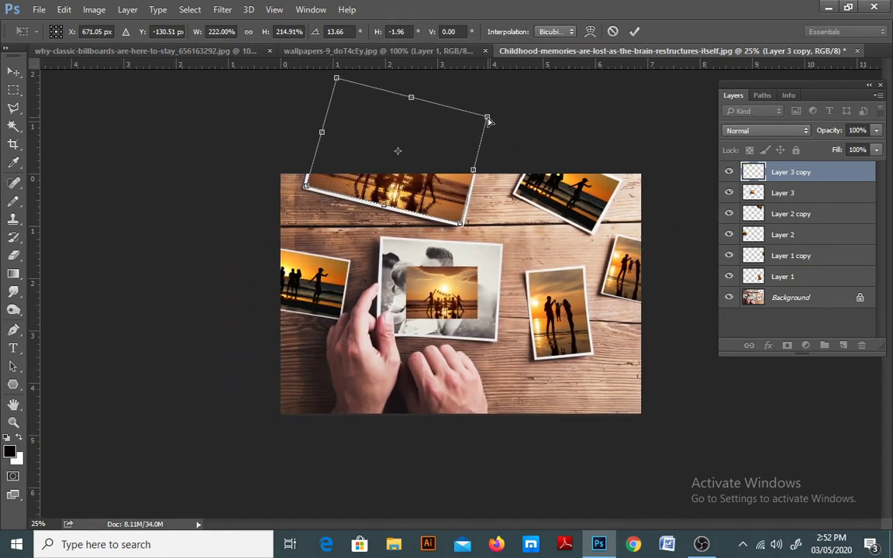
key(Return)
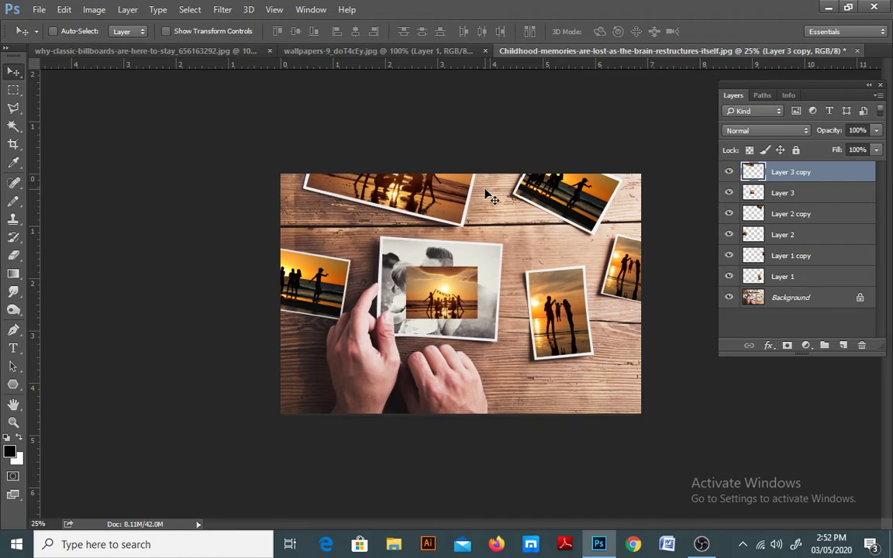
Move the original FAMILY photo to the centre print's upper-left corner and scale it to about 160%
key(ctrl+minus)
key(ctrl+minus)
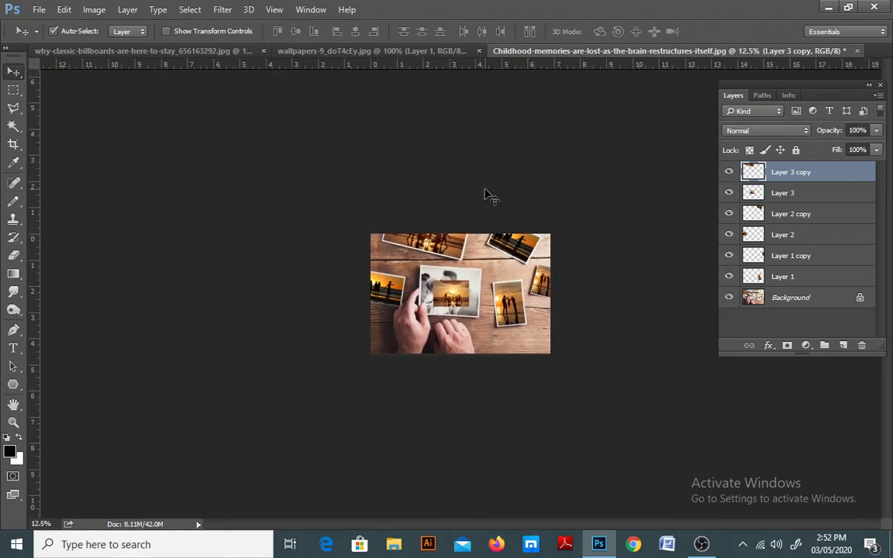
key(ctrl+plus)
key(ctrl+plus)
key(ctrl+plus)
key(ctrl+plus)
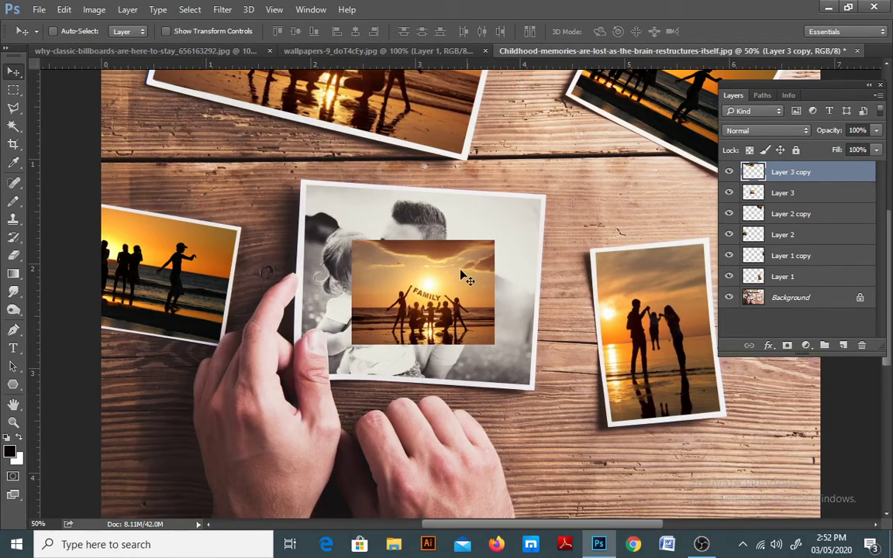
key(alt+bracketleft)
key(ctrl+t)
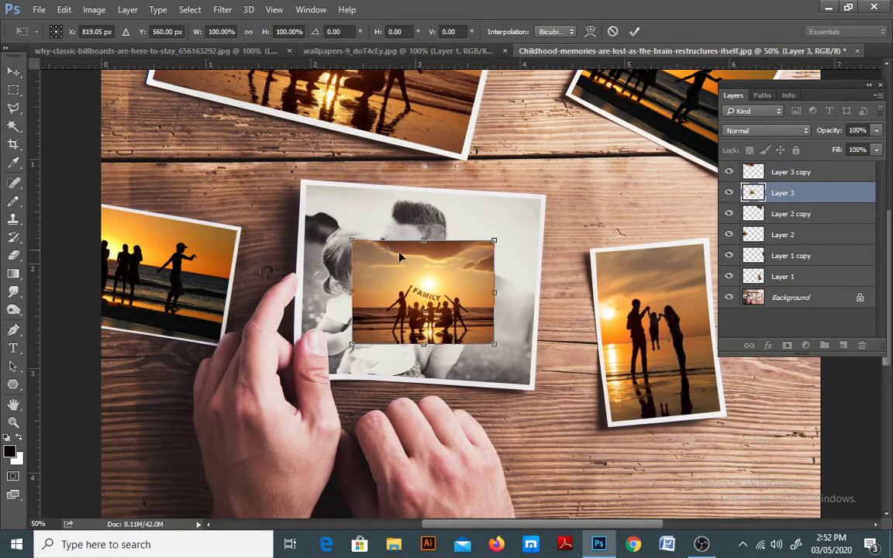
drag(399, 256, 356, 217)
key(Return)
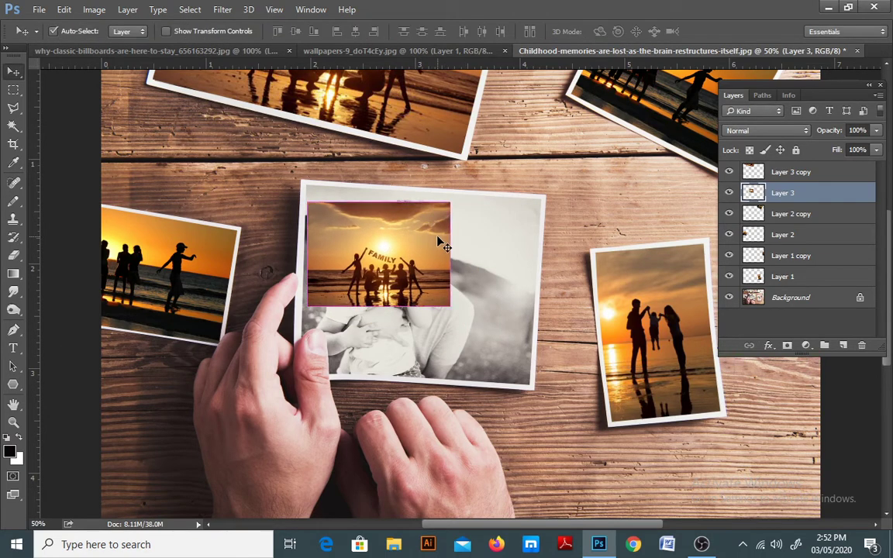
key(ctrl+t)
drag(452, 320, 534, 386)
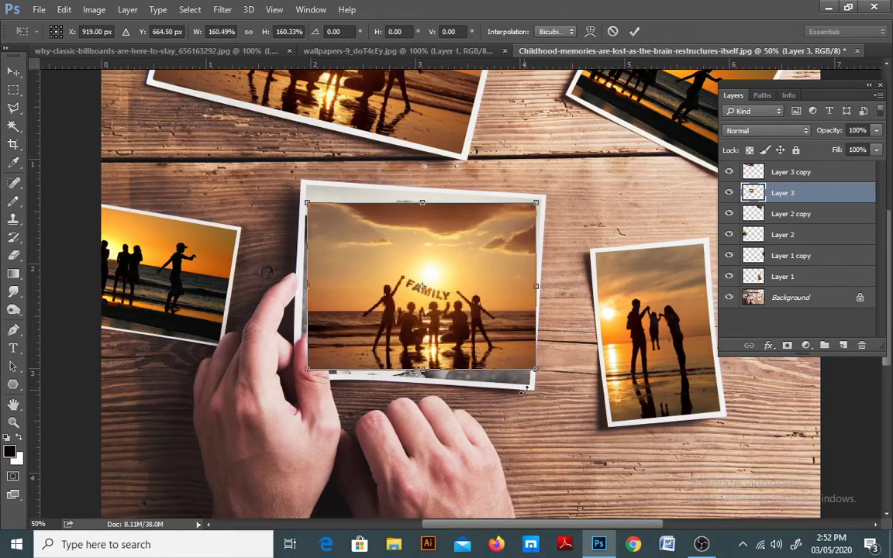
Distort all four corners of the FAMILY photo to match the centre print's white frame and apply the transform
right_click(476, 364)
click(538, 360)
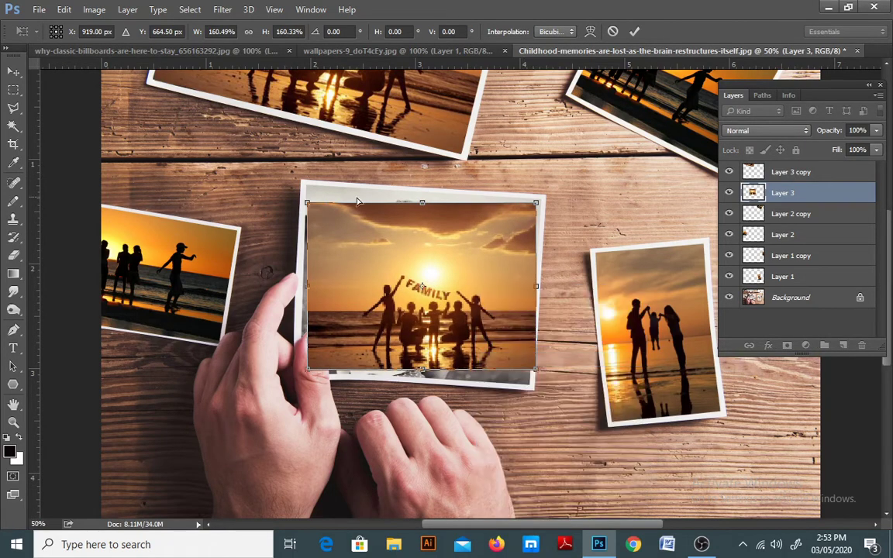
drag(308, 204, 305, 184)
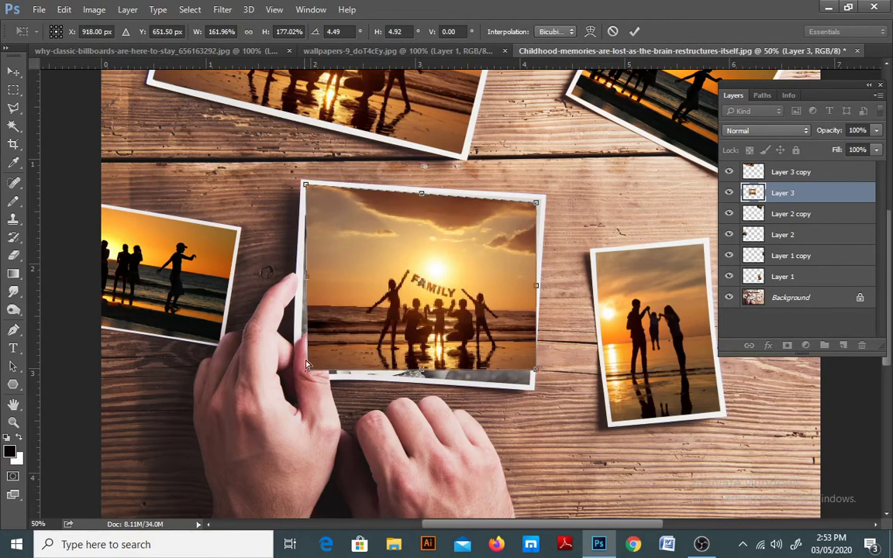
drag(308, 375, 297, 372)
drag(534, 374, 529, 385)
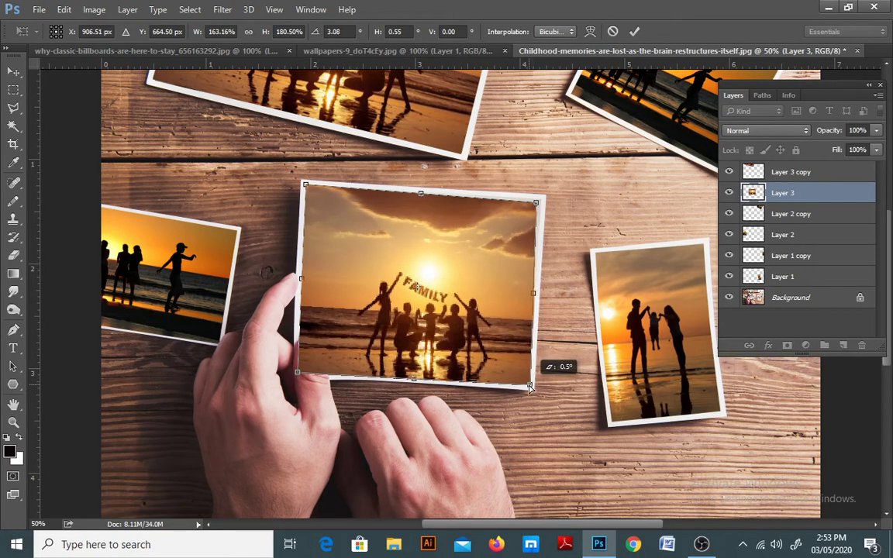
drag(536, 203, 541, 198)
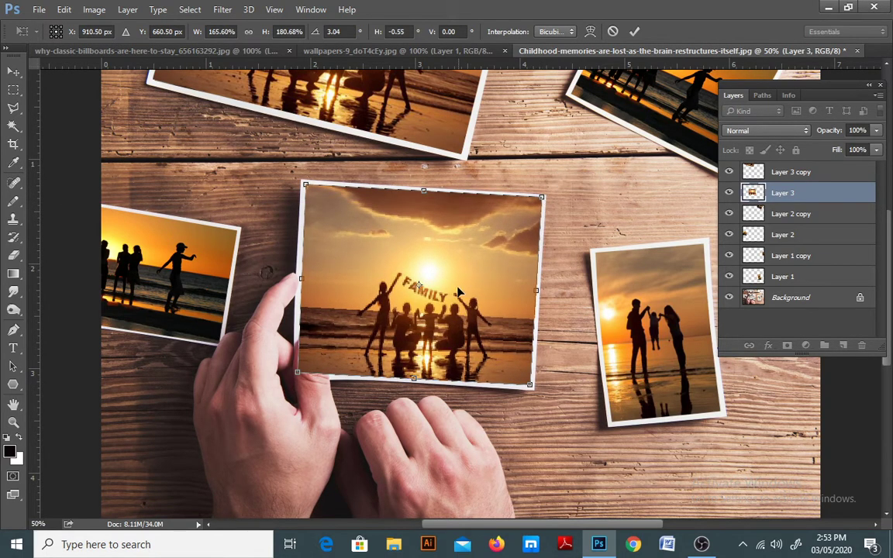
key(Return)
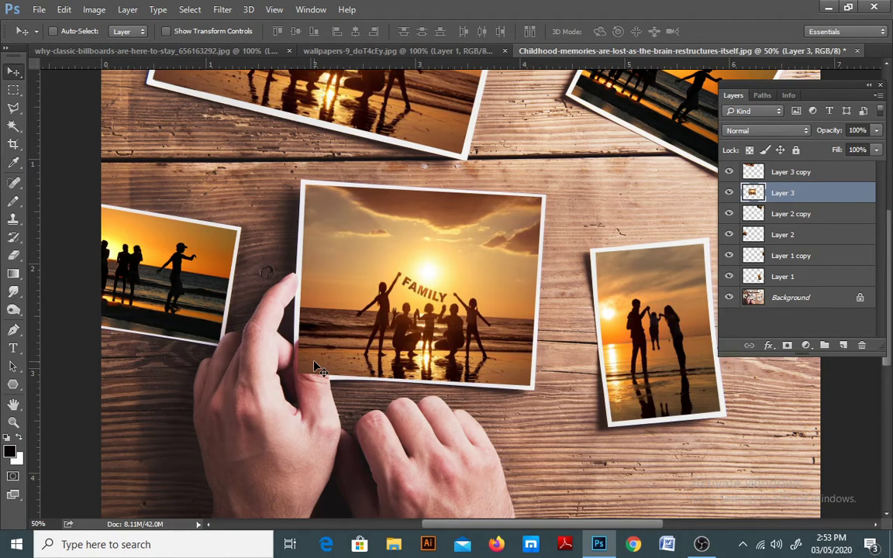
Lower the opacity of the centre FAMILY photo's layer to 66% and hide the layer
click(876, 130)
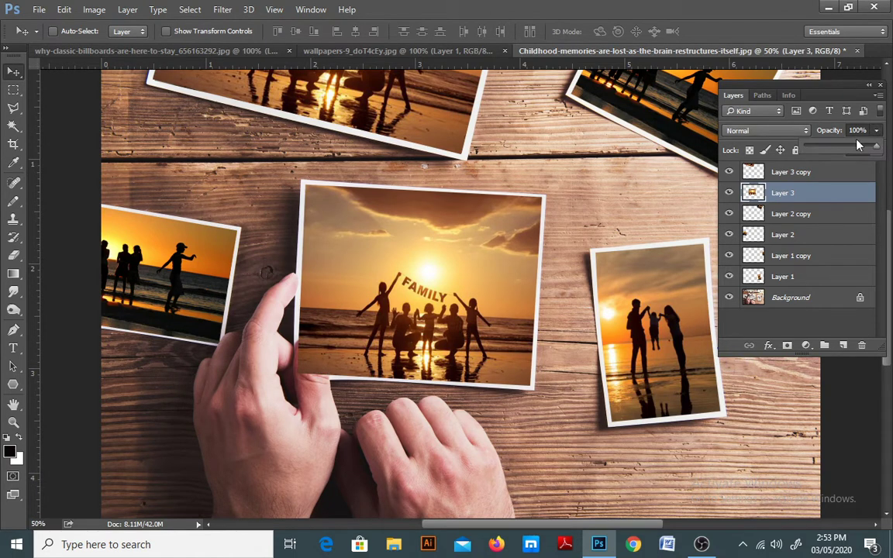
drag(875, 147, 853, 150)
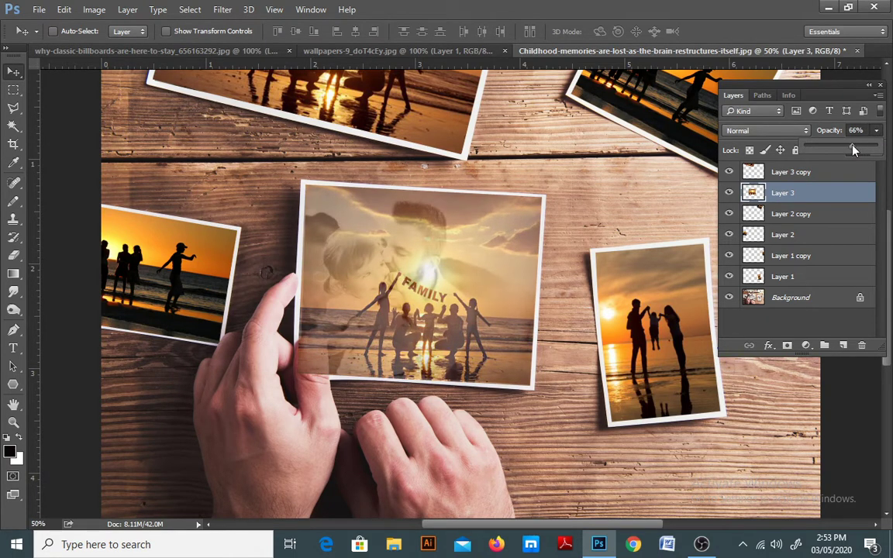
click(729, 192)
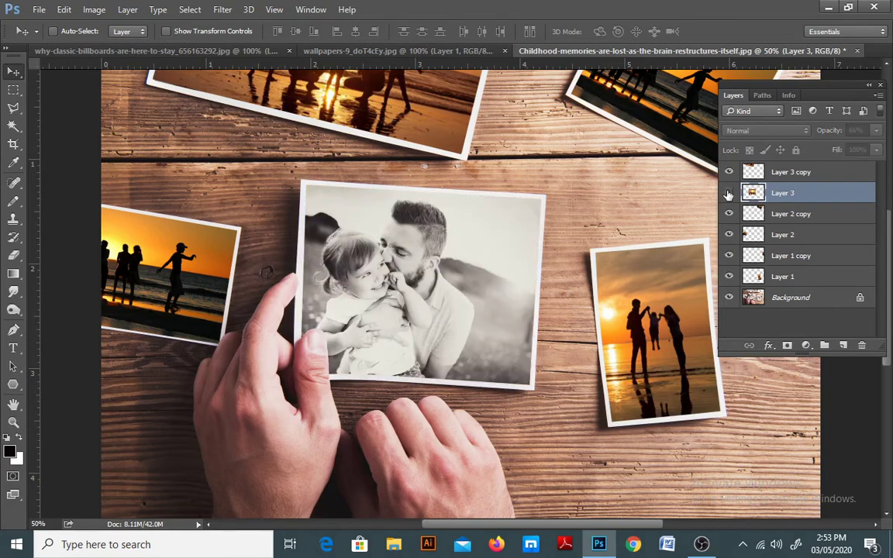
Outline the thumb overlapping the centre print with a freehand Lasso selection, adding the missed strips along its edges
key(z)
click(329, 375)
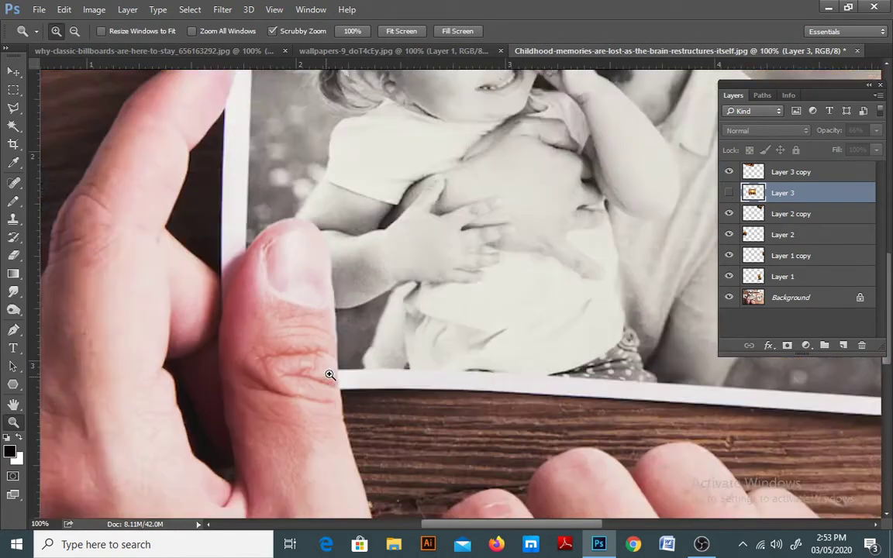
click(329, 375)
mouse_move(13, 108)
mouse_down()
mouse_move(31, 118)
mouse_move(65, 114)
mouse_up()
click(64, 113)
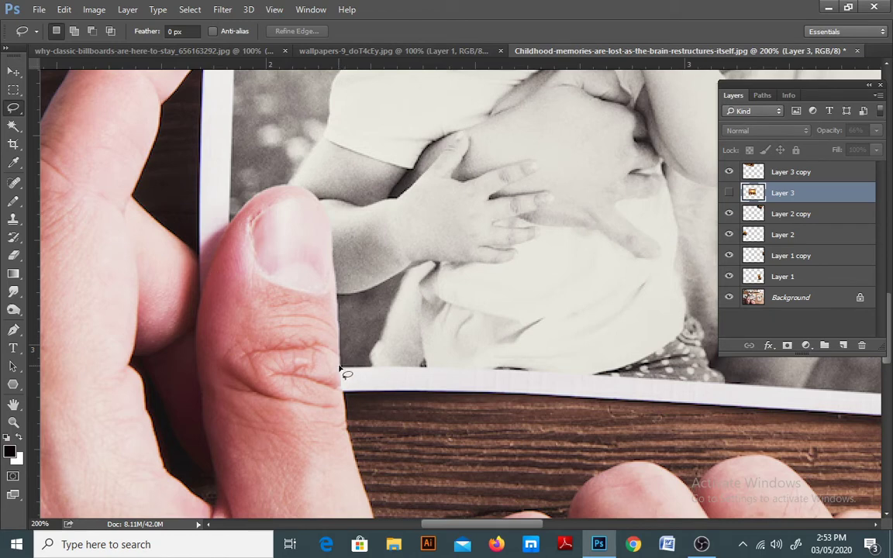
drag(343, 374, 331, 234)
drag(274, 188, 232, 222)
drag(214, 261, 205, 279)
mouse_move(200, 318)
mouse_down()
mouse_move(196, 415)
mouse_move(226, 464)
mouse_move(327, 467)
mouse_up()
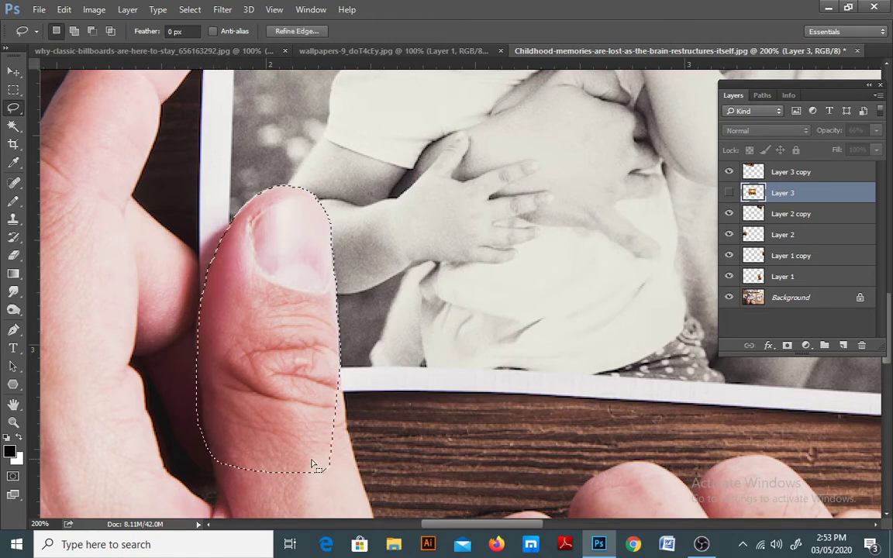
key(shift)
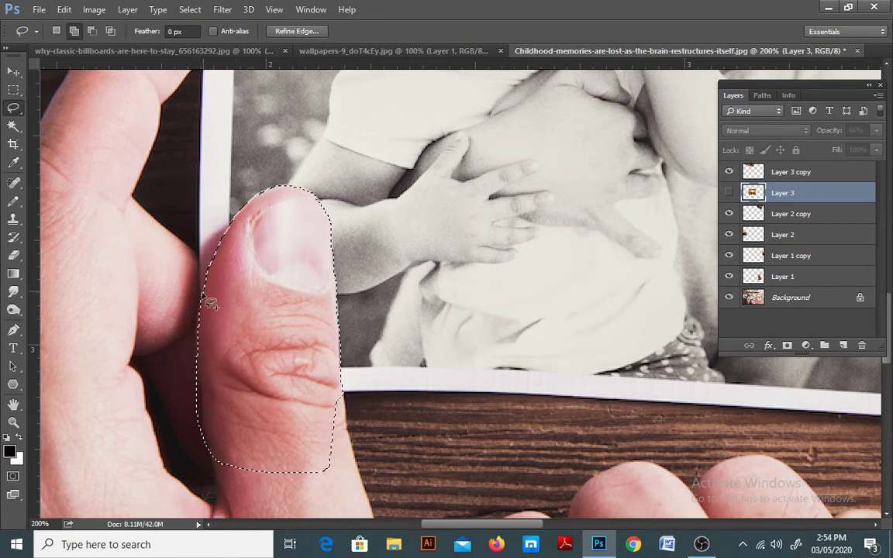
mouse_move(200, 313)
mouse_down()
mouse_move(199, 390)
mouse_move(205, 374)
mouse_up()
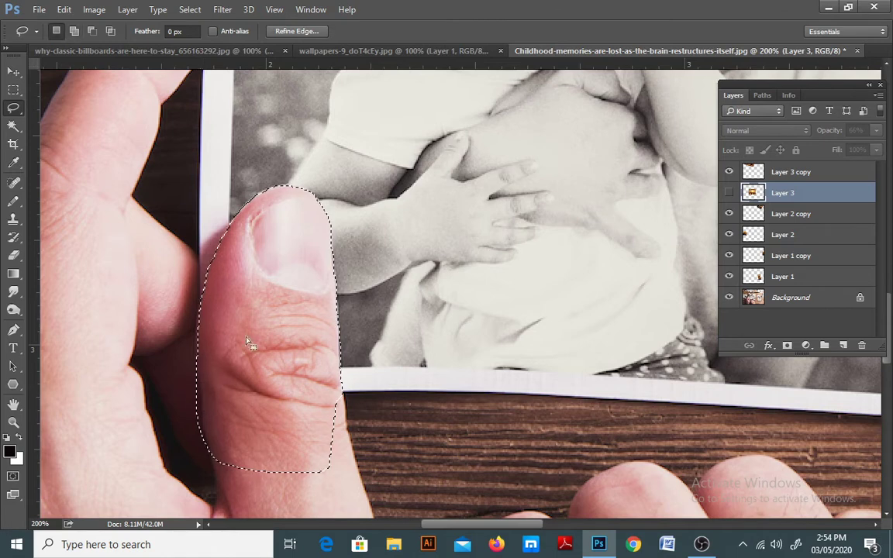
Show Layer 3 with the FAMILY photo again and make it the active layer, keeping the thumb selection
click(728, 192)
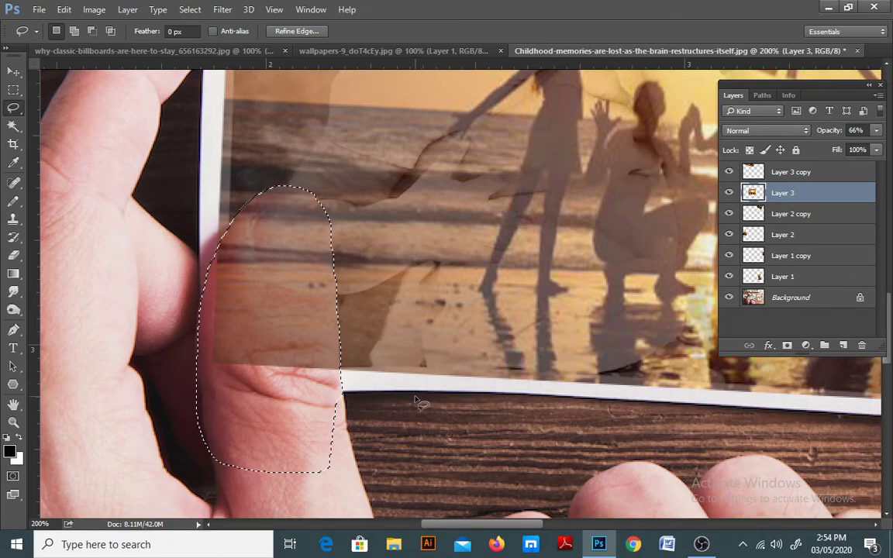
click(729, 192)
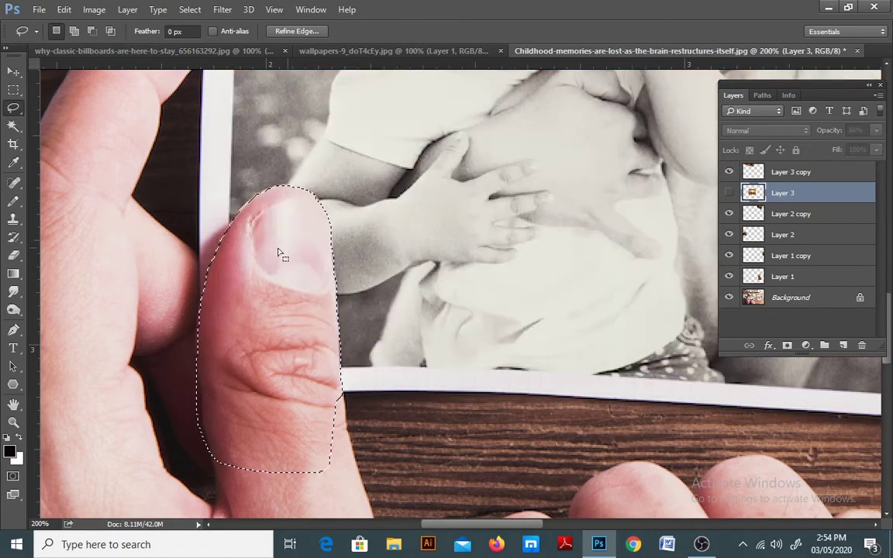
click(777, 301)
click(729, 192)
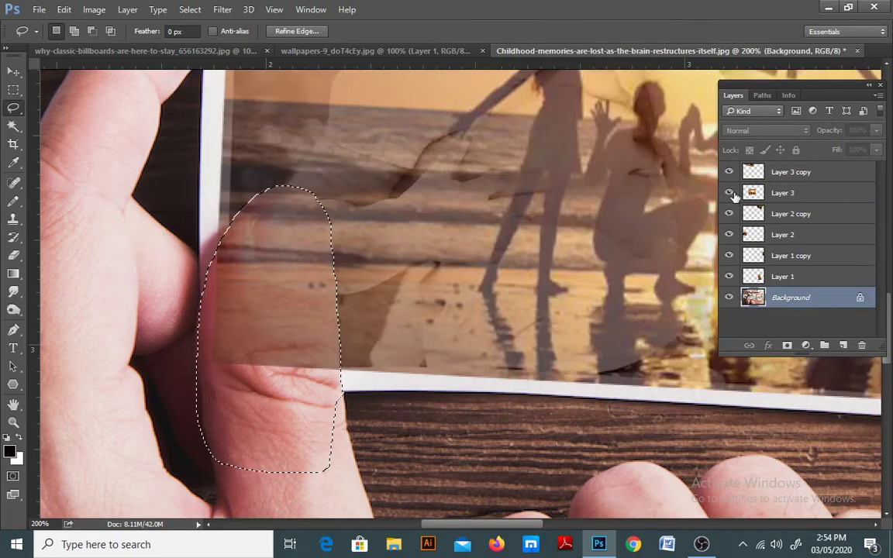
click(795, 197)
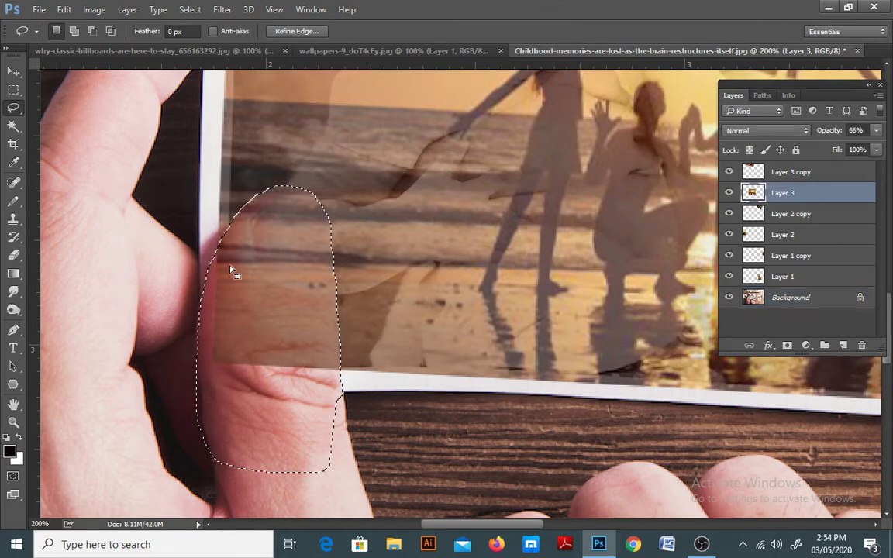
Delete the selected thumb area from the FAMILY photo on Layer 3 and restore the layer's opacity to 100%
key(Delete)
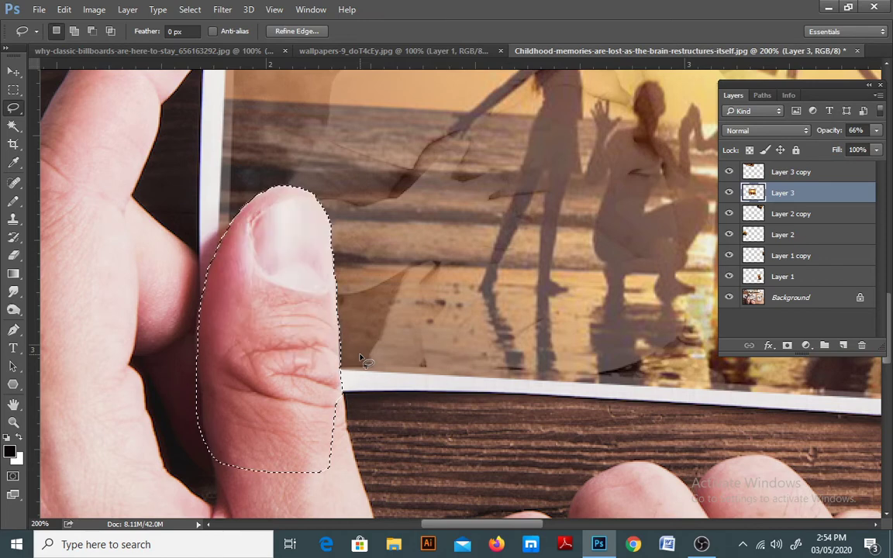
click(875, 130)
mouse_move(870, 153)
mouse_down()
mouse_move(861, 148)
mouse_move(881, 149)
mouse_up()
key(ctrl+minus)
key(ctrl+minus)
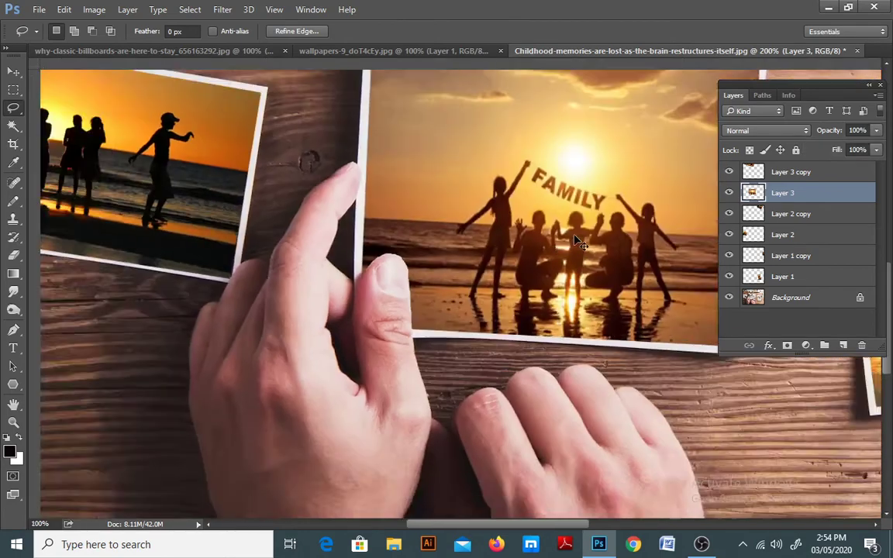
key(ctrl+minus)
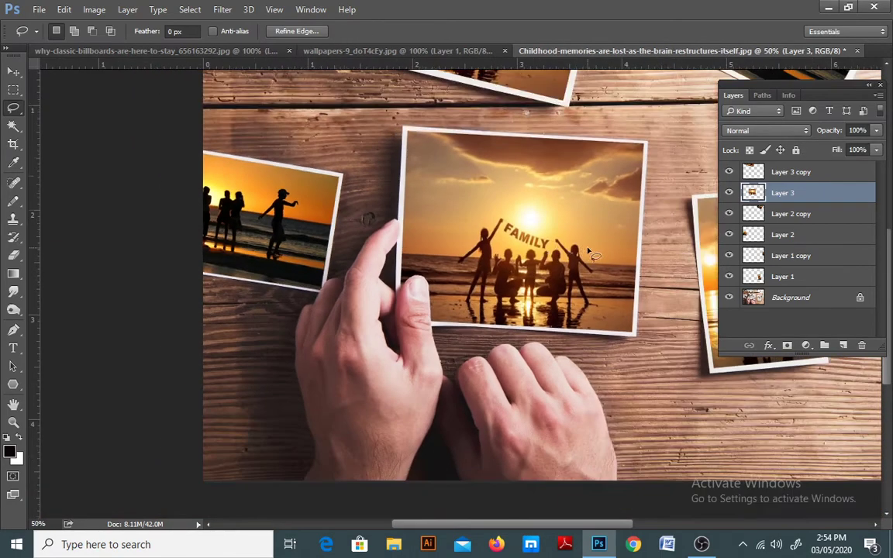
key(ctrl+minus)
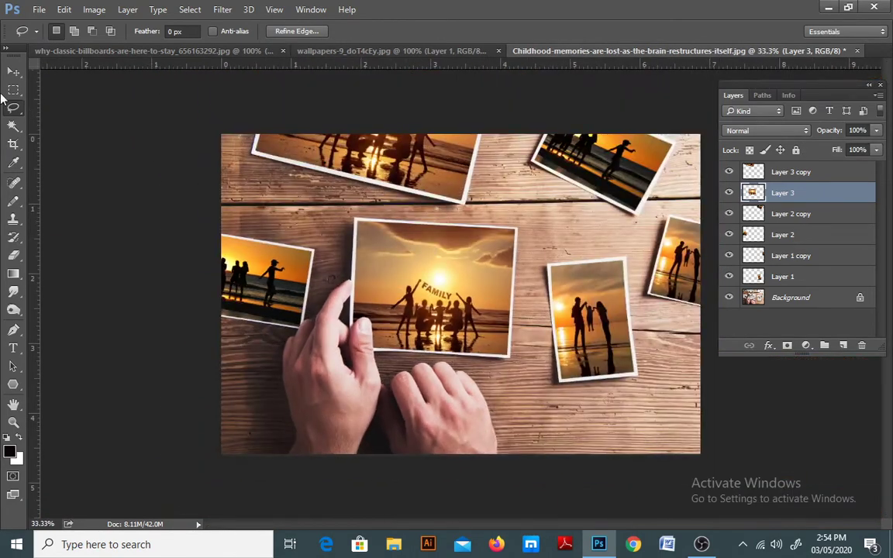
click(13, 90)
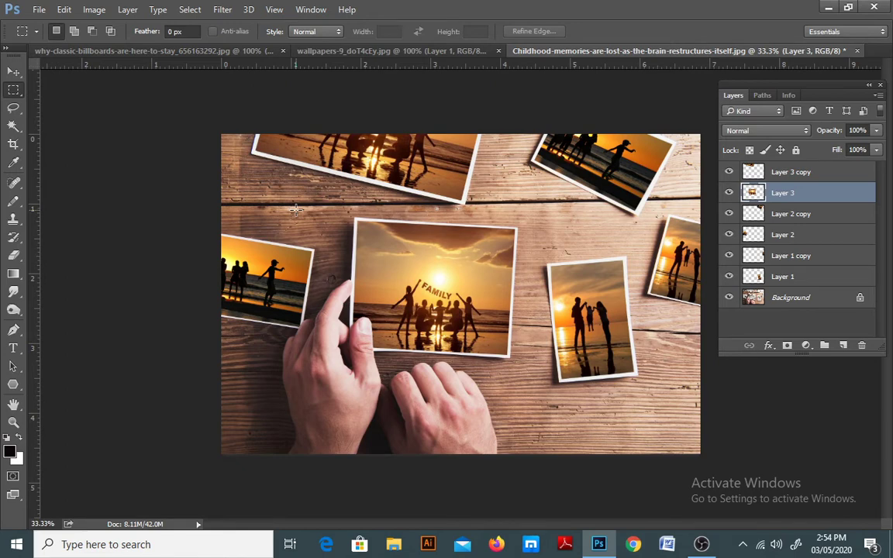
click(731, 193)
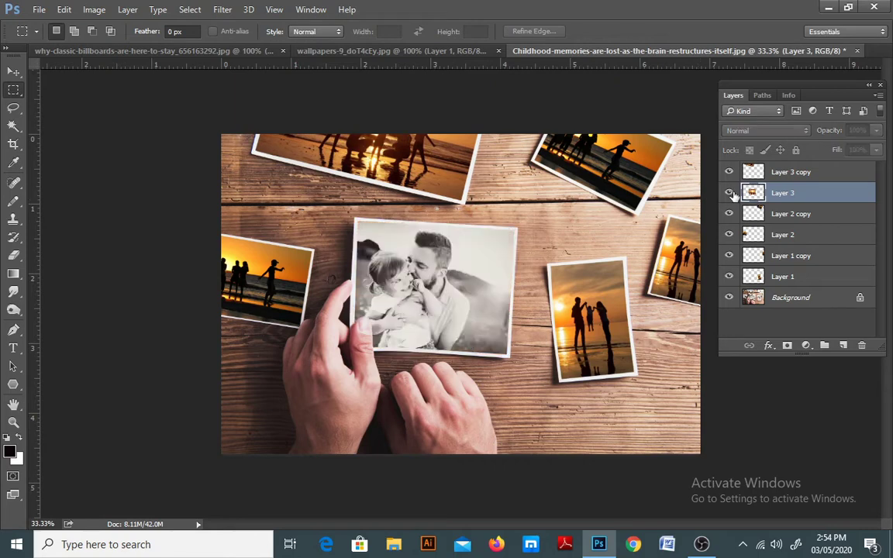
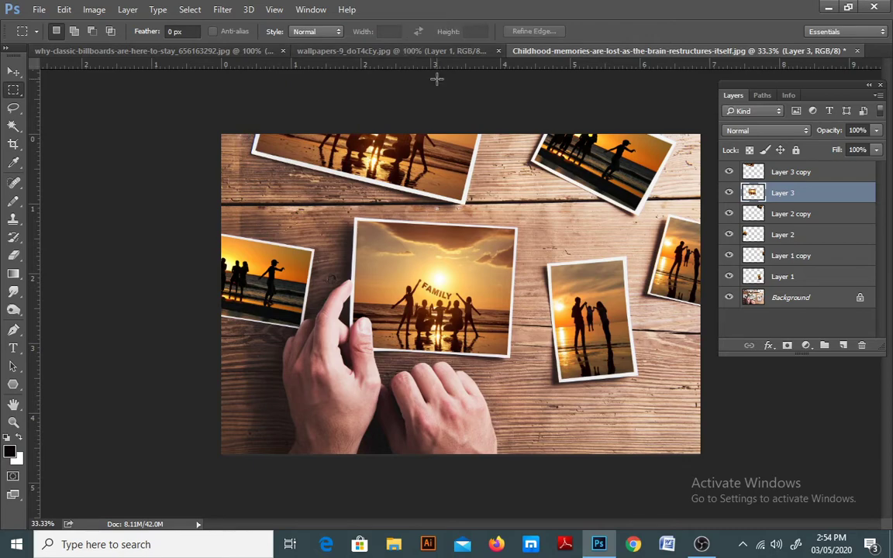
Open the family wall-frame image 467f73d2-3829-4efa-b146-fb80990a21f4 from the transform folder and view the frames at 100%
click(34, 11)
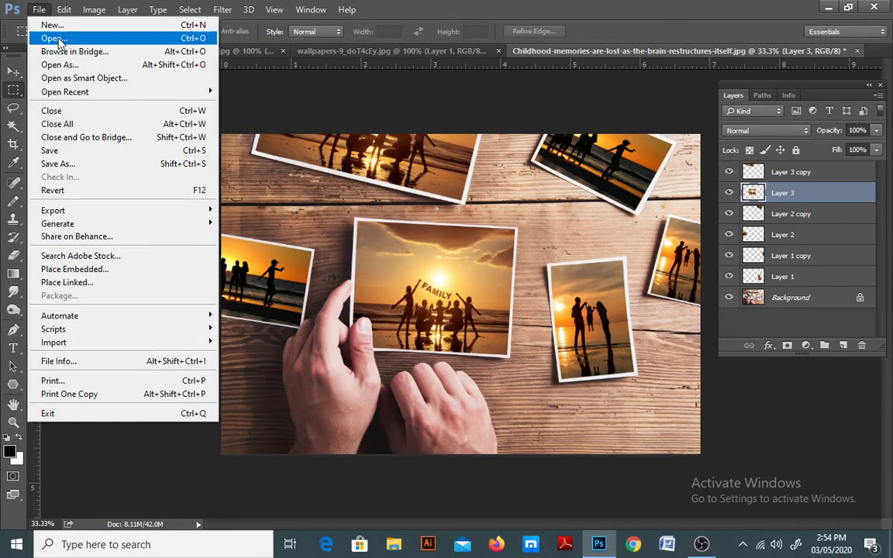
click(44, 38)
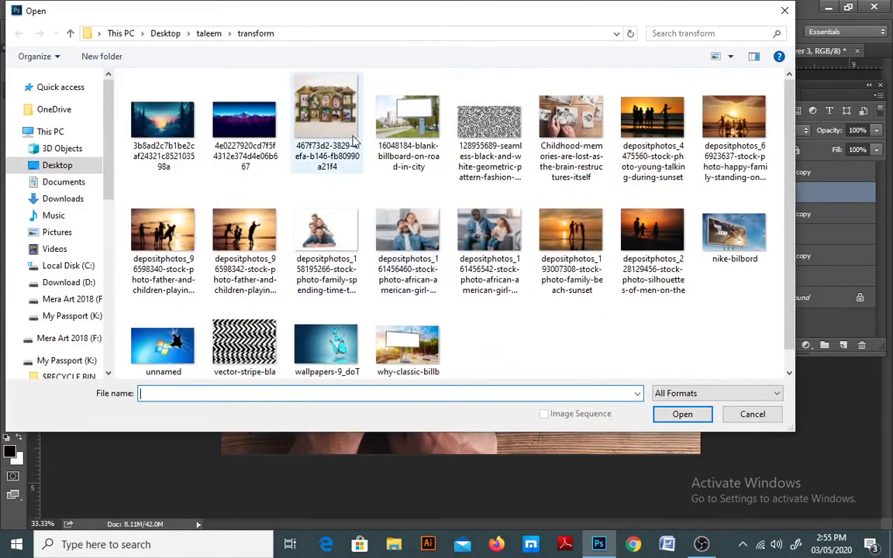
click(346, 169)
click(682, 420)
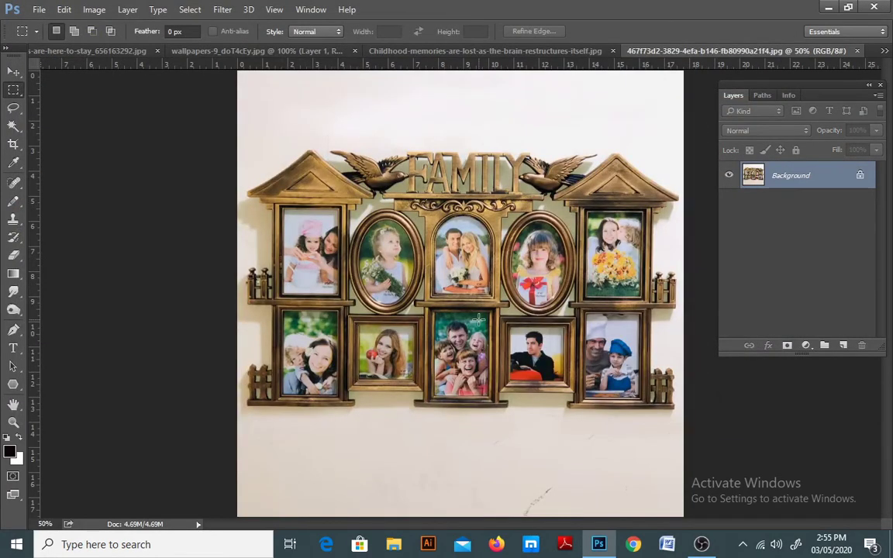
key(z)
click(402, 289)
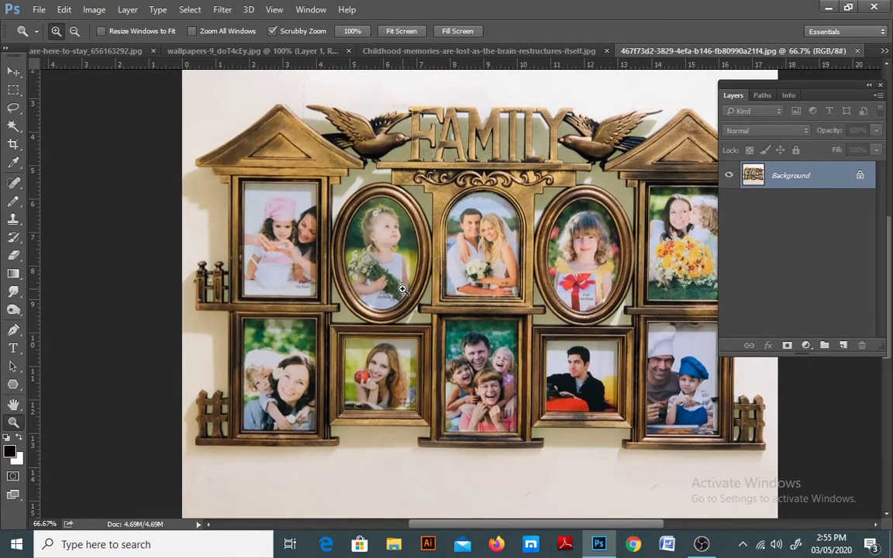
click(352, 310)
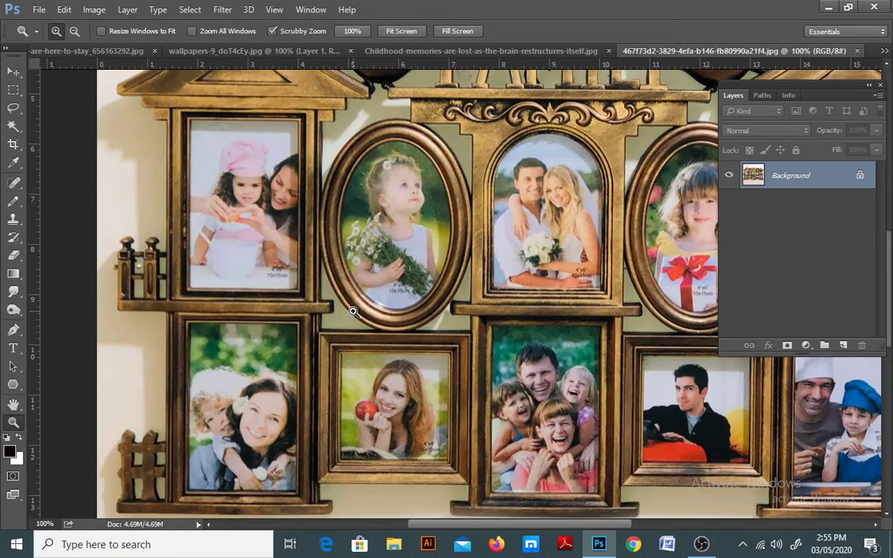
Save the Childhood-memories composite as a layered TIFF with LZW compression under its existing name and close the document
click(383, 50)
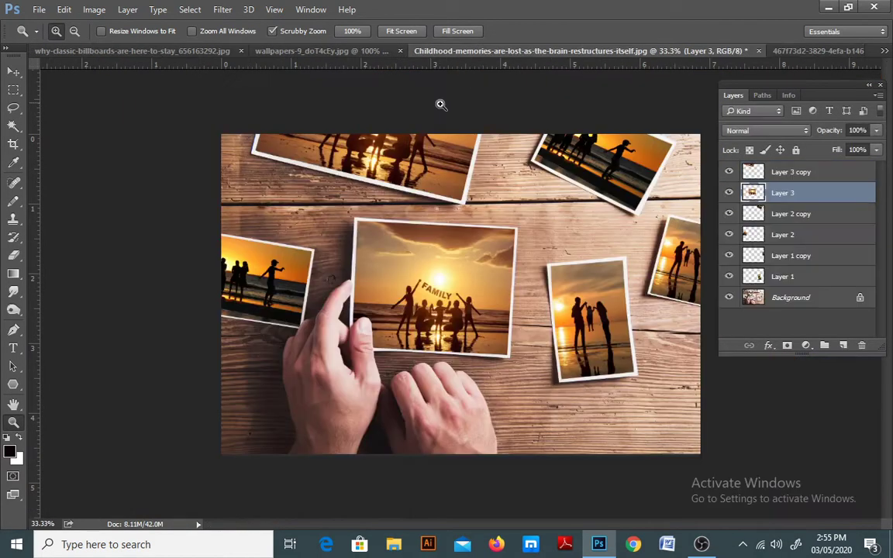
key(ctrl+shift+s)
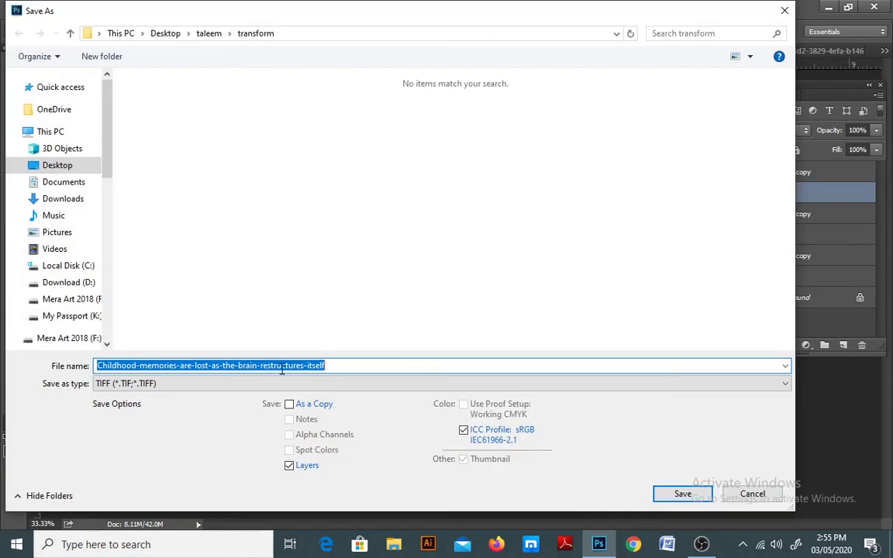
click(203, 367)
click(681, 494)
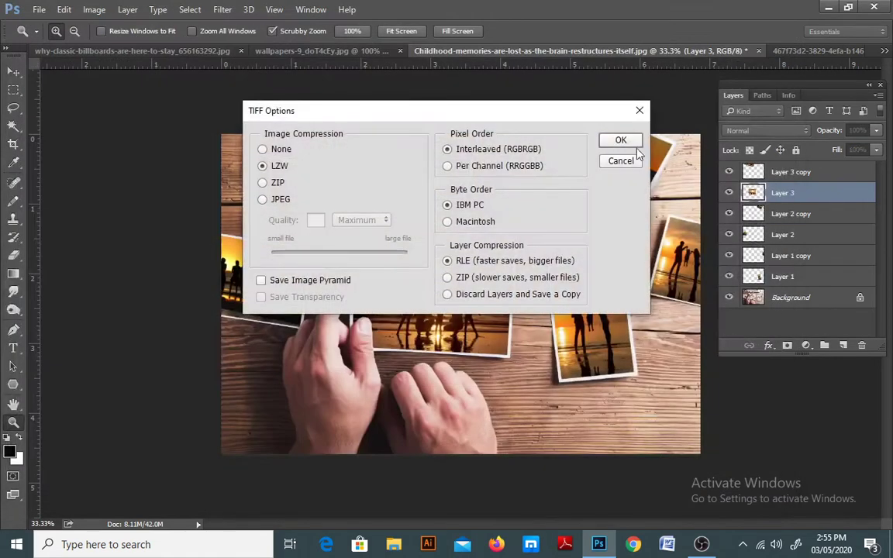
click(630, 146)
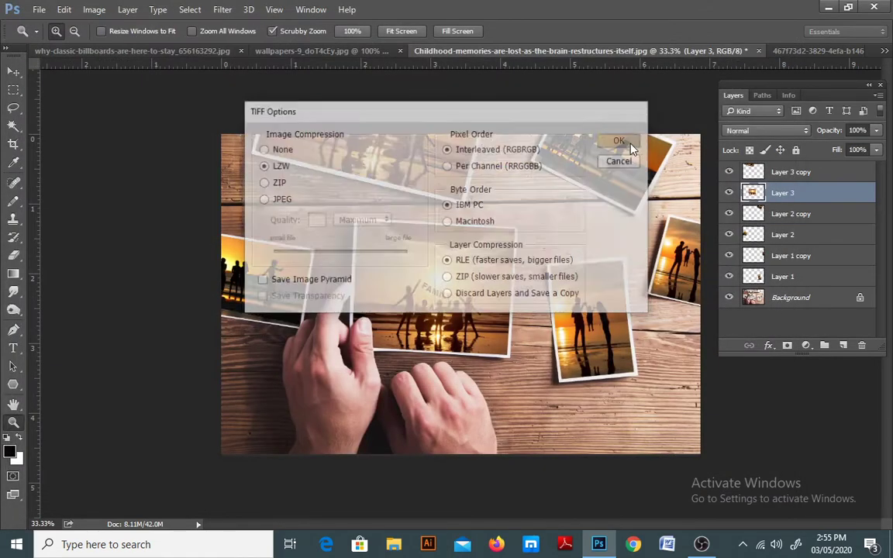
click(752, 51)
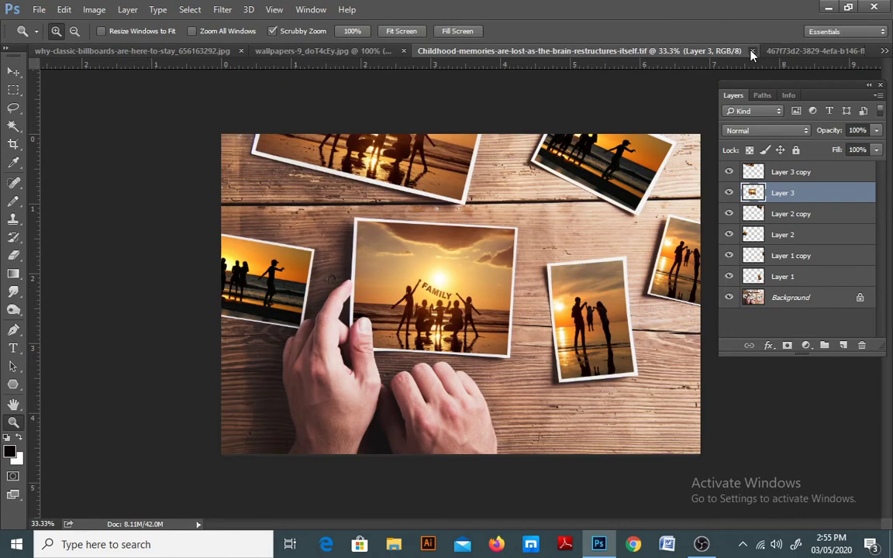
Close the wallpapers-9 and why-classic-billboards documents without saving them
click(380, 51)
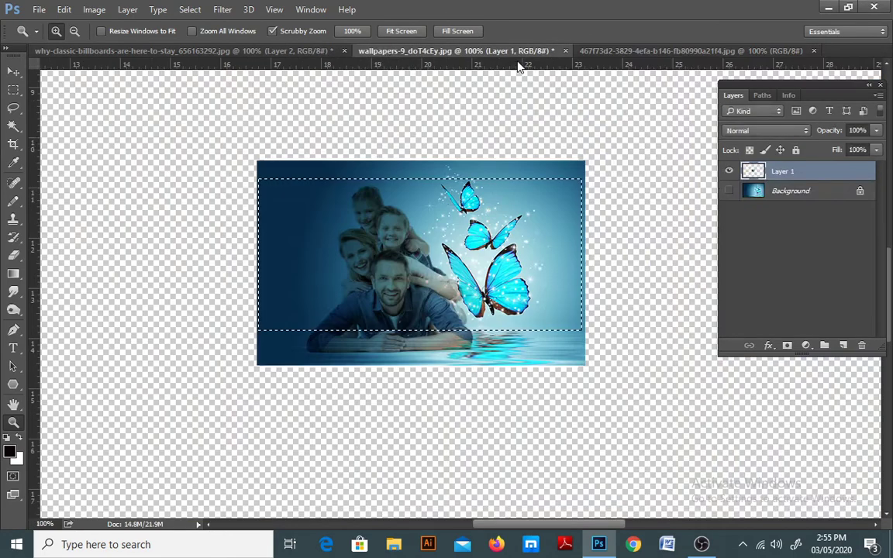
click(565, 51)
click(449, 215)
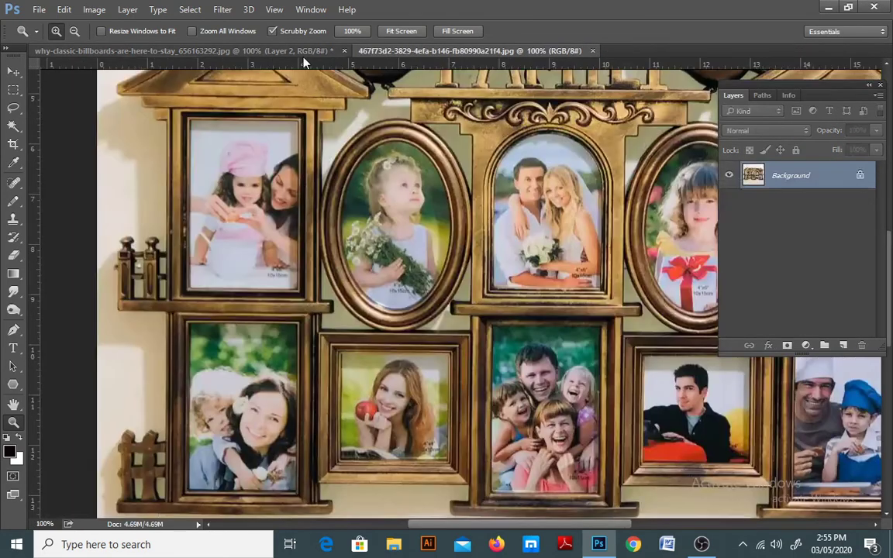
click(273, 51)
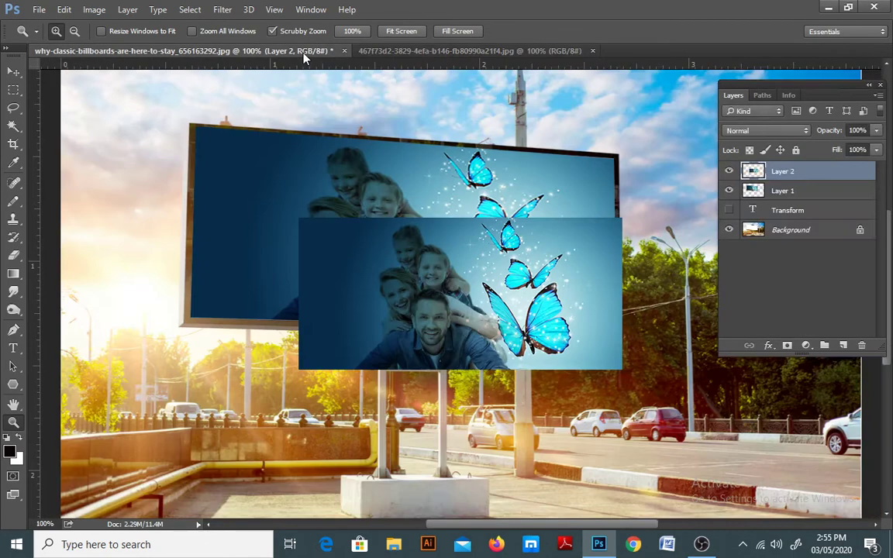
click(344, 51)
click(447, 214)
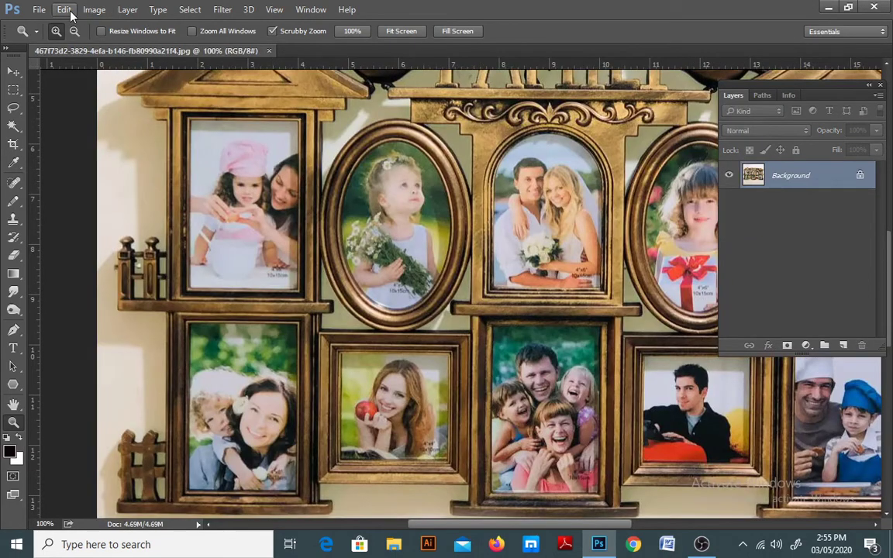
Open depositphotos_161456460-stock-photo-african-american-girl-with-father and vector-stripe-black-and-white-pattern together from the transform folder
click(39, 9)
click(57, 38)
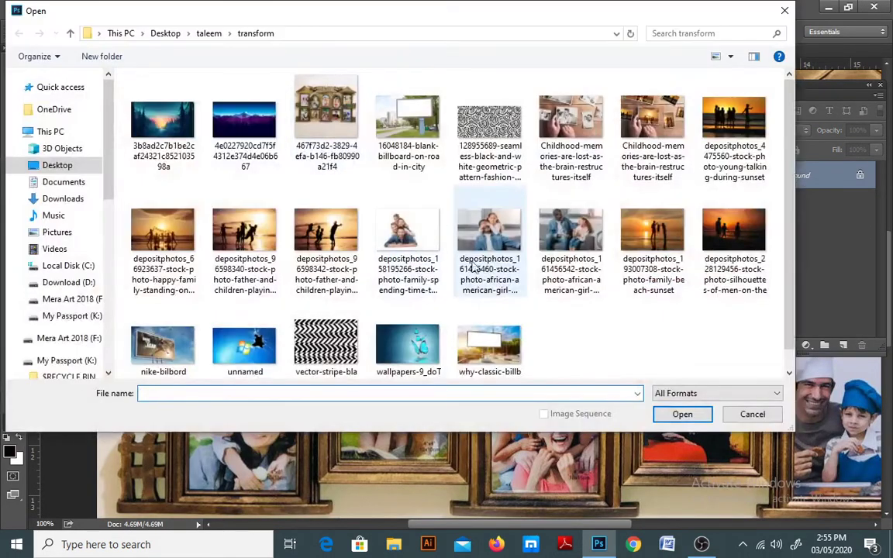
click(489, 246)
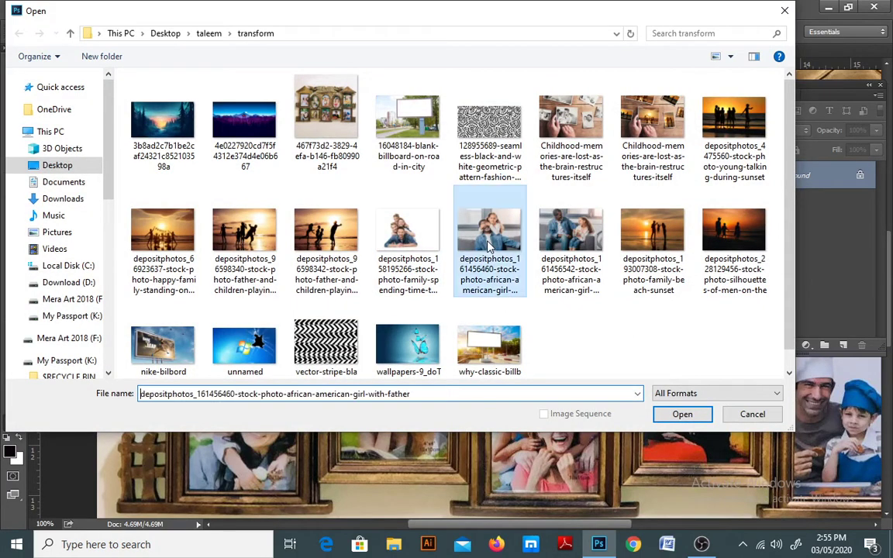
ctrl+click(327, 352)
click(680, 413)
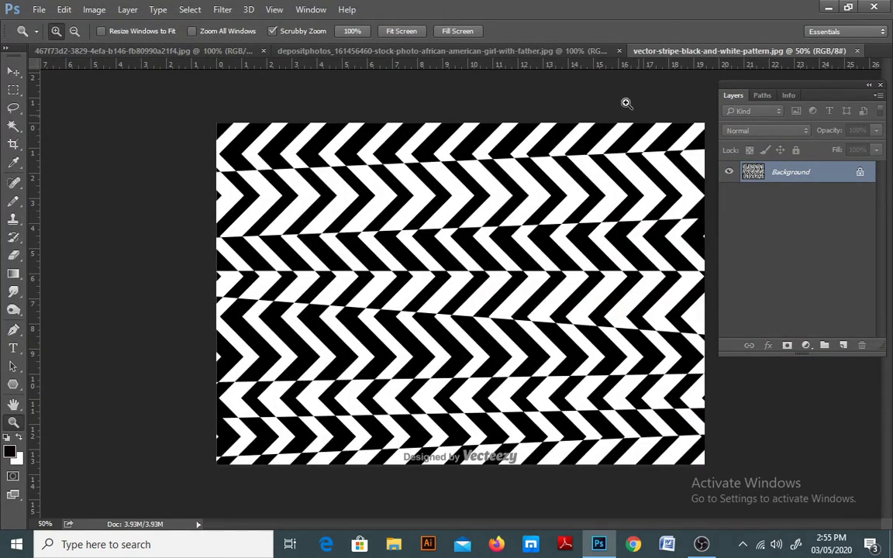
Copy the whole photo of the girl with her father and paste it into the black-and-white stripe pattern document
click(558, 51)
key(ctrl+a)
key(ctrl+c)
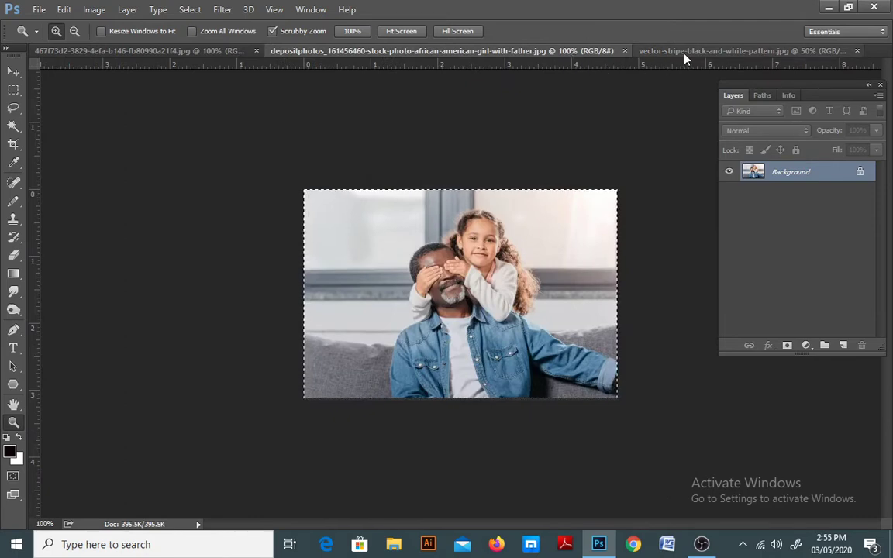
click(682, 51)
key(ctrl+v)
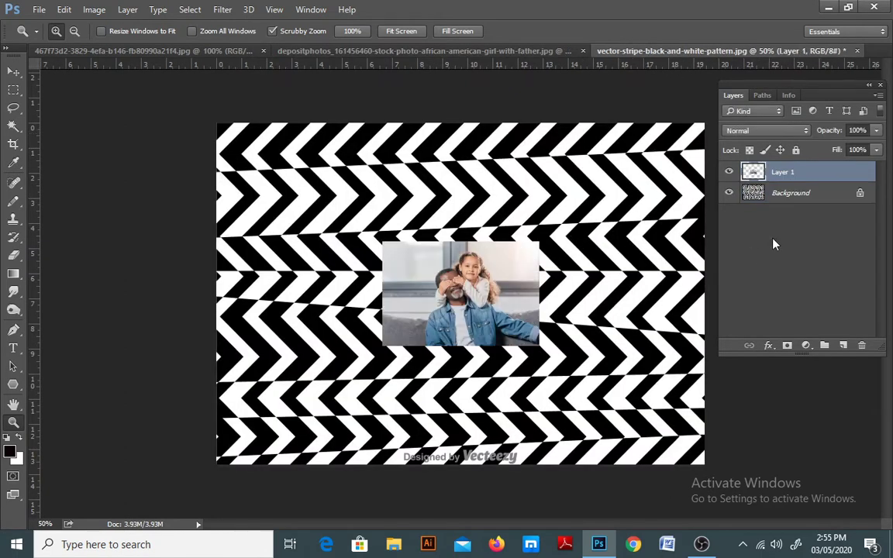
Free Transform the pasted photo proportionally from its centre to about 270% and apply the transform
key(ctrl+t)
drag(538, 243, 673, 153)
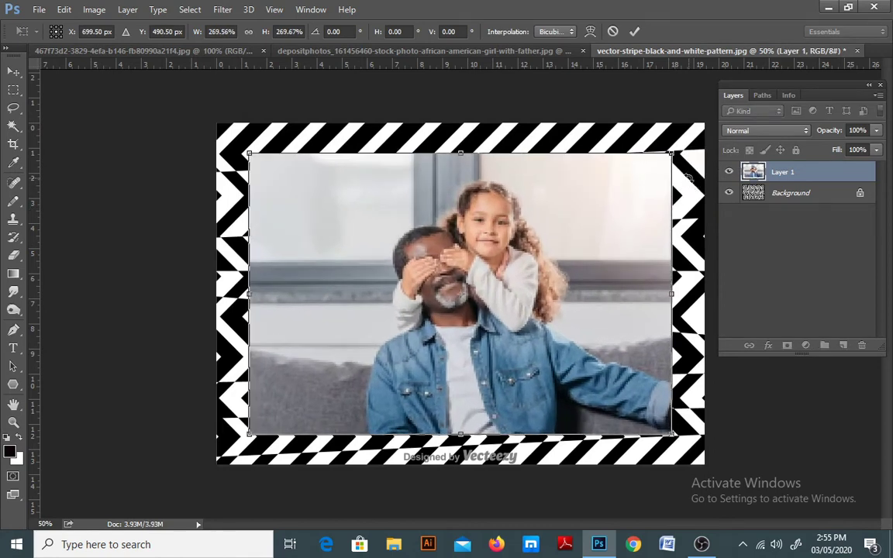
key(Return)
key(z)
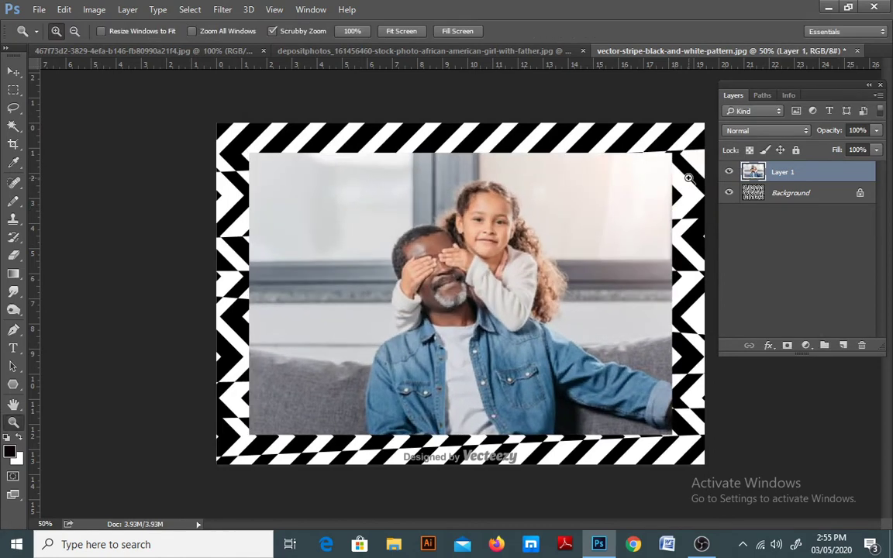
Try the Multiply blend mode on Layer 1 over the stripe pattern
click(769, 133)
click(770, 136)
key(Down)
key(Down)
key(Down)
key(Up)
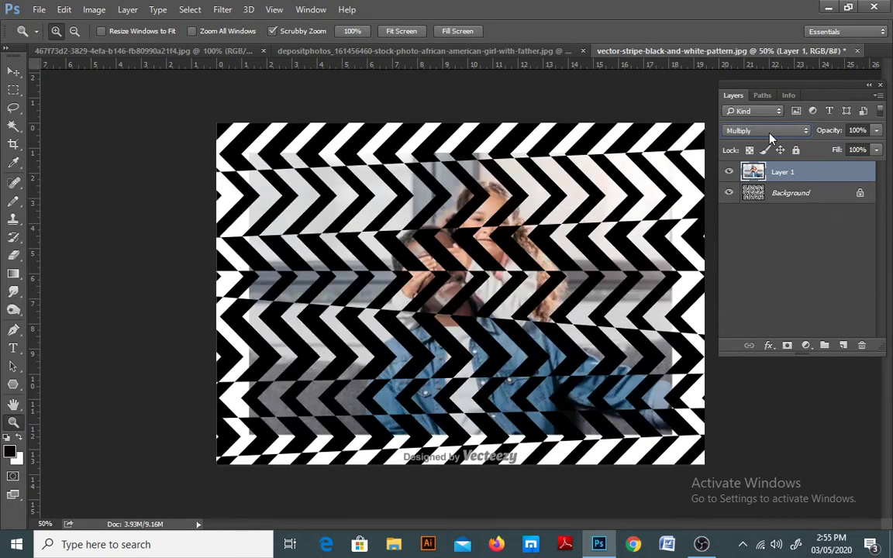
click(500, 287)
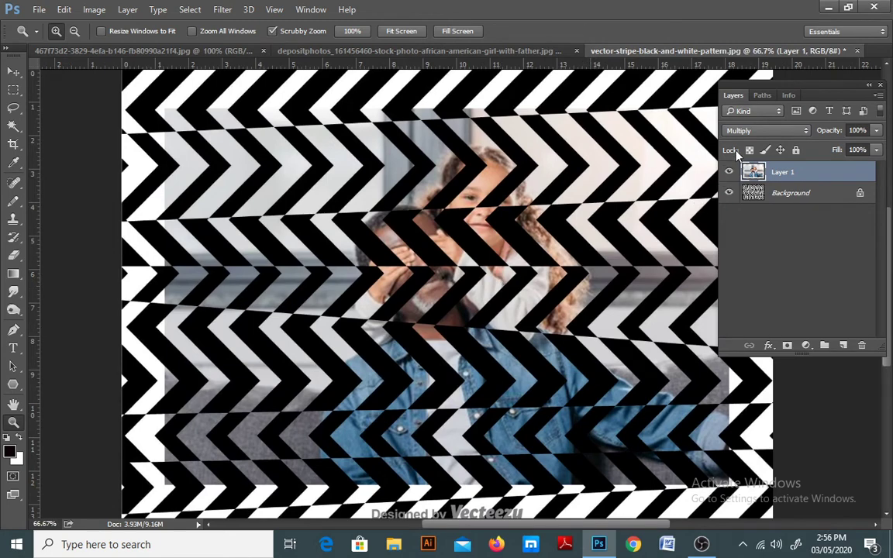
Set Layer 1's blend mode to Darker Color and merge the photo down into the stripe pattern's Background
click(763, 130)
click(747, 185)
key(Down)
key(Up)
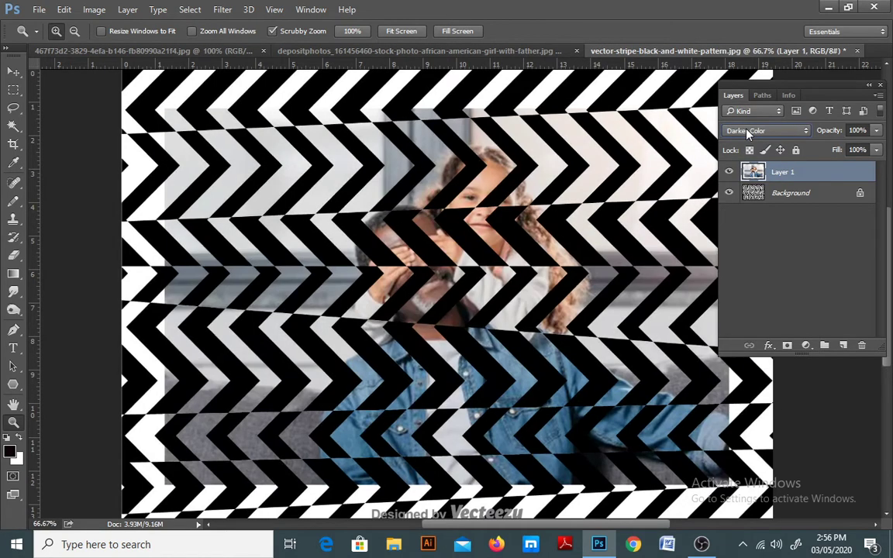
key(Down)
key(Down)
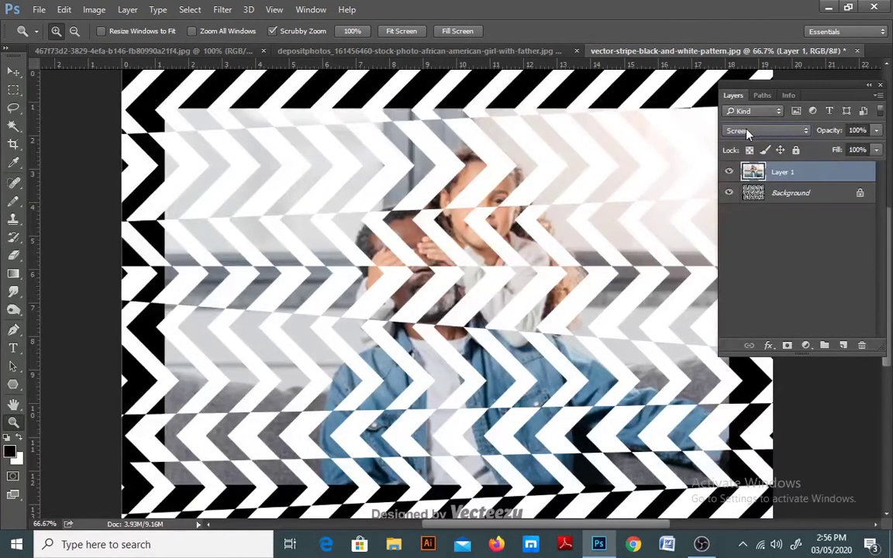
key(Up)
key(Up)
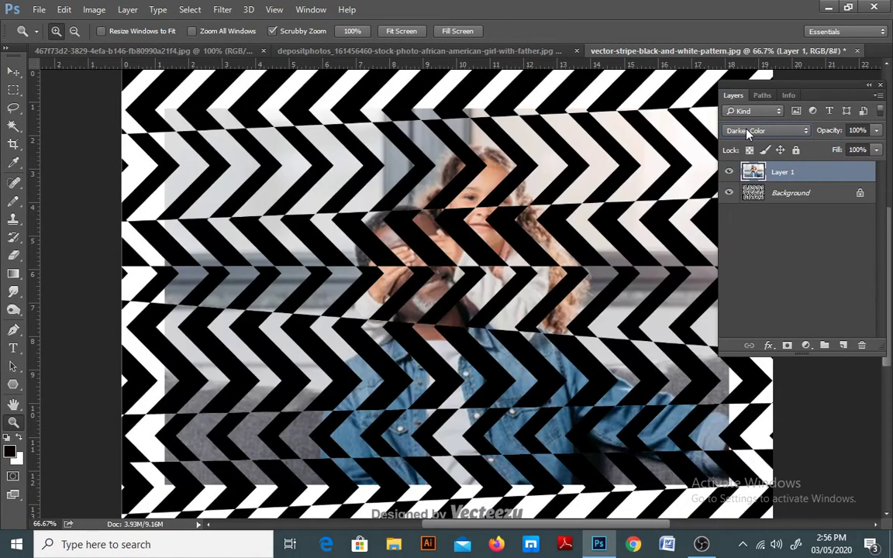
alt+click(525, 252)
key(ctrl+e)
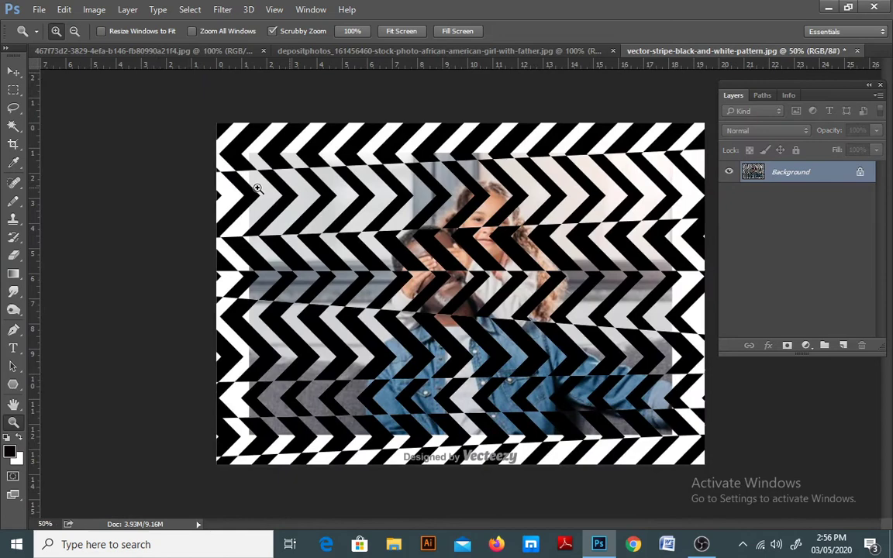
Copy a rectangular section around the father and girl from the striped image and paste it into the family wall-frame document
click(13, 90)
click(204, 51)
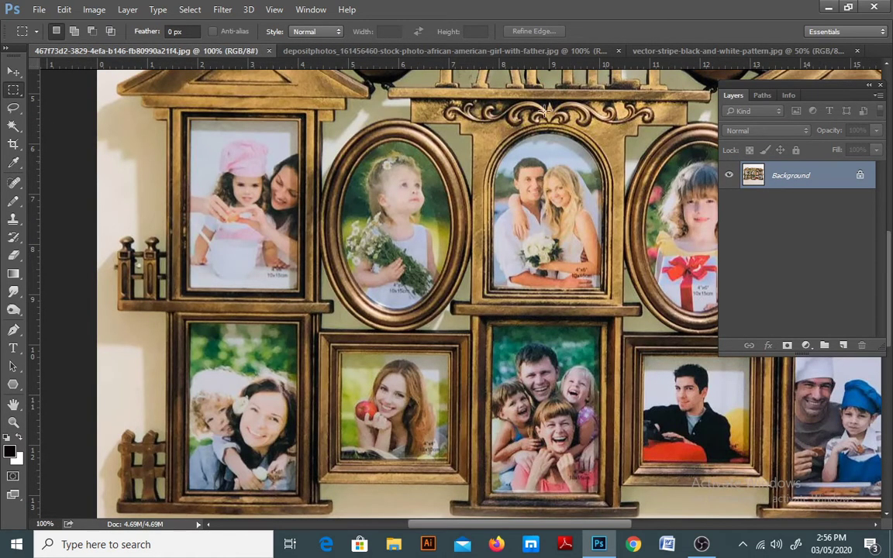
click(679, 50)
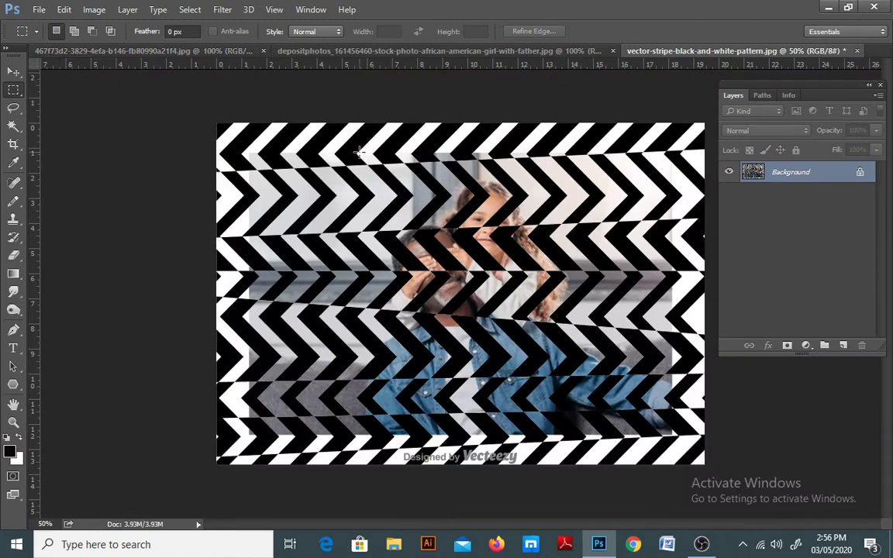
drag(359, 152, 569, 437)
click(143, 51)
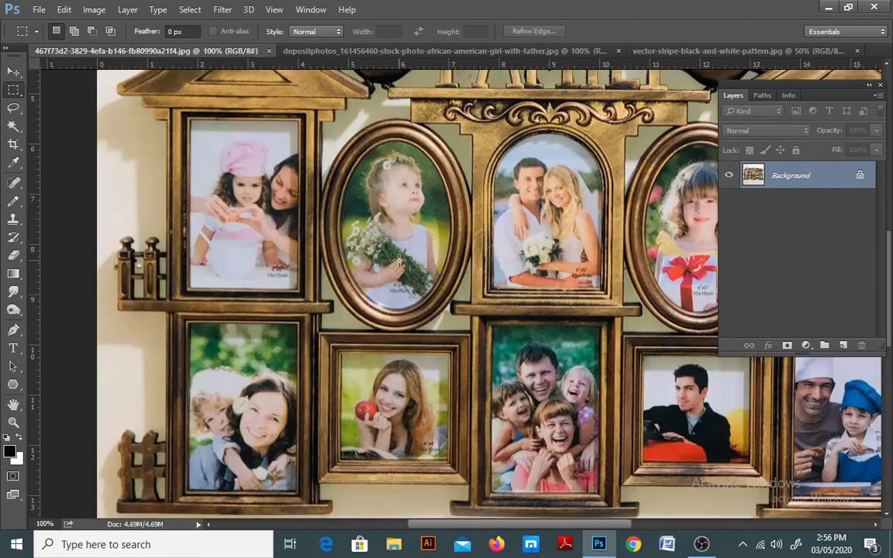
key(ctrl+v)
Free Transform the pasted striped photo proportionally to about 31% and place it over the upper-left picture of the family frame
key(z)
alt+click(426, 266)
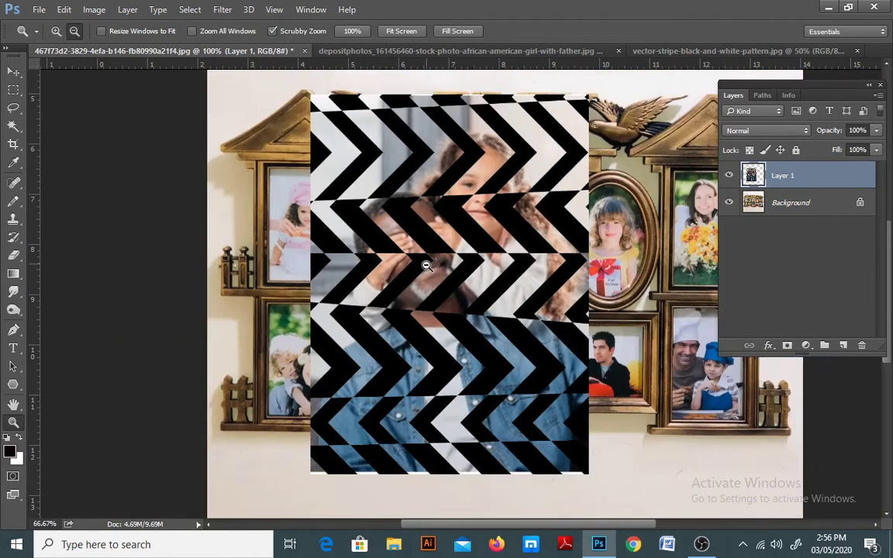
key(ctrl+t)
drag(591, 91, 521, 183)
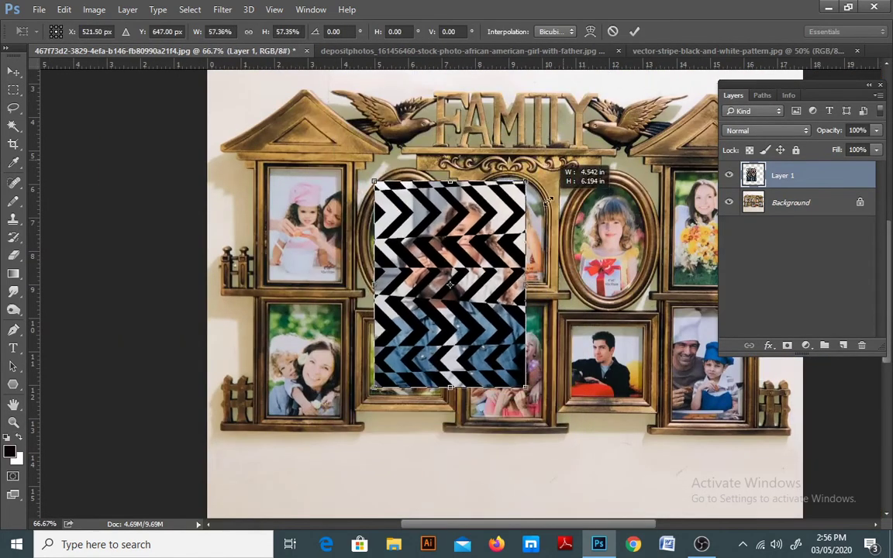
drag(485, 235, 376, 223)
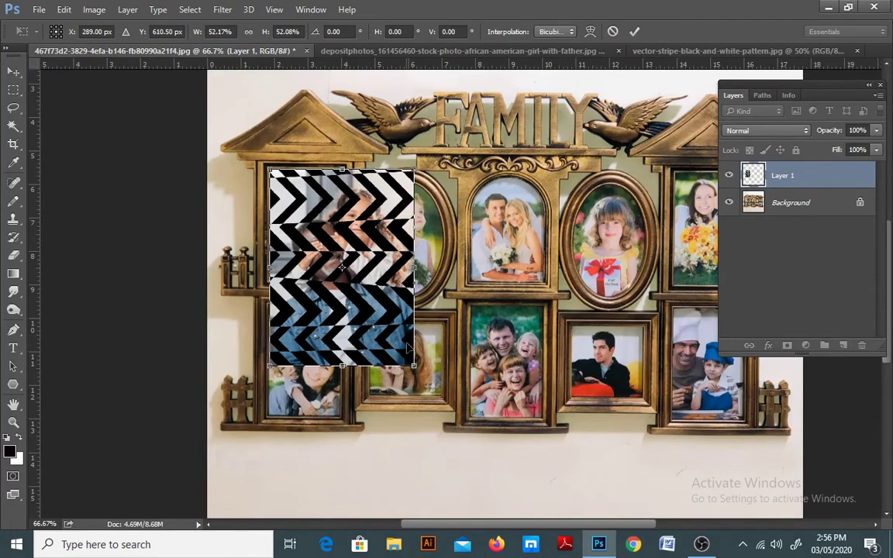
drag(413, 365, 344, 291)
Refine the striped photo's scale to about 29.6%, matching the height of the frame opening, and apply the transform
key(ctrl+plus)
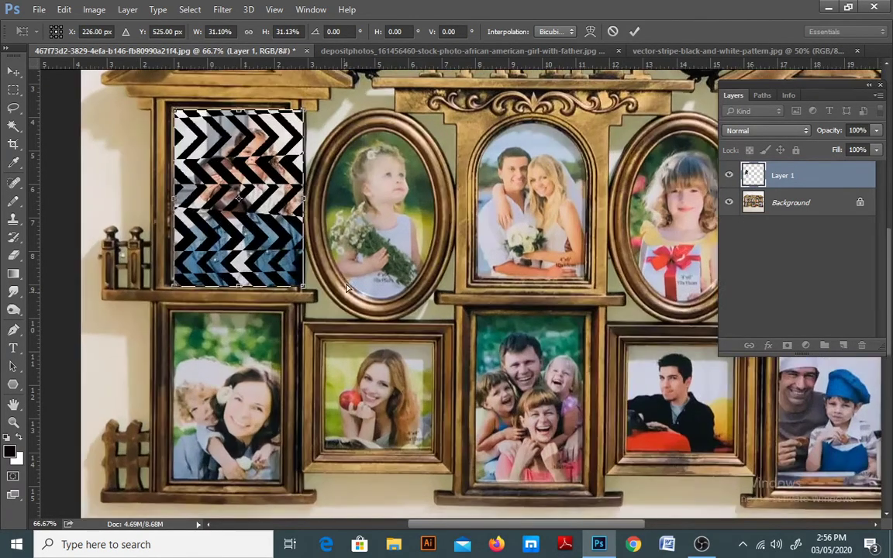
key(ctrl+plus)
drag(290, 240, 688, 375)
drag(547, 431, 514, 375)
drag(474, 305, 475, 371)
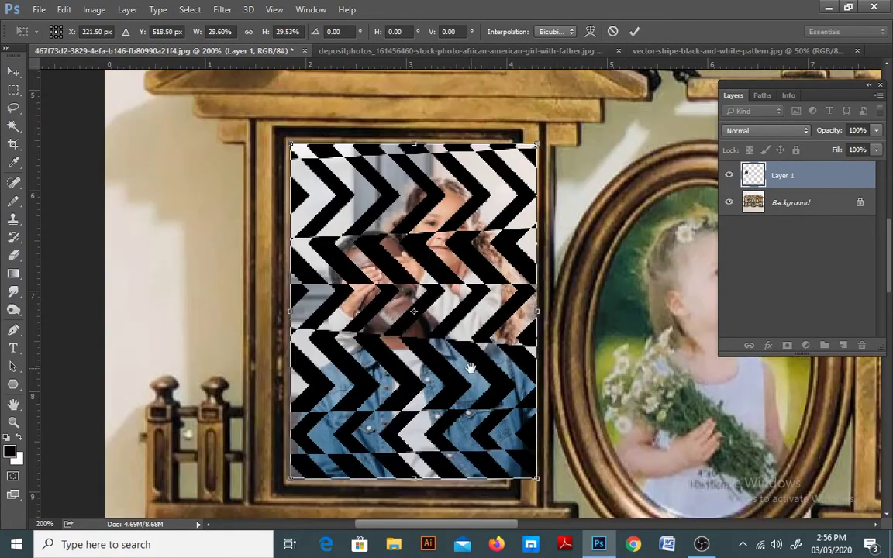
key(m)
click(419, 213)
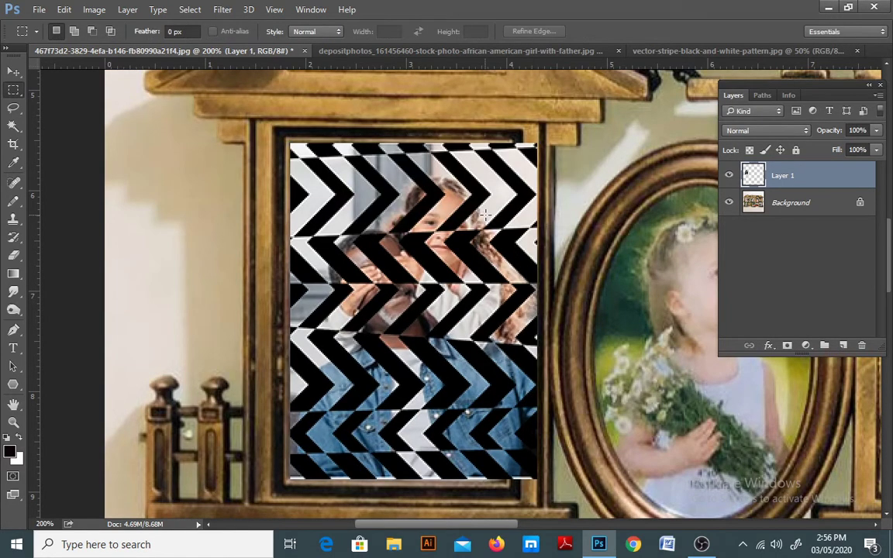
Free Transform Layer 1 once more to about 99.5% so its upper edge sits inside the frame opening
key(ctrl+t)
drag(537, 144, 538, 144)
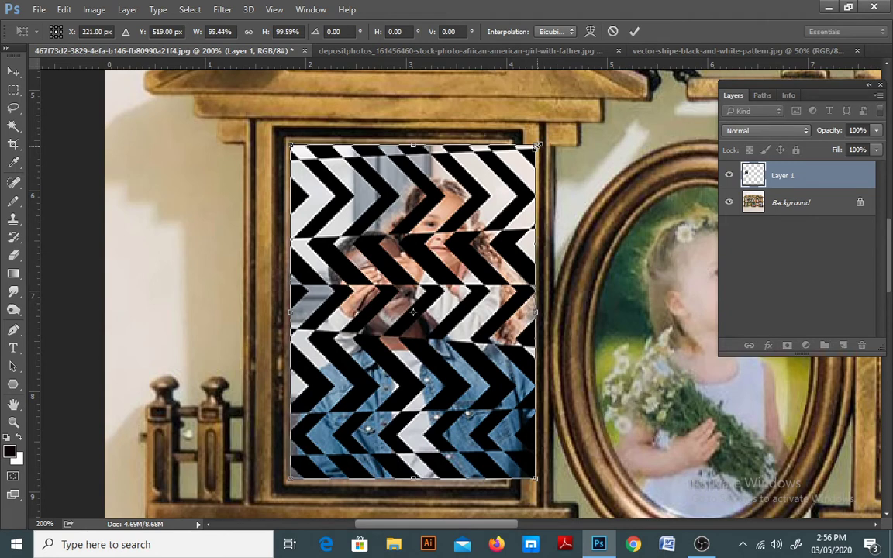
key(Return)
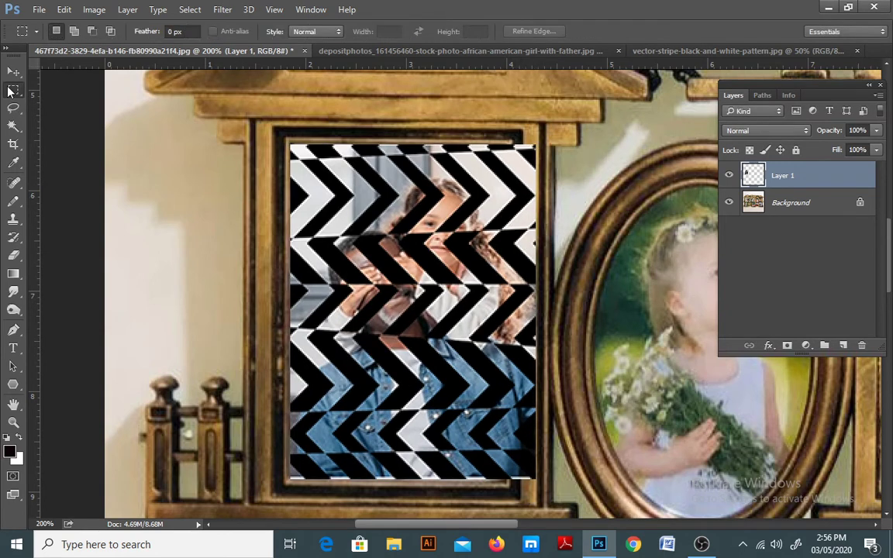
Select the strip of Layer 1 that overhangs the frame's right edge and delete it
drag(602, 116, 504, 486)
key(Delete)
key(z)
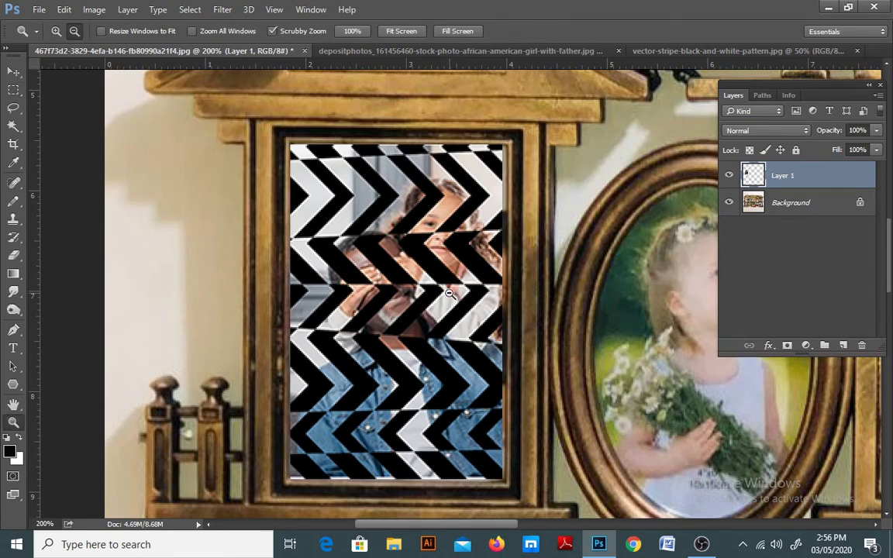
alt+click(450, 292)
alt+click(450, 292)
Open the depositphotos_161456542 photo of the father and girl sitting on the sofa and copy the whole image
key(ctrl+v)
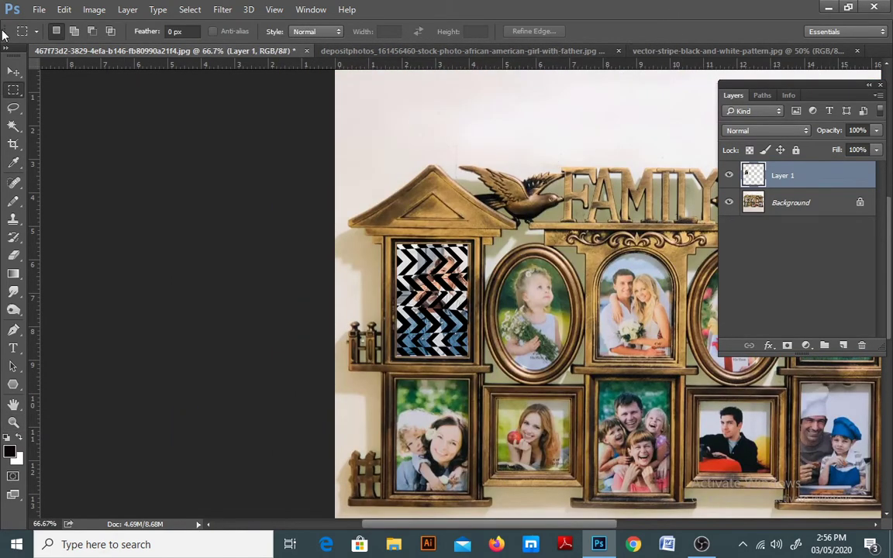
click(39, 9)
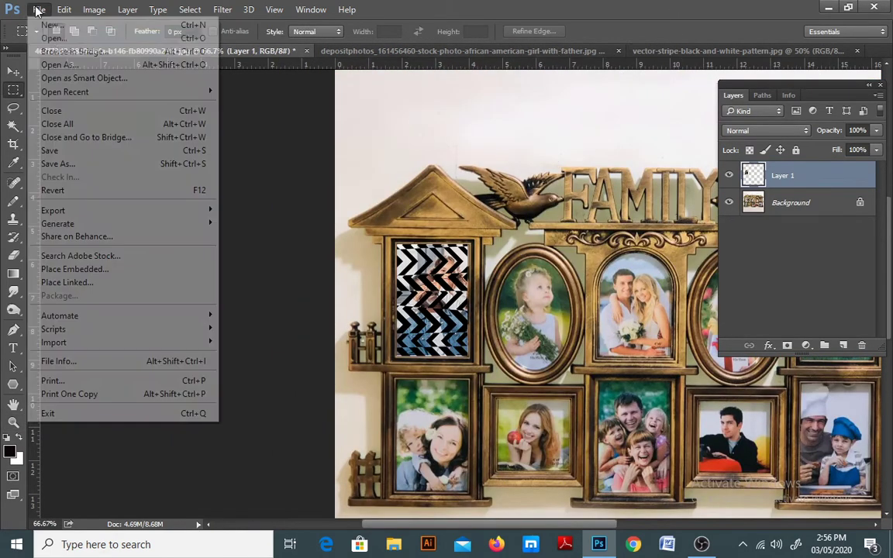
click(52, 40)
click(570, 240)
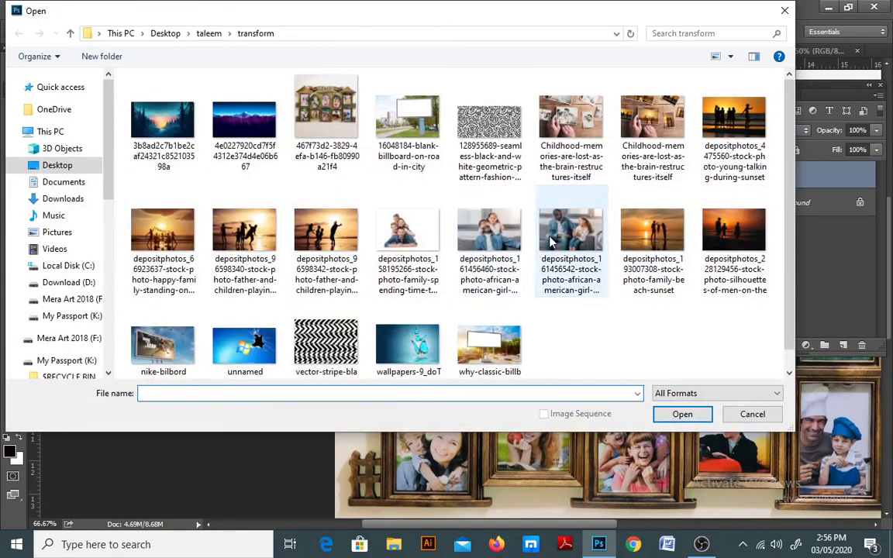
click(682, 413)
key(ctrl+a)
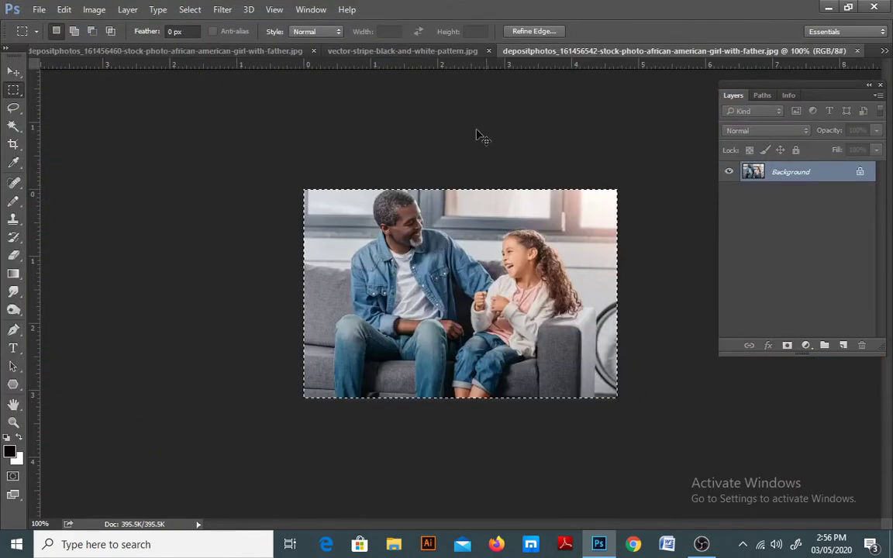
Close the vector-stripe-black-and-white-pattern document without saving its changes
click(224, 51)
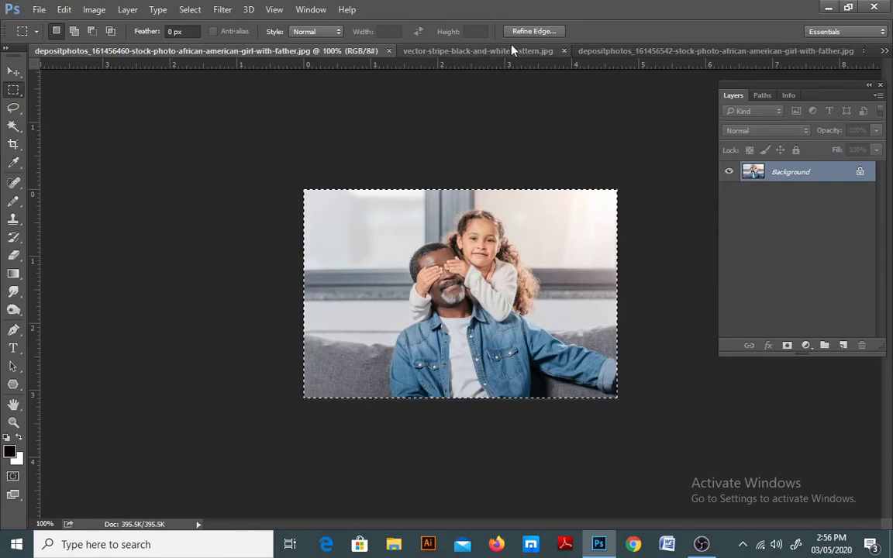
click(486, 51)
click(565, 50)
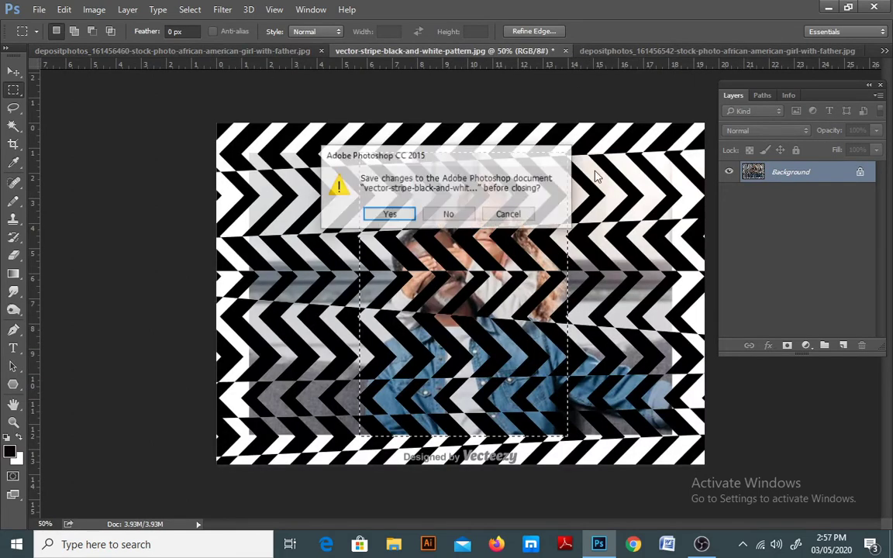
click(457, 219)
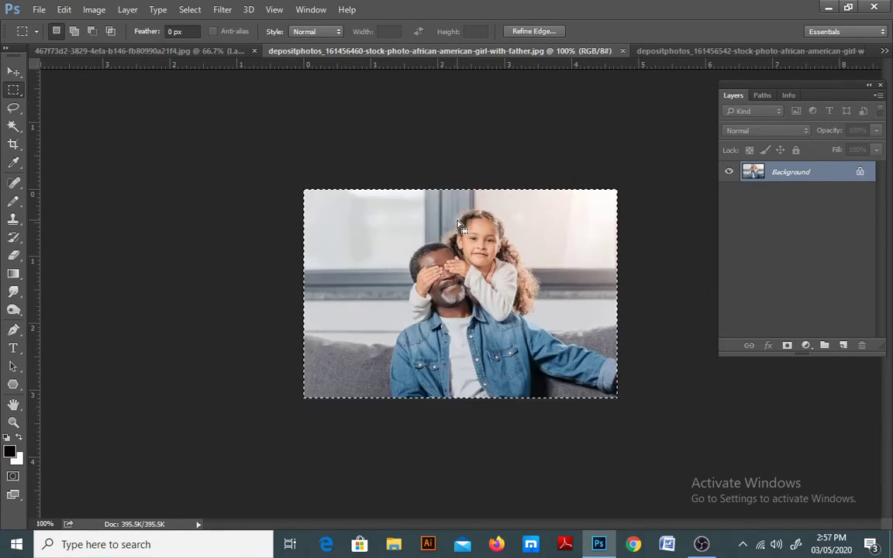
Paste the copied sofa photo into the family wall-frame document
click(217, 48)
key(z)
click(550, 416)
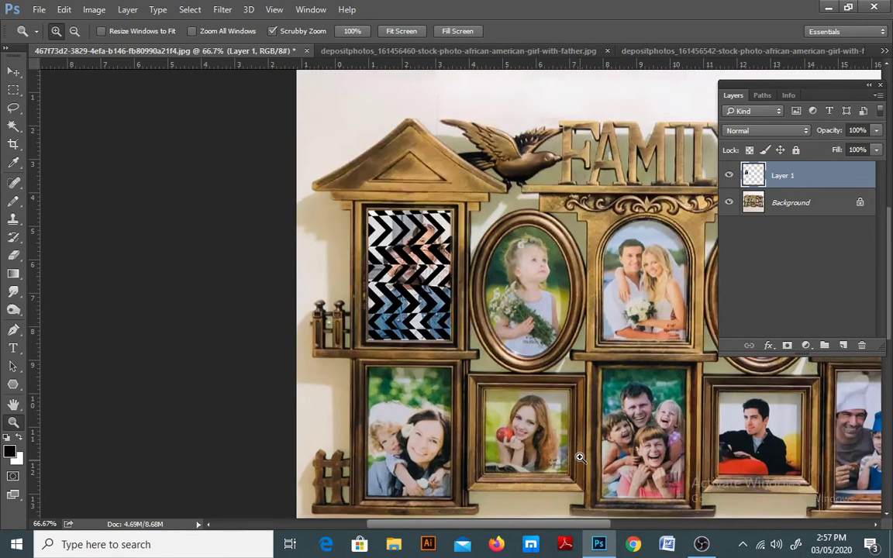
key(ctrl+v)
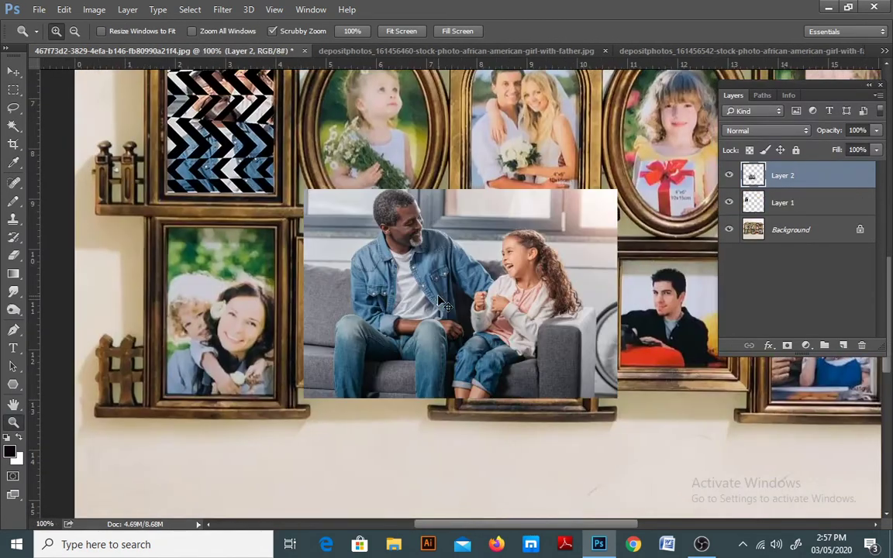
Free Transform the sofa photo proportionally to 52% over the small lower frame of the woman with the apple and apply it
key(ctrl+t)
drag(617, 190, 554, 231)
drag(505, 307, 423, 332)
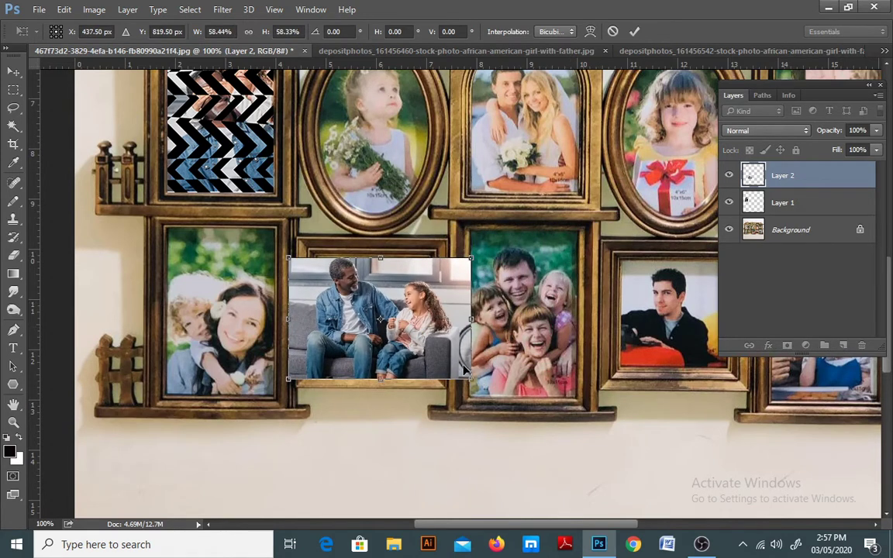
drag(469, 375, 451, 366)
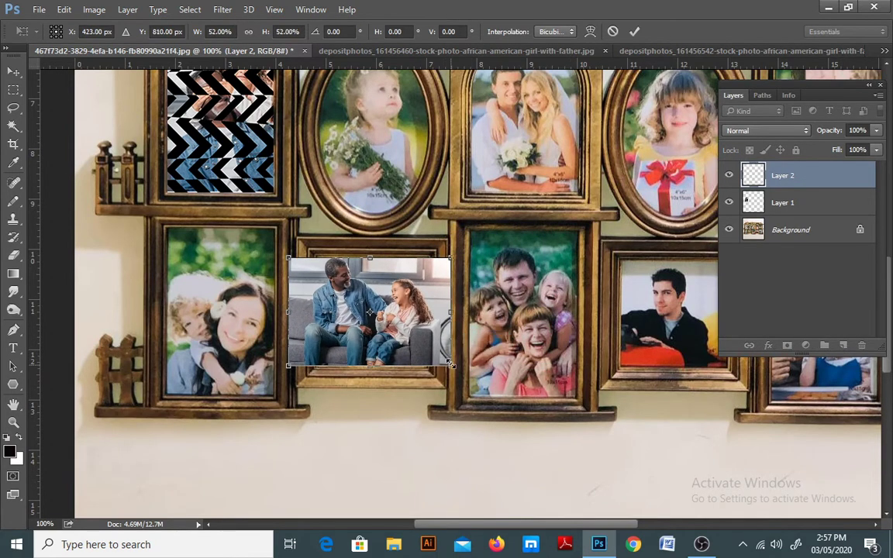
key(Return)
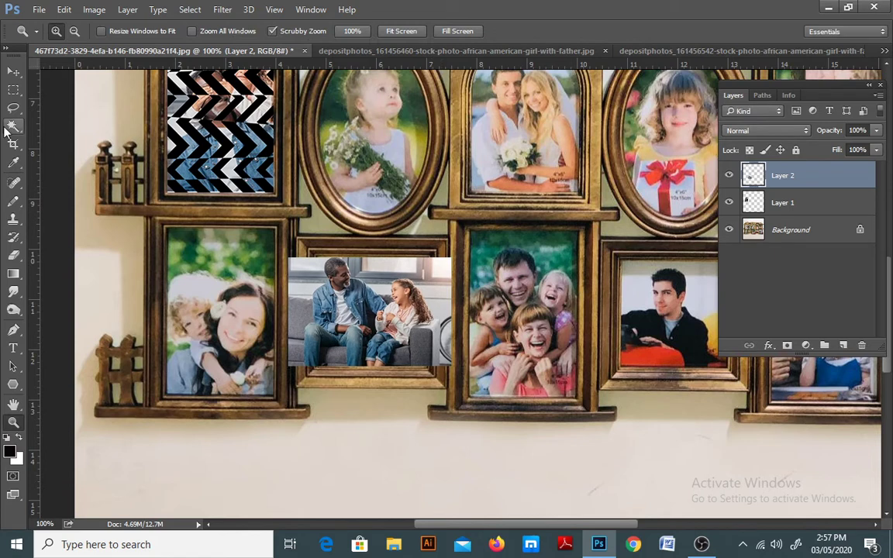
Lower Layer 2's opacity to 50% and trim the parts of the photo that overhang the frame opening on both sides
click(14, 89)
key(5)
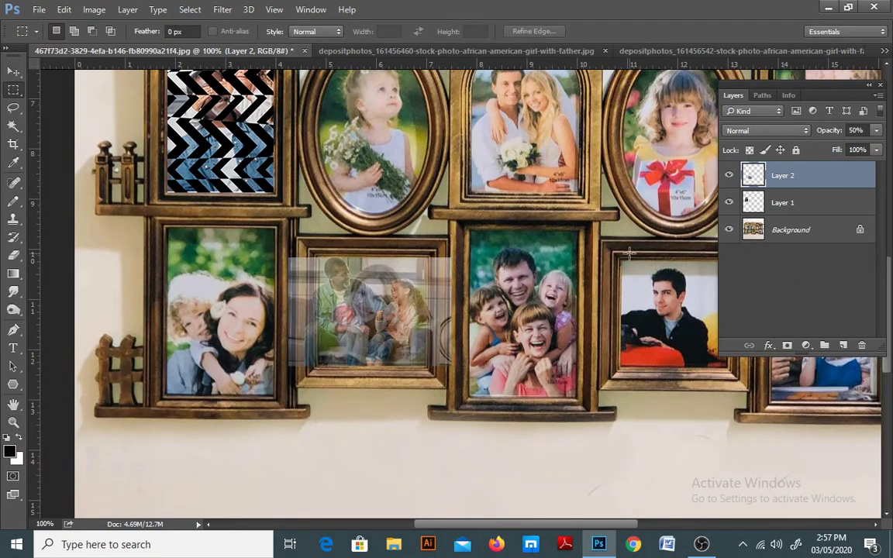
drag(502, 227, 423, 411)
drag(243, 211, 318, 430)
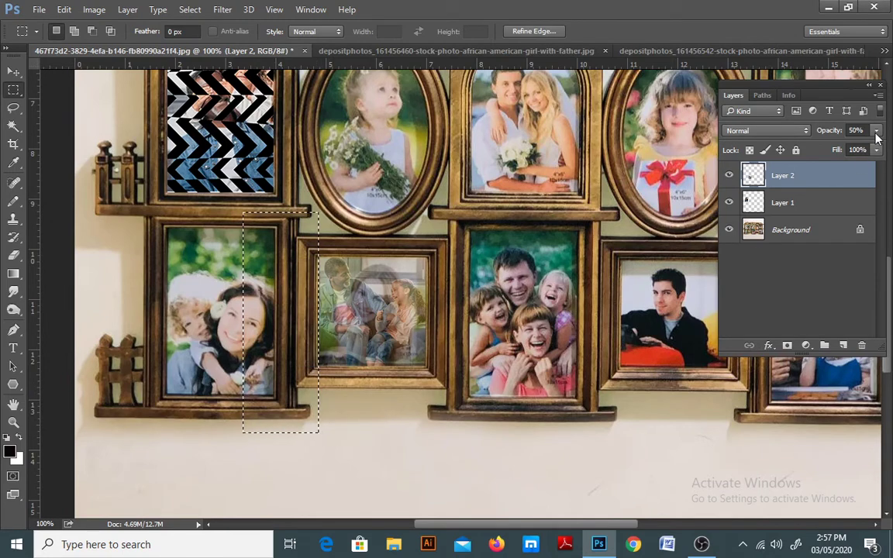
Set Layer 2's opacity back to 100% and clear the selection
key(0)
key(ctrl+d)
key(z)
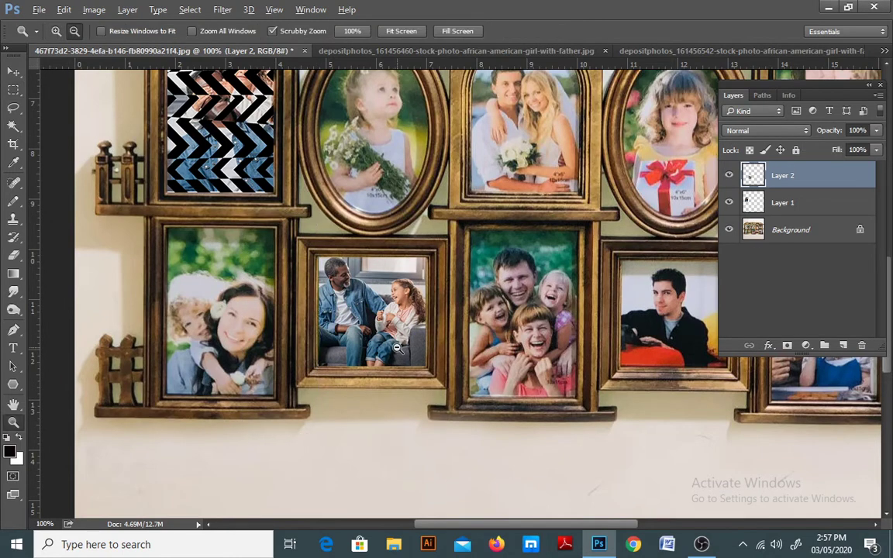
alt+click(397, 348)
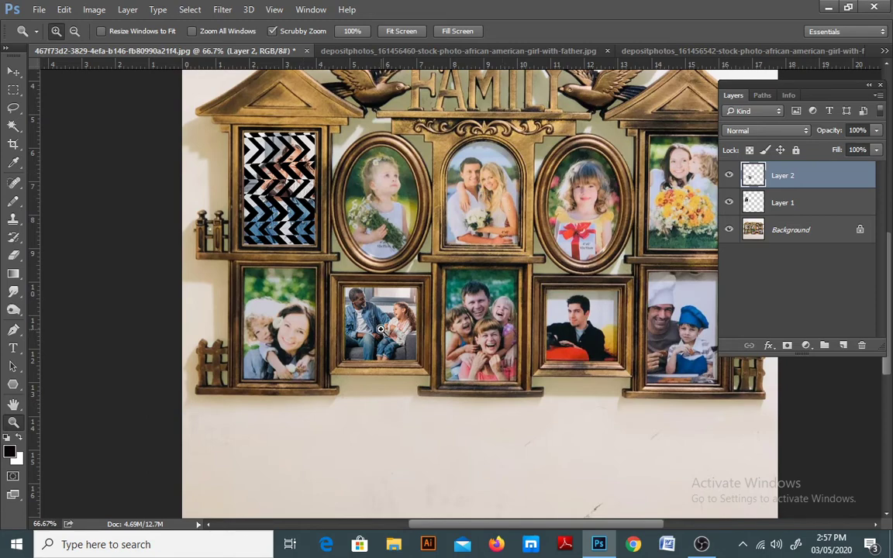
Open the depositphotos_161456460 photo of the girl covering her father's eyes
click(416, 188)
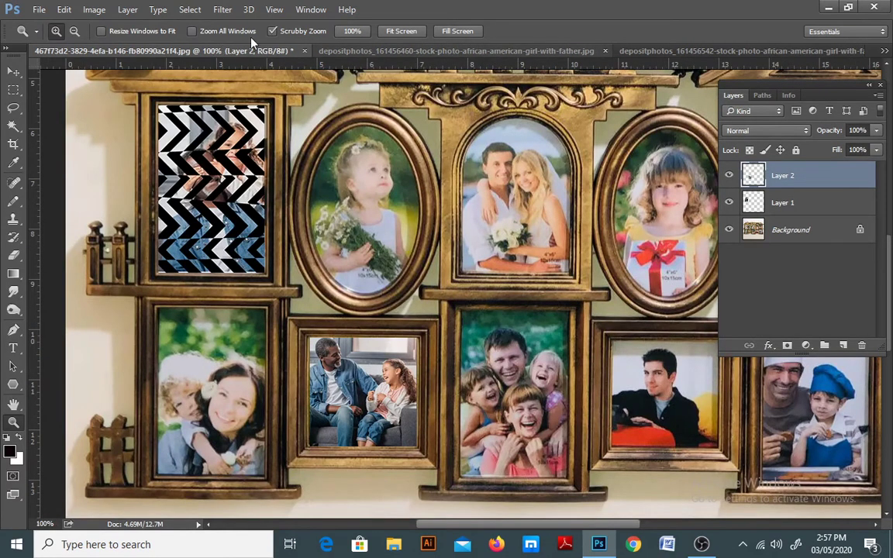
click(39, 11)
click(47, 38)
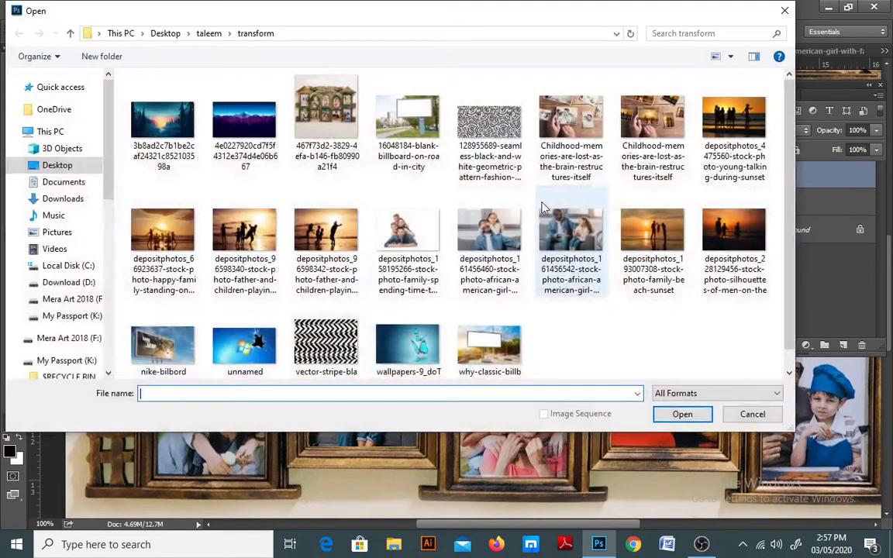
click(427, 275)
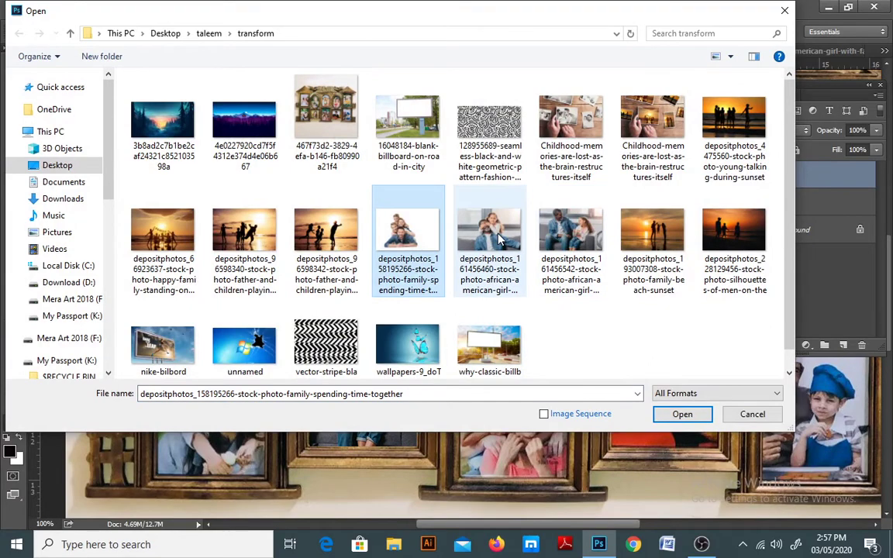
click(489, 248)
click(700, 422)
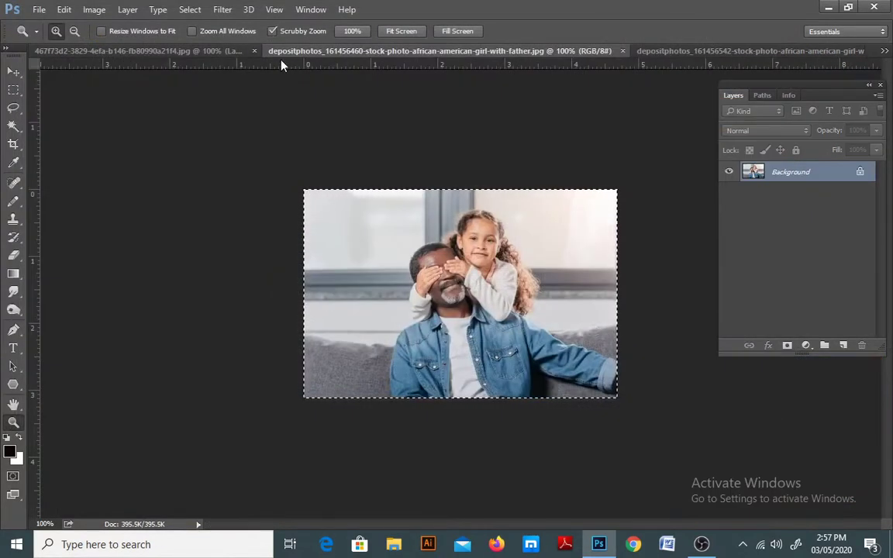
Copy the whole photo into the family wall-frame document and move it over the oval frame of the girl with flowers
key(ctrl+c)
key(ctrl+shift+Tab)
key(ctrl+v)
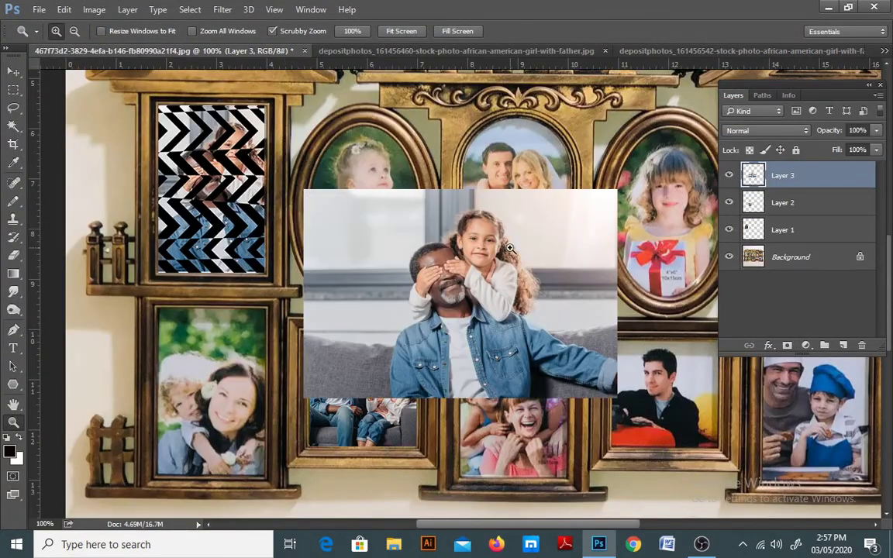
drag(514, 324, 406, 234)
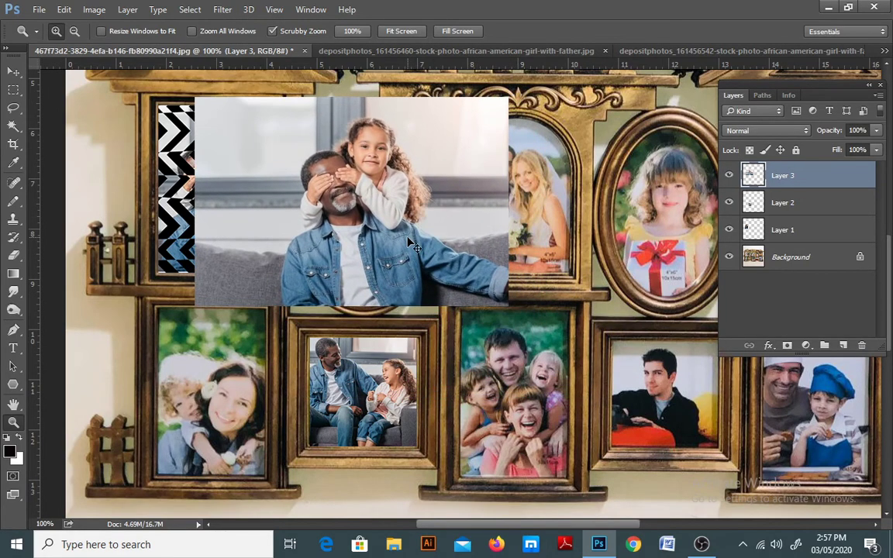
Free Transform Layer 3 slightly smaller around its centre over the oval frame and apply the transform
key(ctrl+t)
drag(507, 305, 496, 284)
key(Return)
key(z)
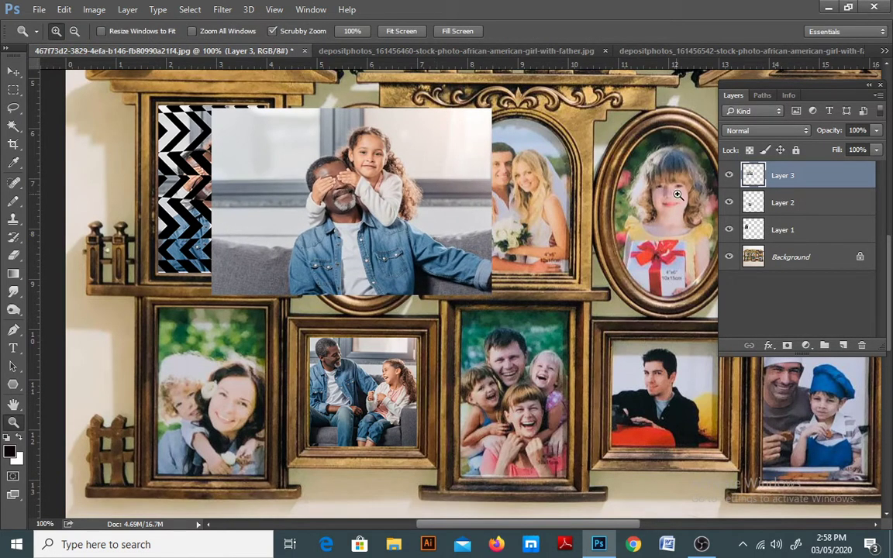
Lower Layer 3's opacity to 42% and switch to the Elliptical Marquee tool
click(876, 131)
drag(878, 146, 847, 149)
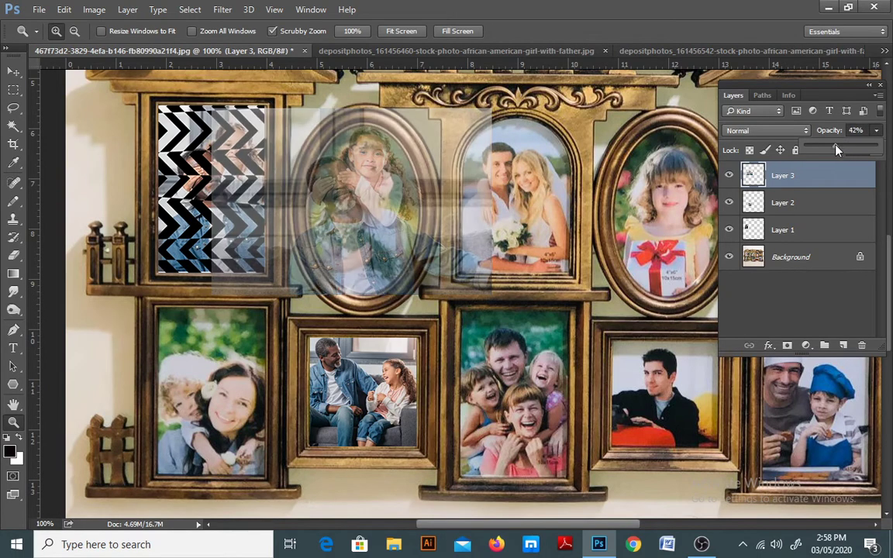
click(14, 89)
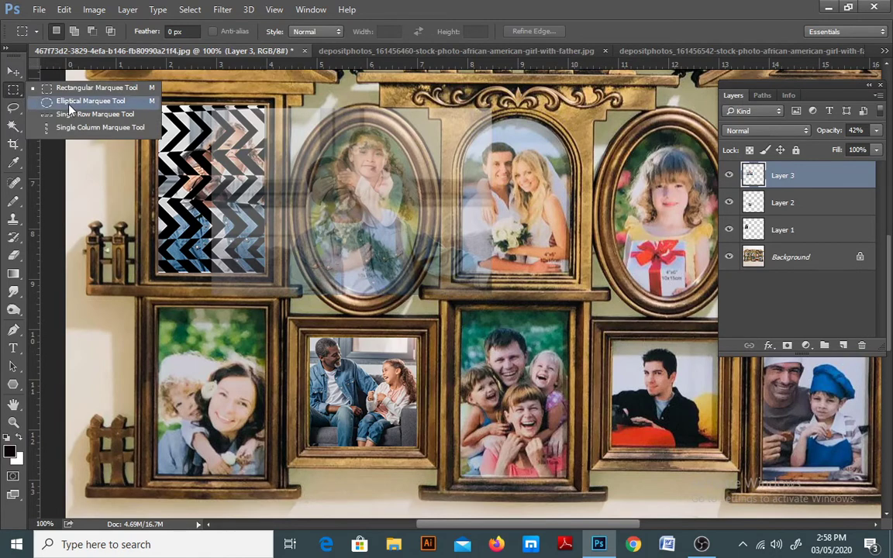
click(67, 101)
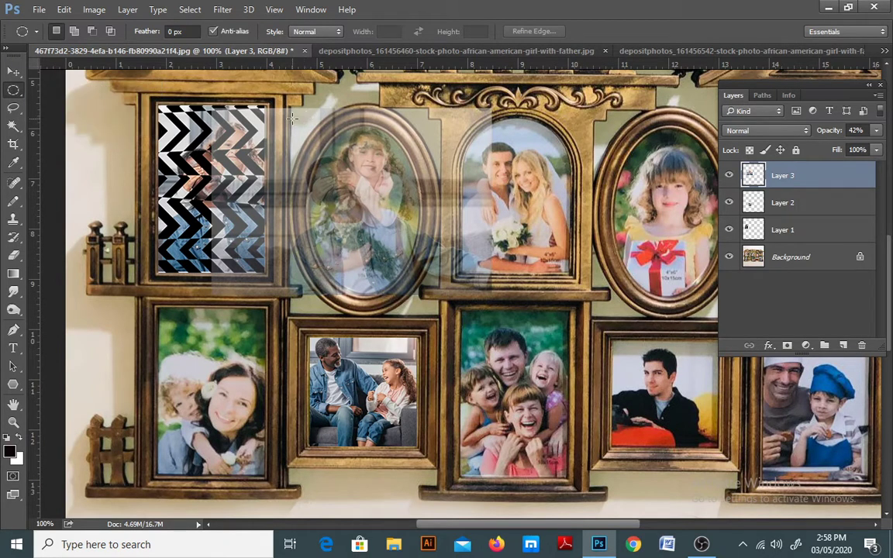
drag(293, 114, 392, 299)
key(ctrl+d)
drag(323, 140, 417, 294)
drag(298, 111, 404, 288)
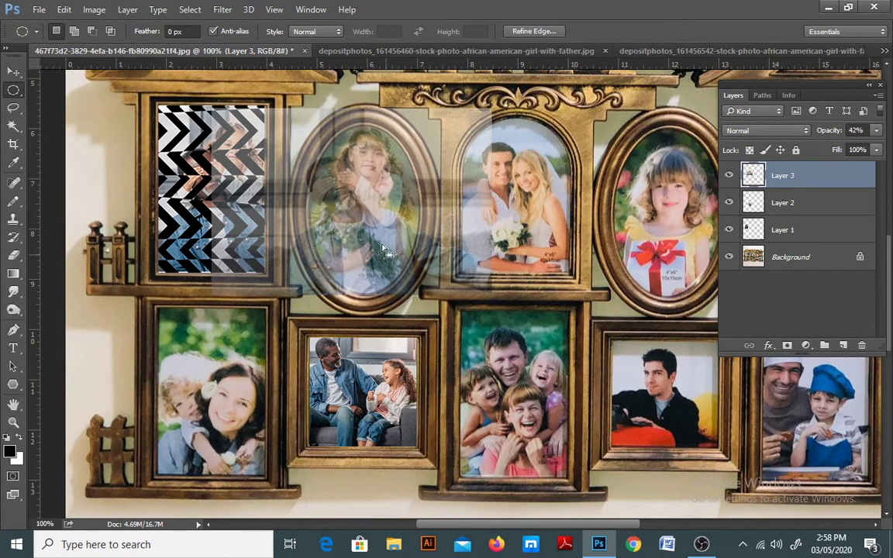
drag(369, 221, 380, 233)
click(338, 130)
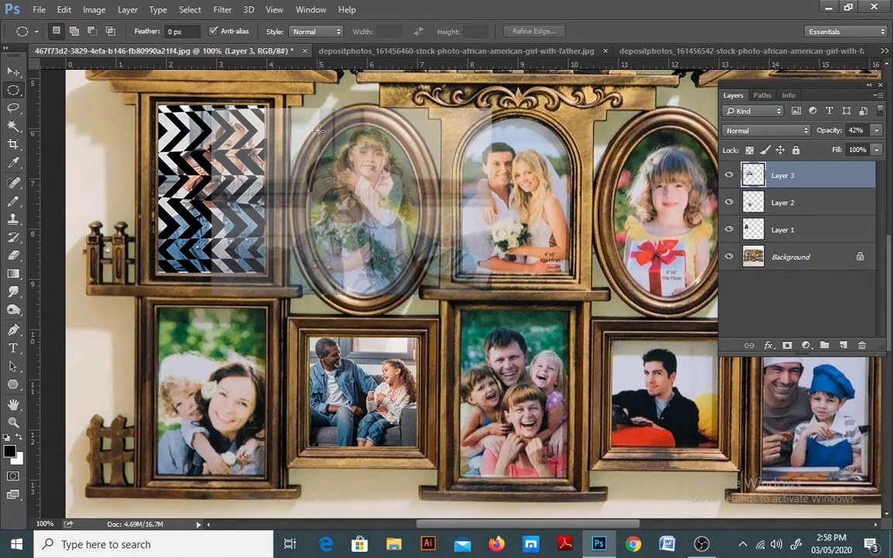
Draw an elliptical selection over the picture opening of the oval frame beneath the faded photo of the girl and her father
drag(318, 132, 414, 293)
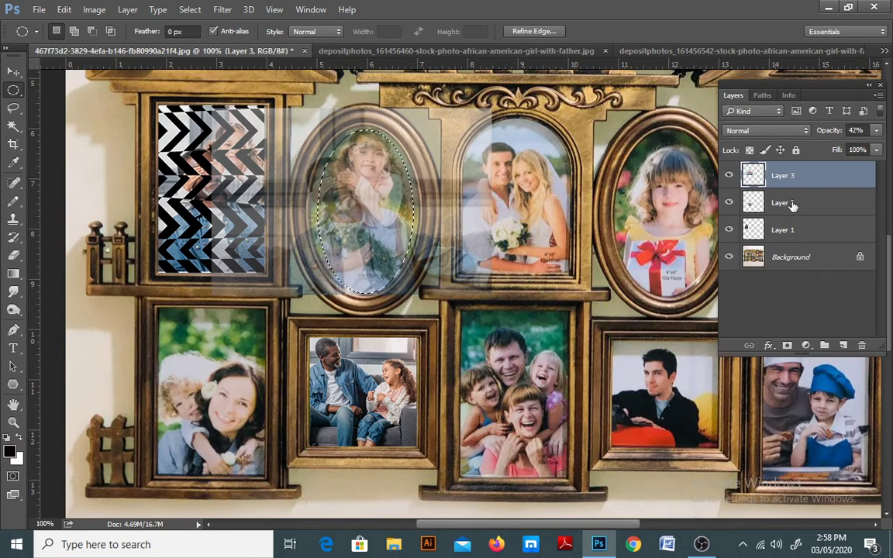
click(729, 177)
click(730, 178)
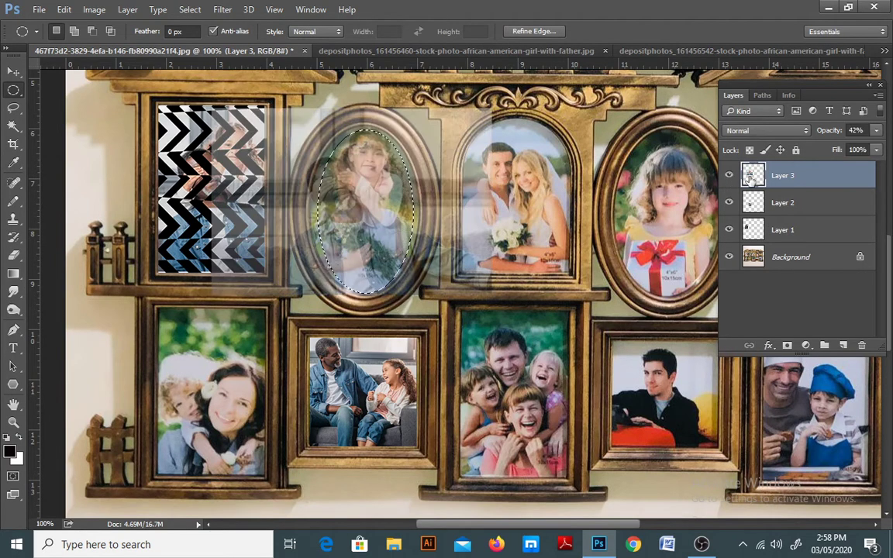
With Layer 3 back at 100% opacity, copy the selected oval to a new layer and hide Layer 3
click(877, 132)
drag(870, 147, 882, 149)
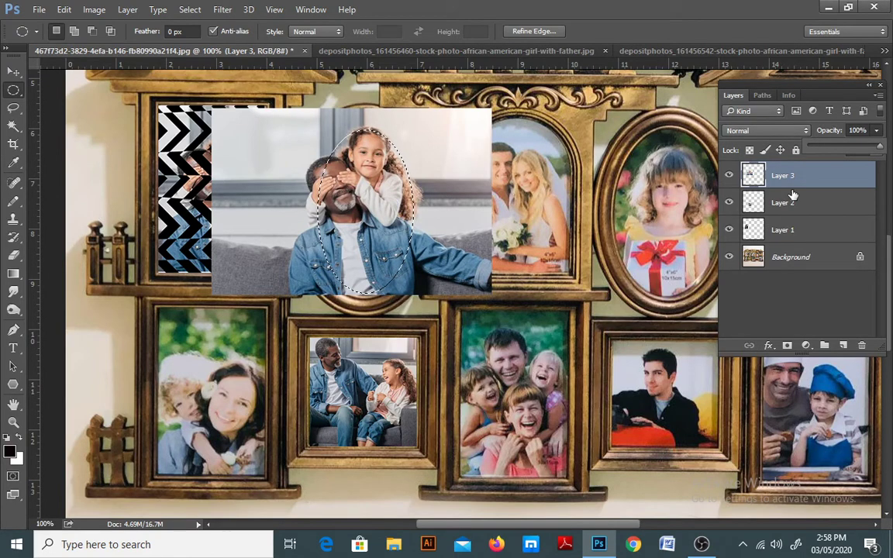
key(ctrl+j)
click(729, 203)
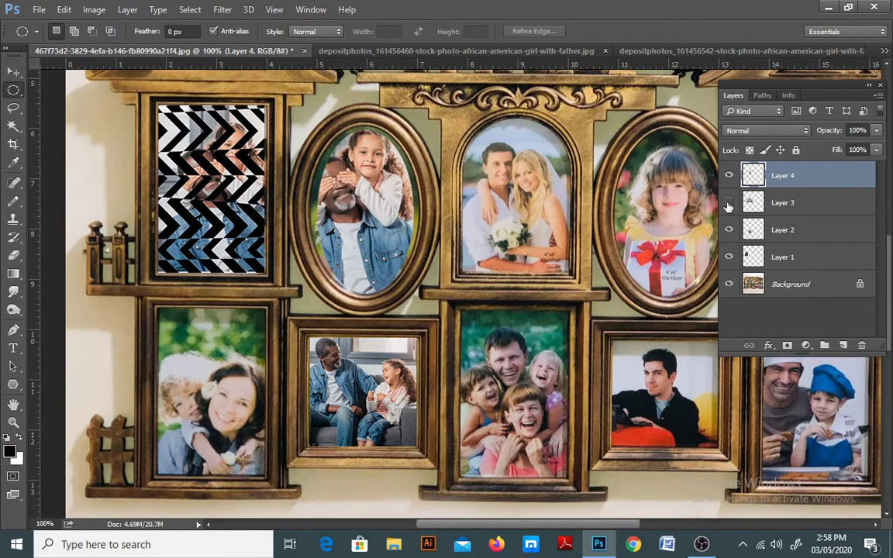
Free Transform the oval cutout on Layer 4, stretching its upper edge and both sides to fill the oval frame, and apply
key(z)
click(381, 198)
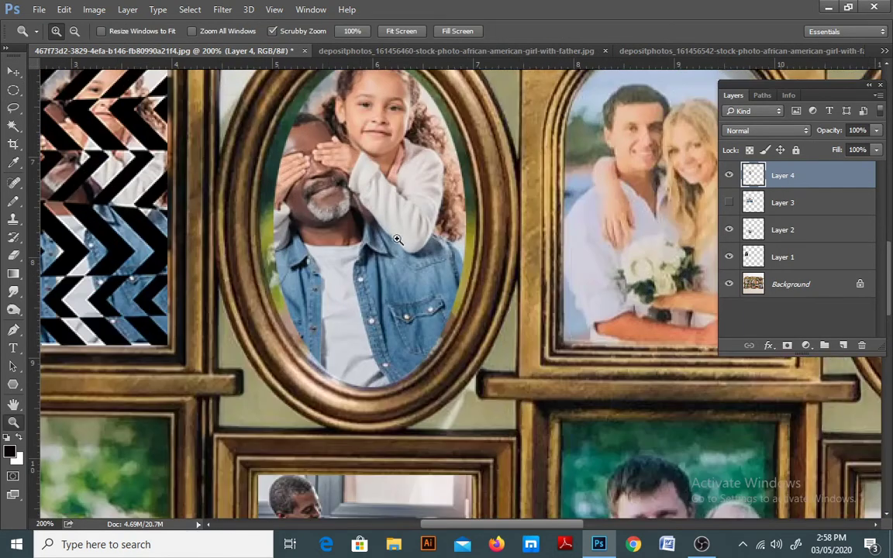
drag(425, 308, 428, 329)
key(ctrl+t)
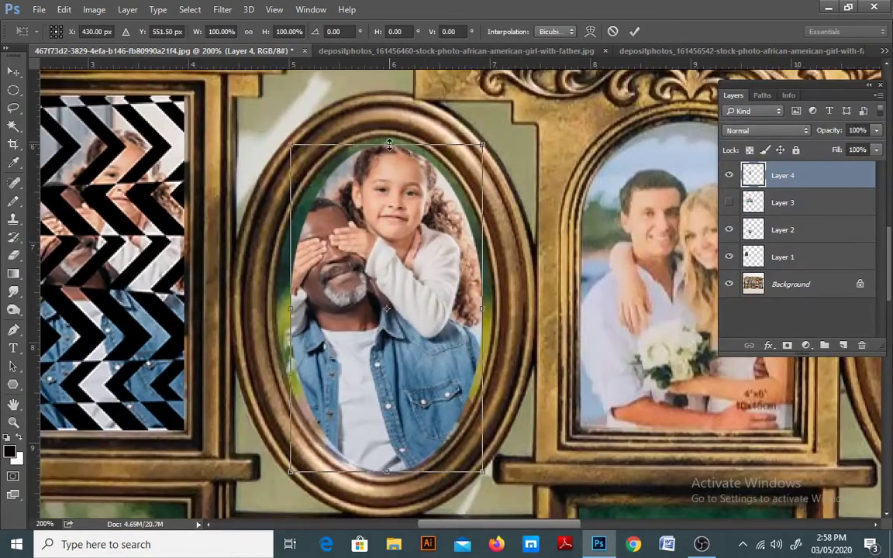
drag(389, 144, 388, 136)
drag(291, 304, 275, 304)
drag(482, 303, 495, 304)
key(Return)
Close the depositphotos_161456460 photo document
key(z)
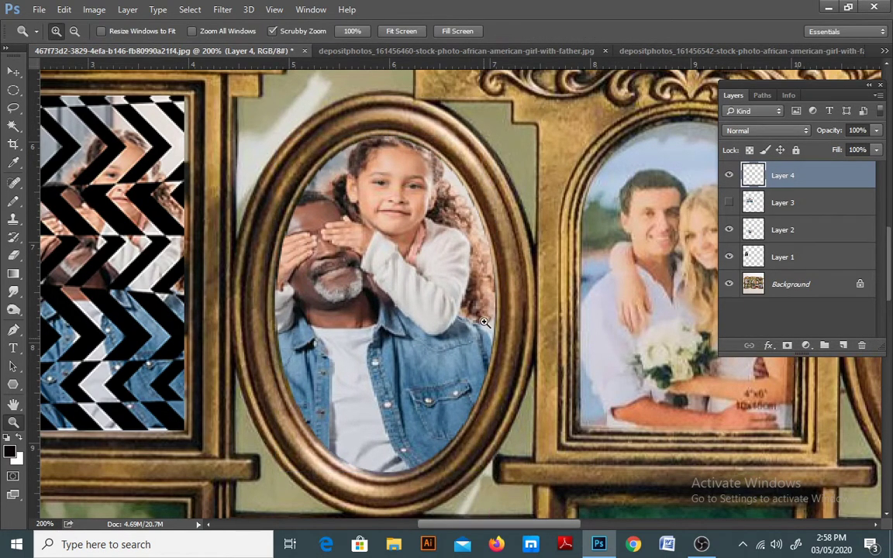
alt+click(475, 311)
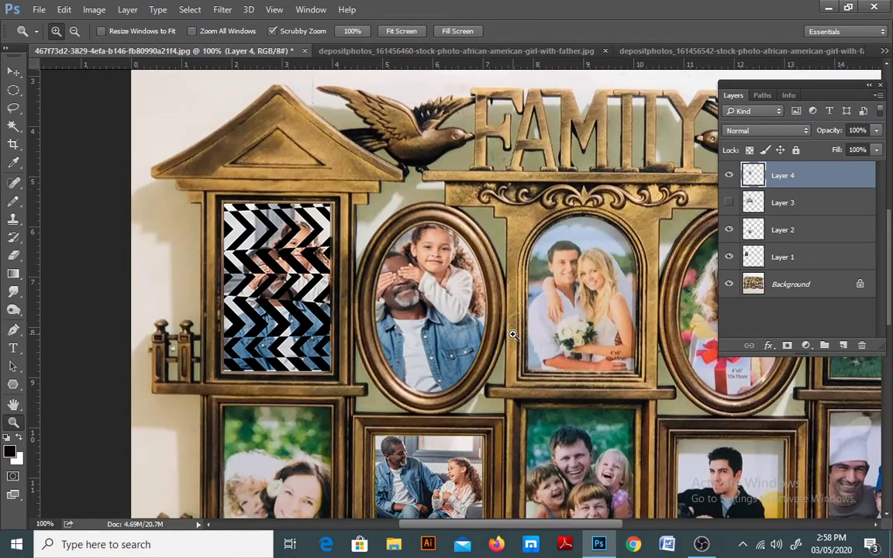
click(623, 311)
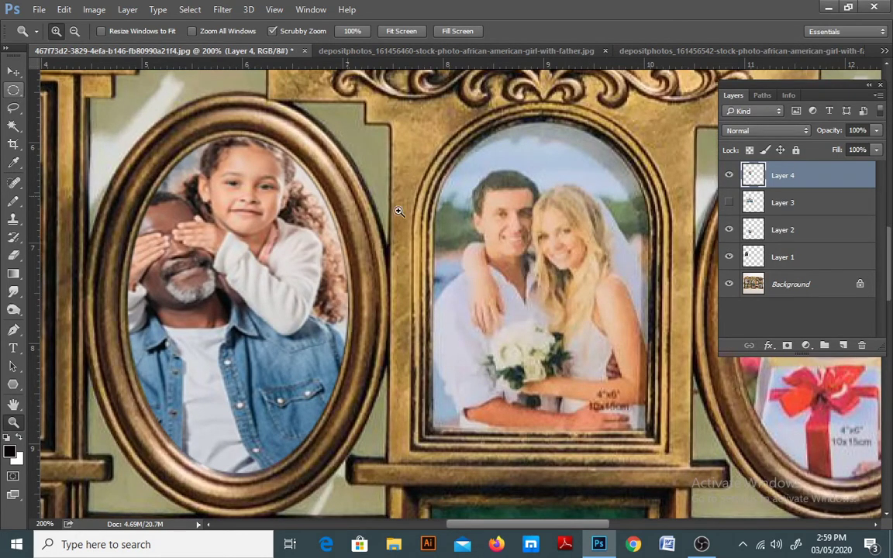
click(425, 49)
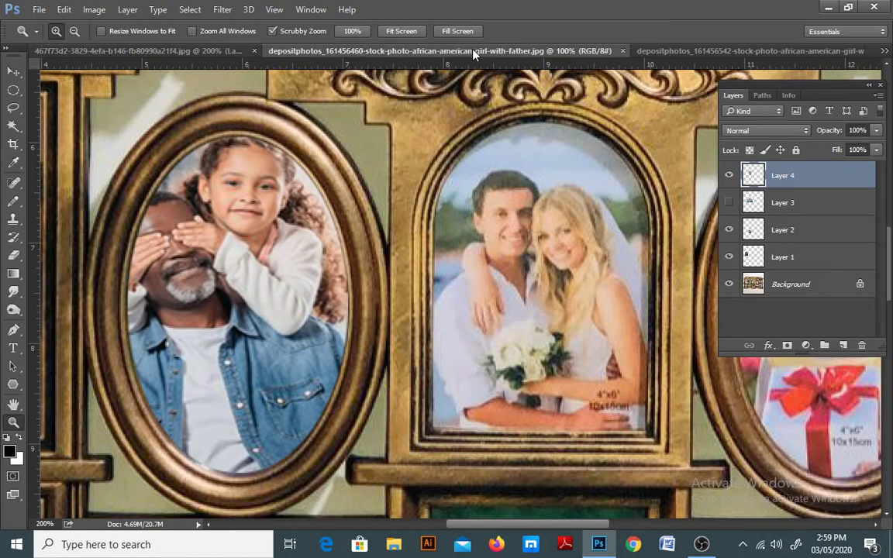
click(622, 50)
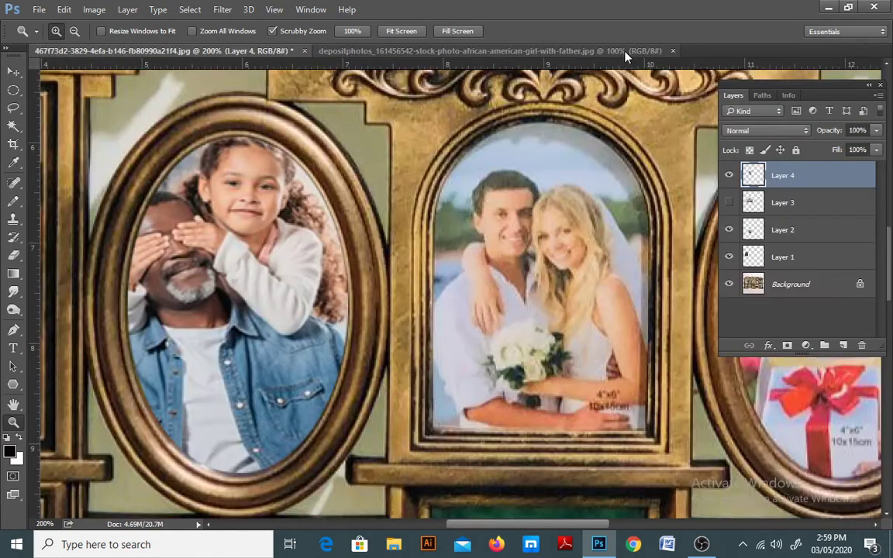
Open the photo depositphotos_158195266-stock-photo-family-spending-time-together
click(39, 10)
click(56, 40)
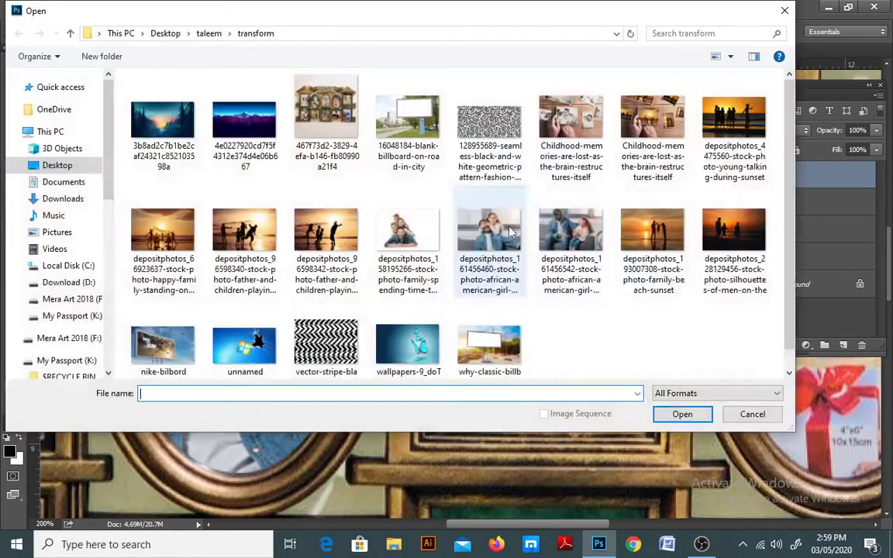
click(650, 233)
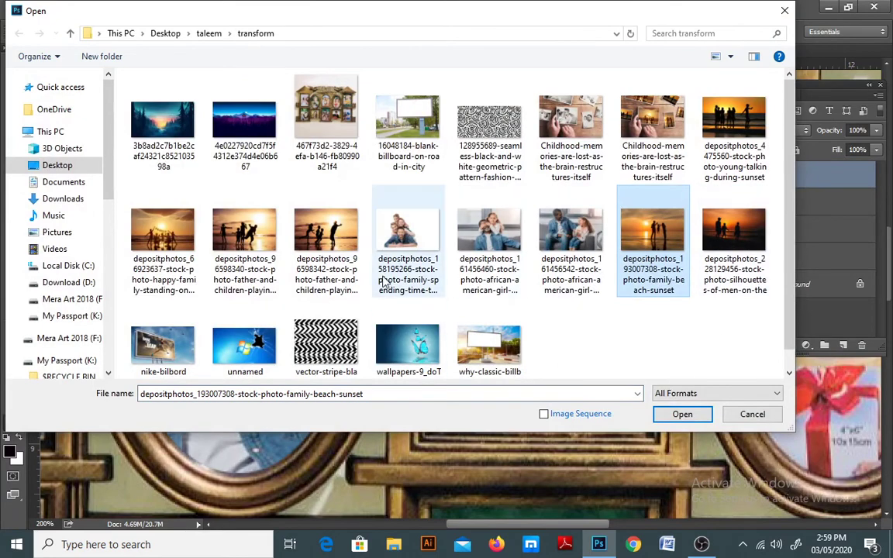
click(416, 242)
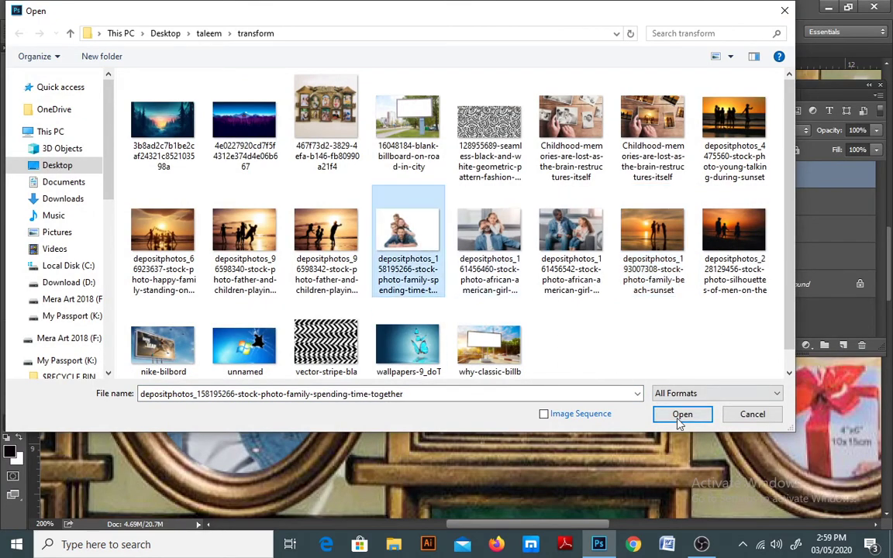
click(681, 420)
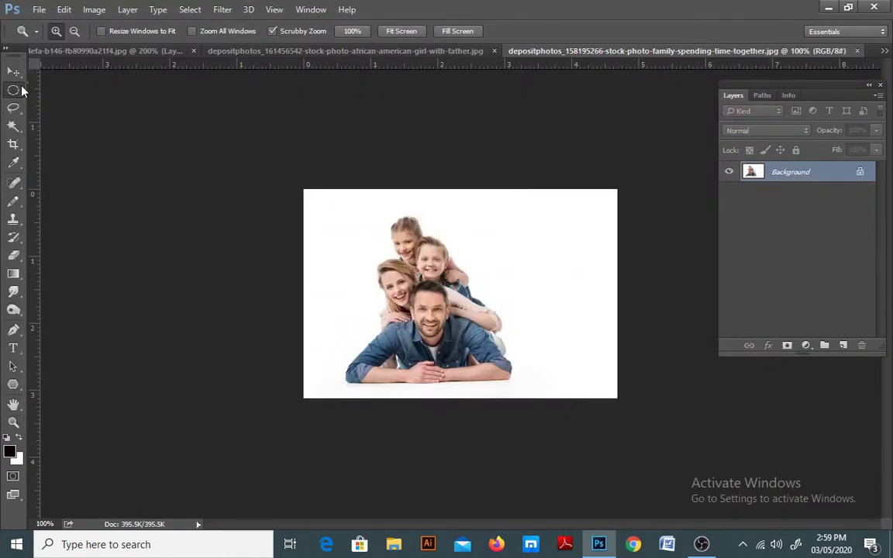
Copy a rectangular selection around the stacked family into the wall-frame document and move it over the arched wedding-couple frame
drag(14, 90, 65, 87)
drag(338, 209, 518, 387)
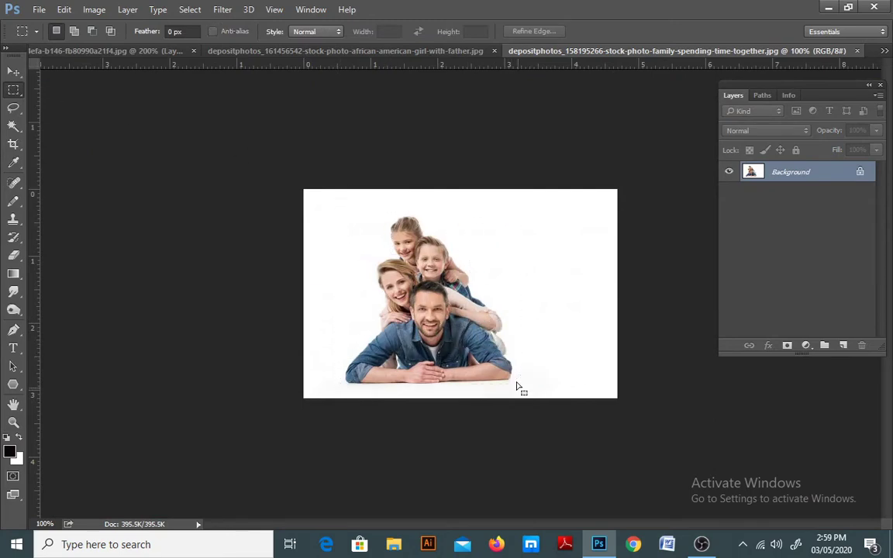
click(162, 53)
key(ctrl+v)
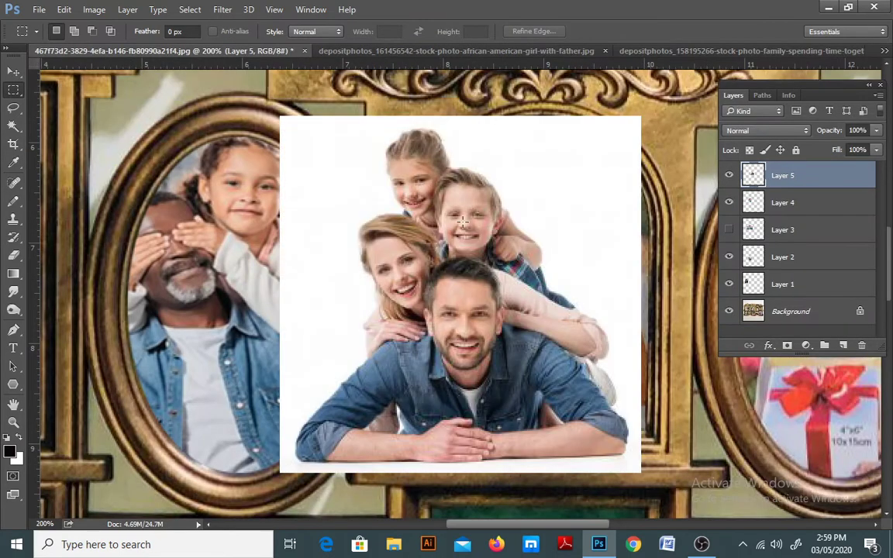
key(z)
alt+click(472, 234)
drag(505, 283, 538, 267)
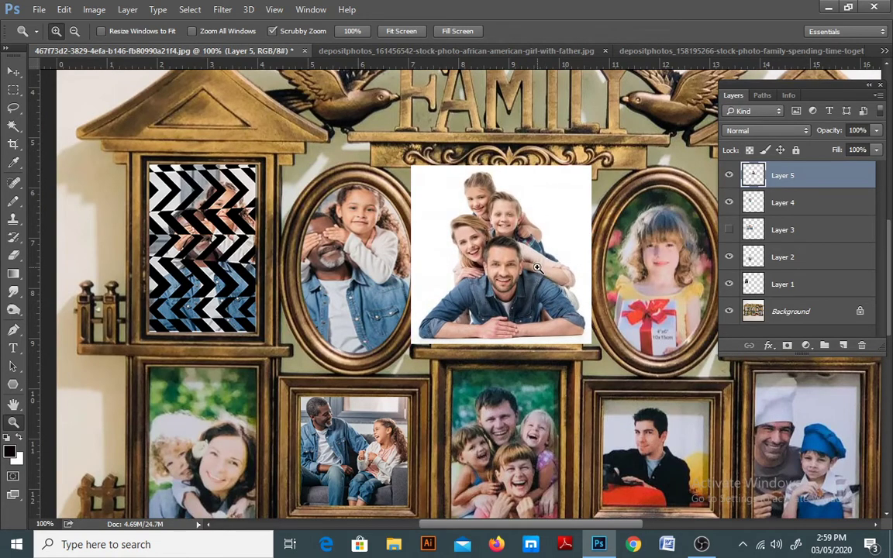
Hide Layer 5 and fit an elliptical selection to the curved upper part of the arched wedding-couple frame's opening
key(m)
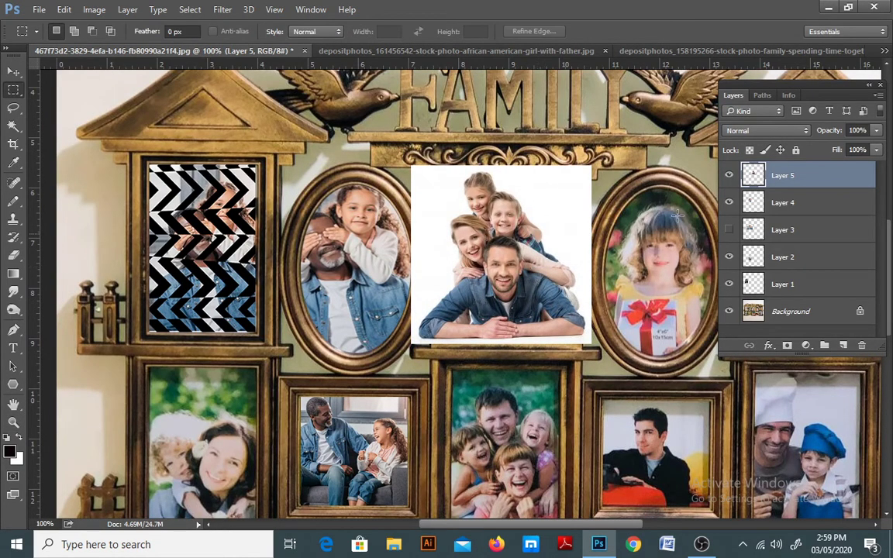
click(730, 175)
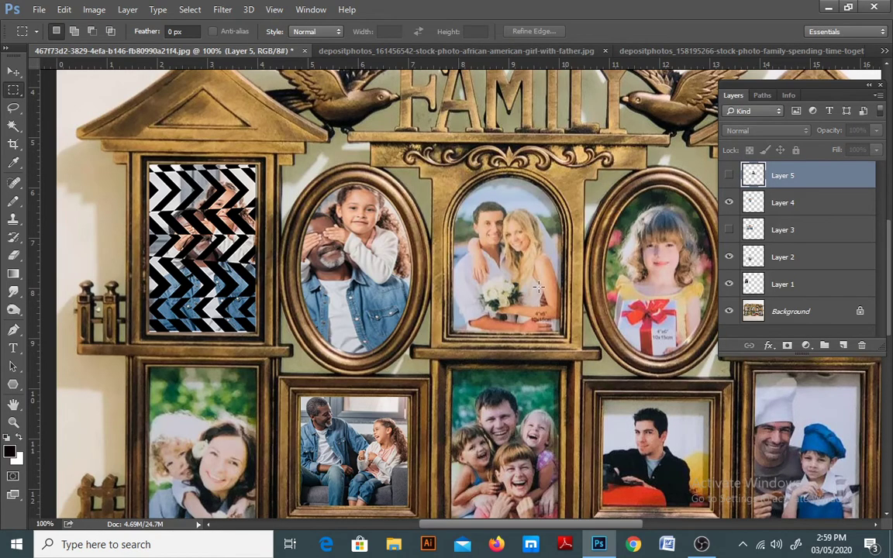
key(z)
click(538, 287)
drag(521, 279, 466, 300)
right_click(13, 90)
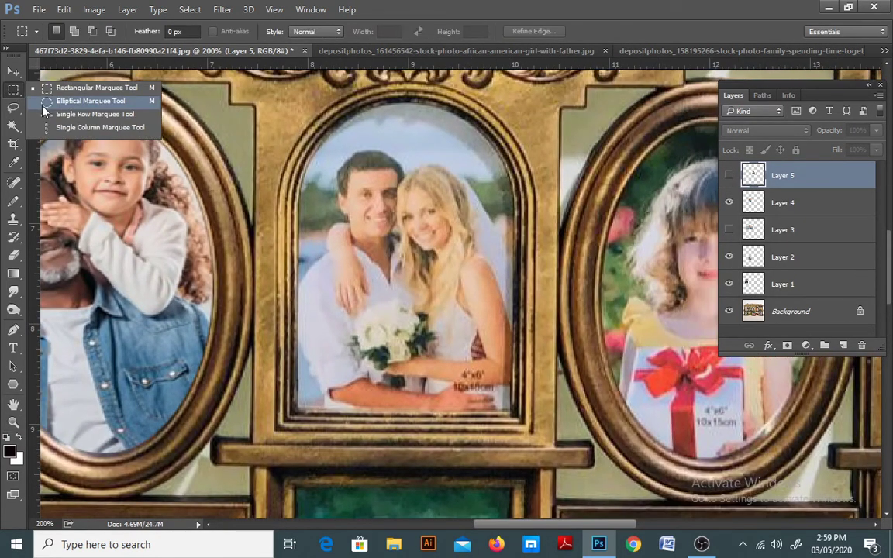
click(46, 93)
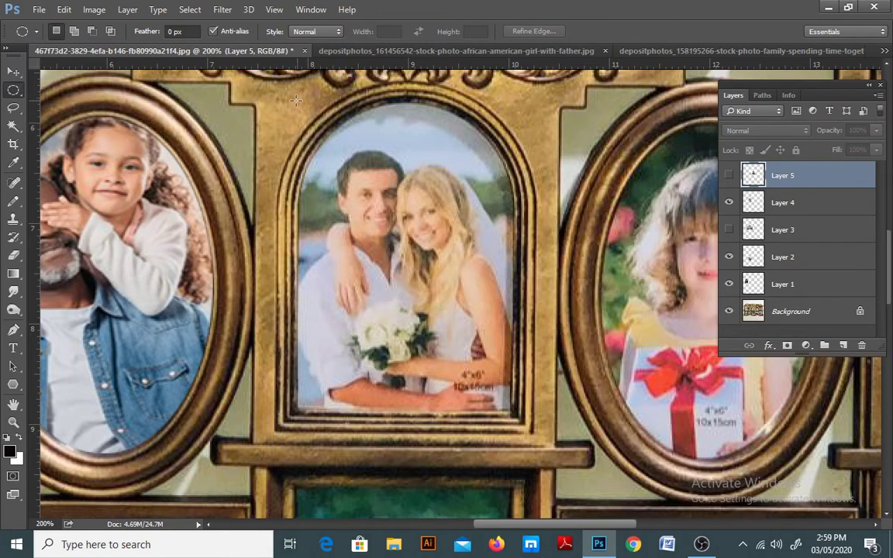
drag(289, 98, 504, 289)
drag(452, 223, 463, 229)
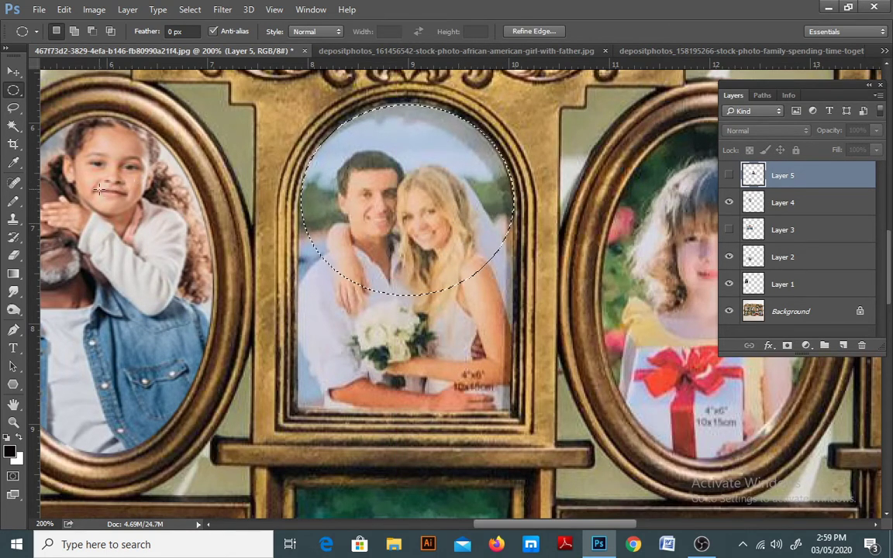
right_click(13, 89)
click(93, 88)
drag(314, 210, 511, 411)
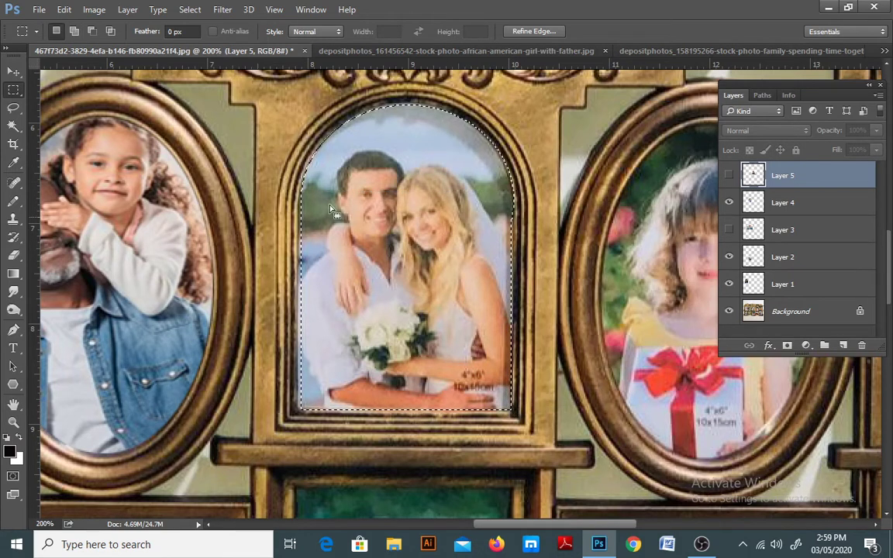
key(ctrl+z)
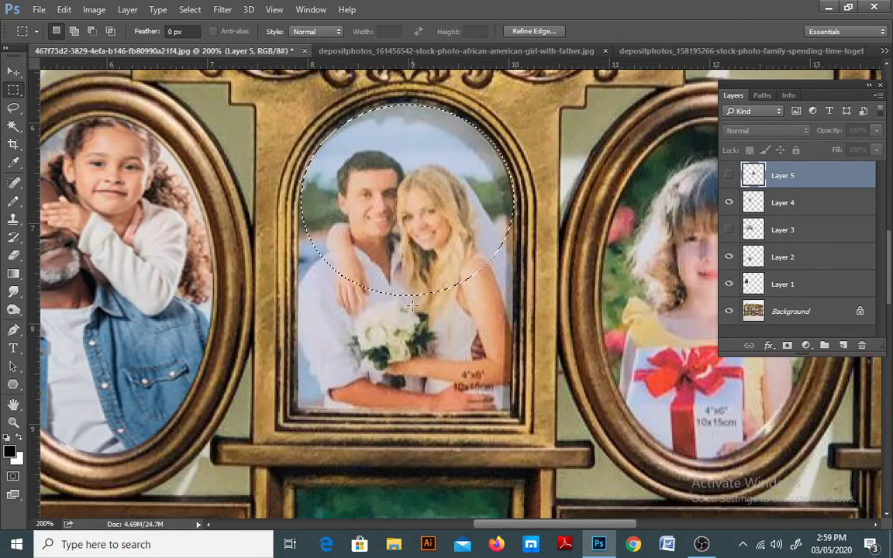
Add the straight-sided lower part of the arched opening to the elliptical selection with the Polygonal Lasso tool
click(14, 108)
click(47, 119)
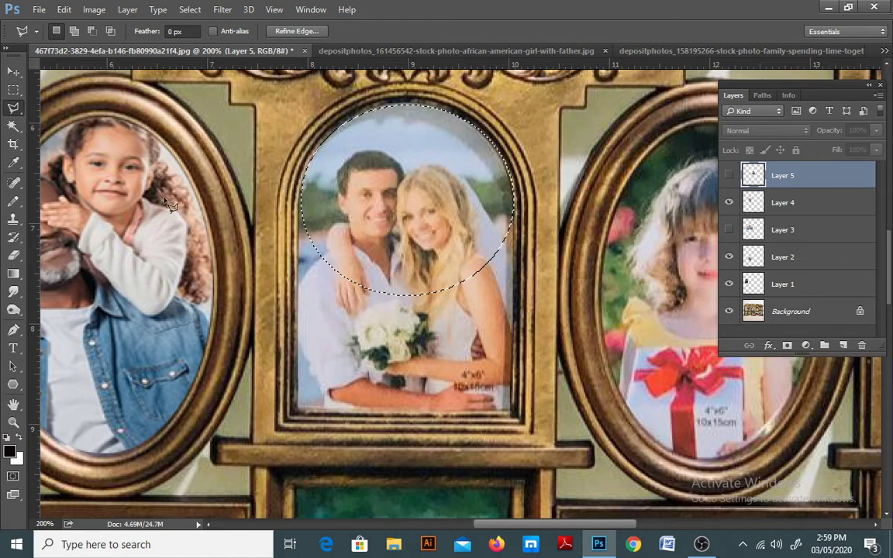
key(shift)
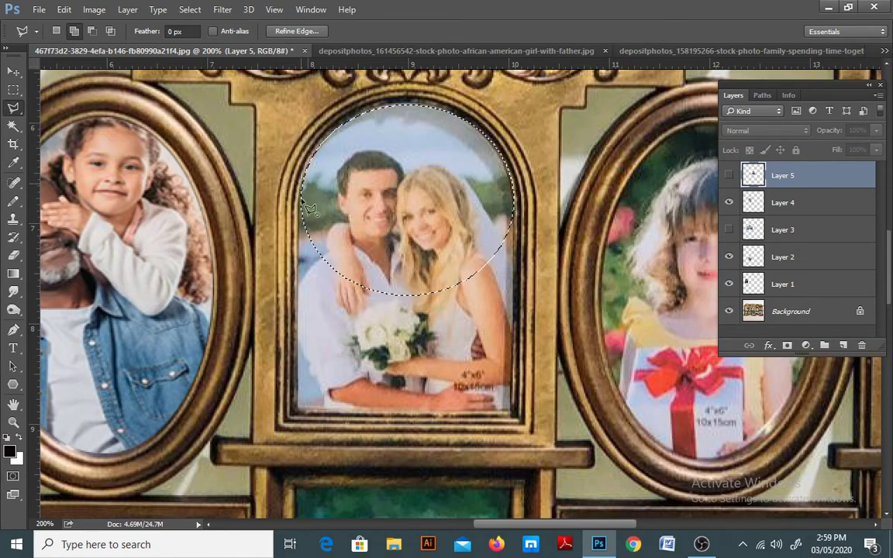
click(299, 410)
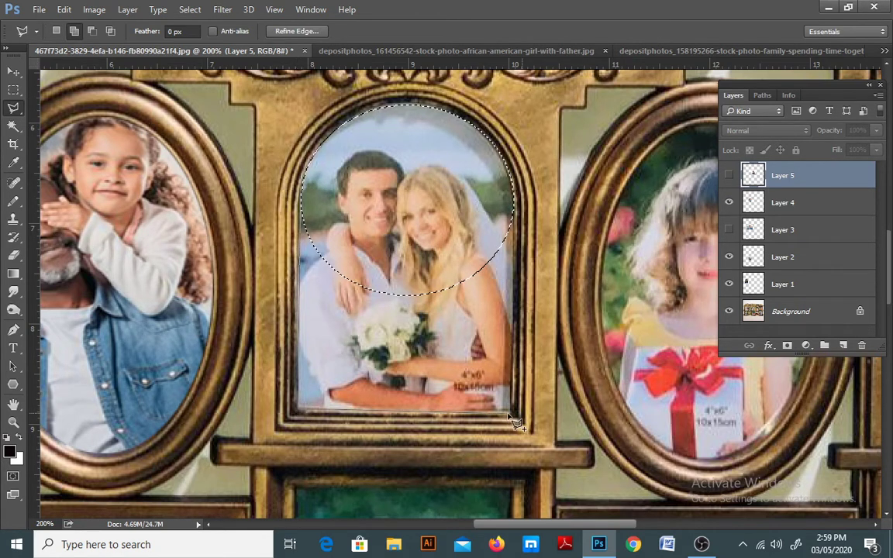
click(509, 411)
click(515, 209)
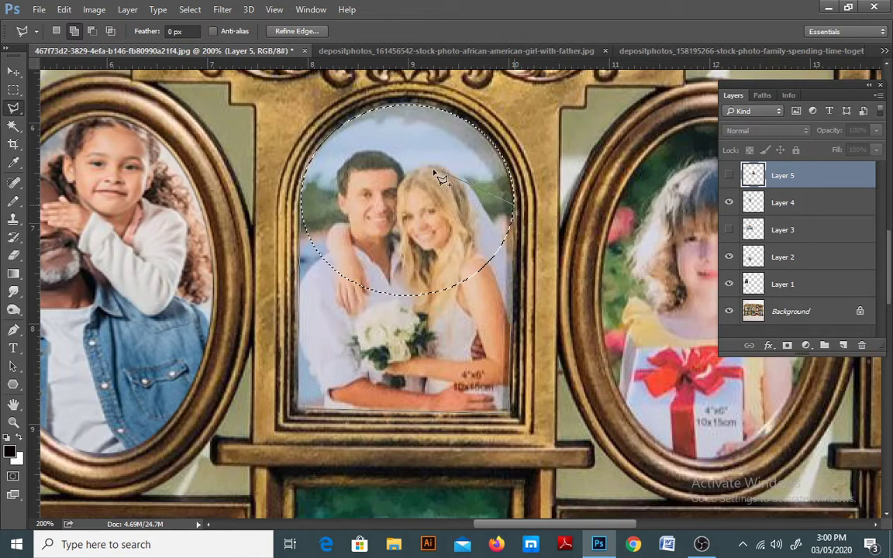
double_click(432, 170)
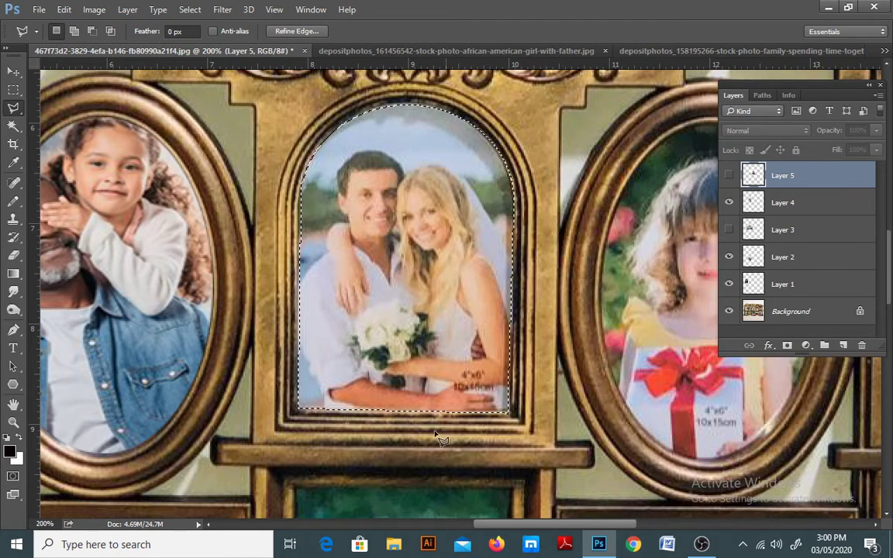
Show Layer 5, copy its arch-shaped selected area to a new layer, and hide Layer 5 again
click(730, 176)
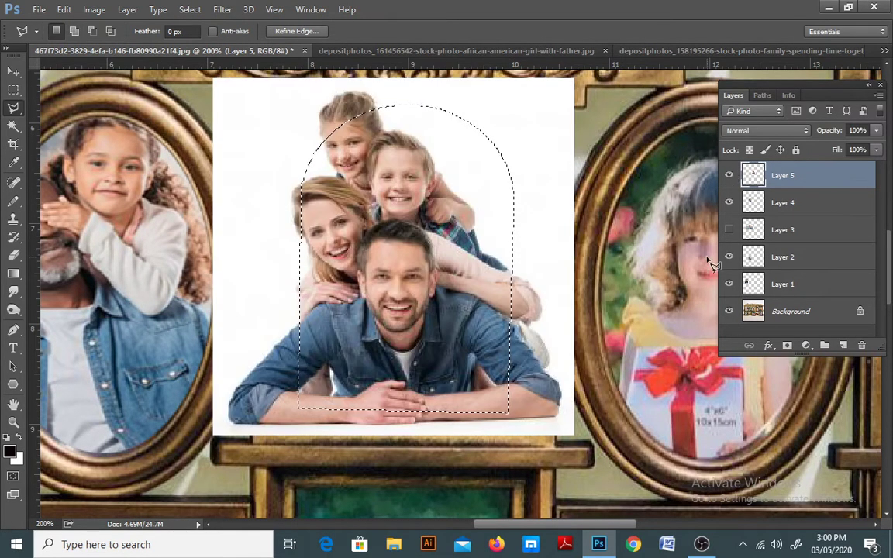
key(ctrl+j)
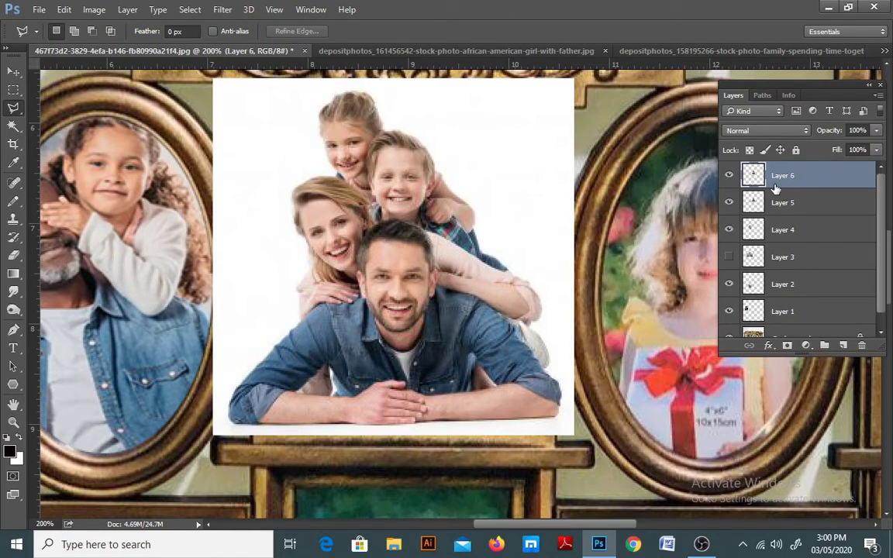
click(729, 202)
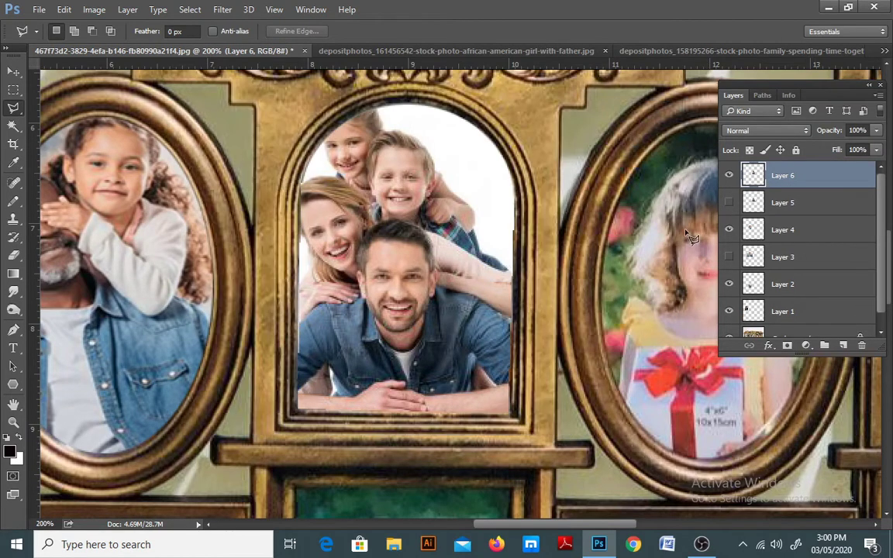
key(z)
alt+click(411, 256)
alt+click(426, 267)
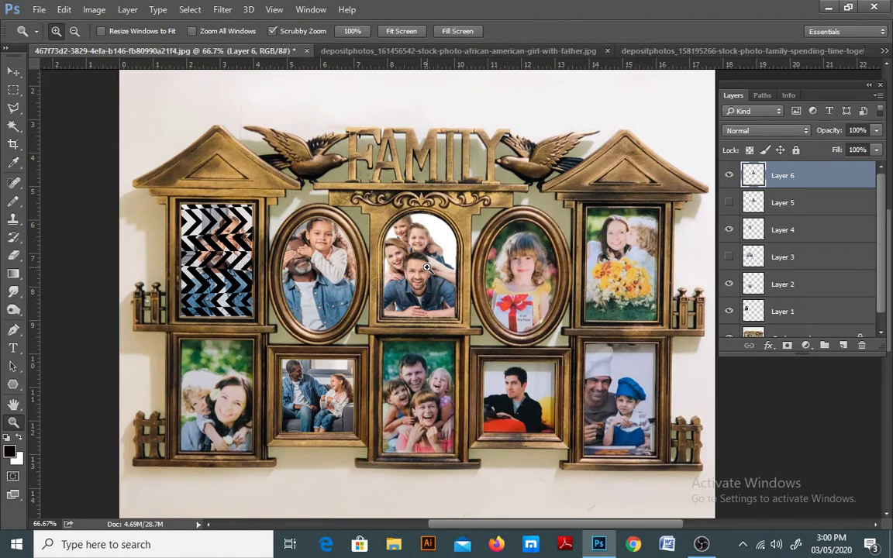
Open the image unnamed together with depositphotos_158195266-stock-photo-family-spending-time-together from the transform folder
click(498, 52)
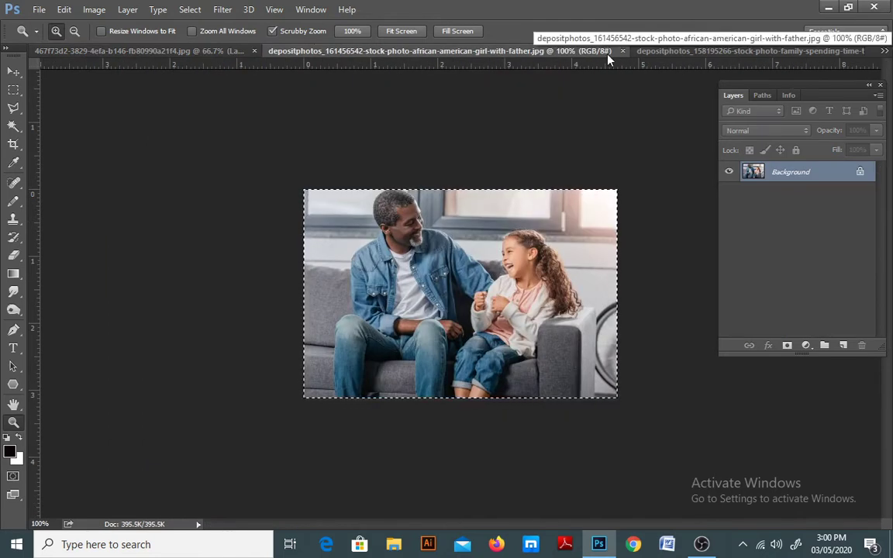
click(664, 53)
click(148, 48)
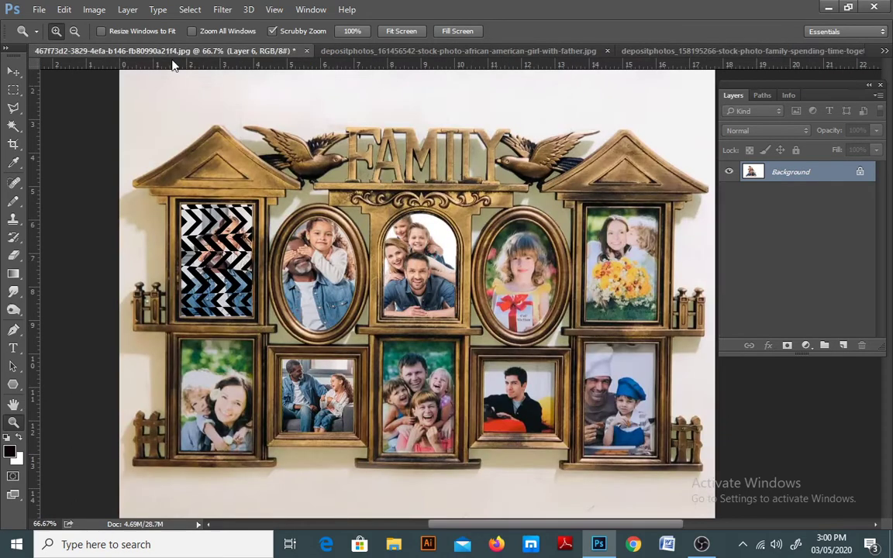
click(37, 9)
click(54, 39)
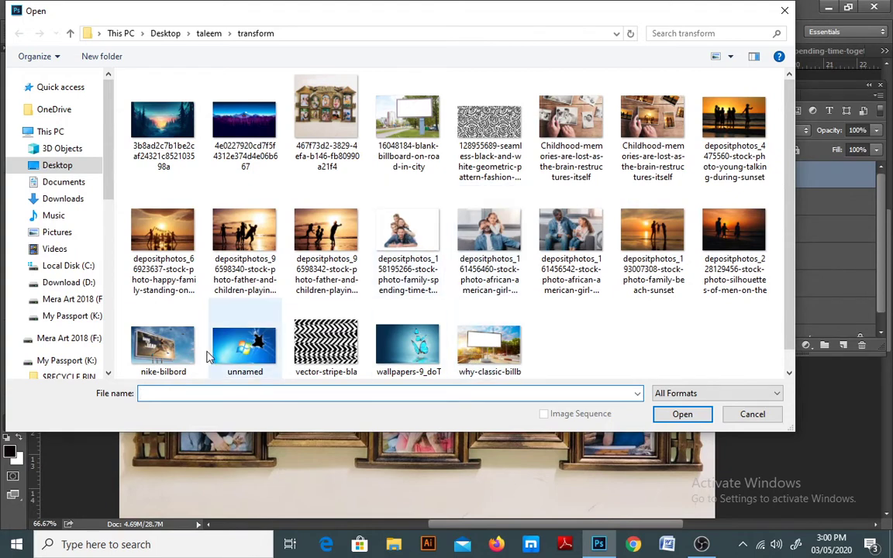
click(259, 354)
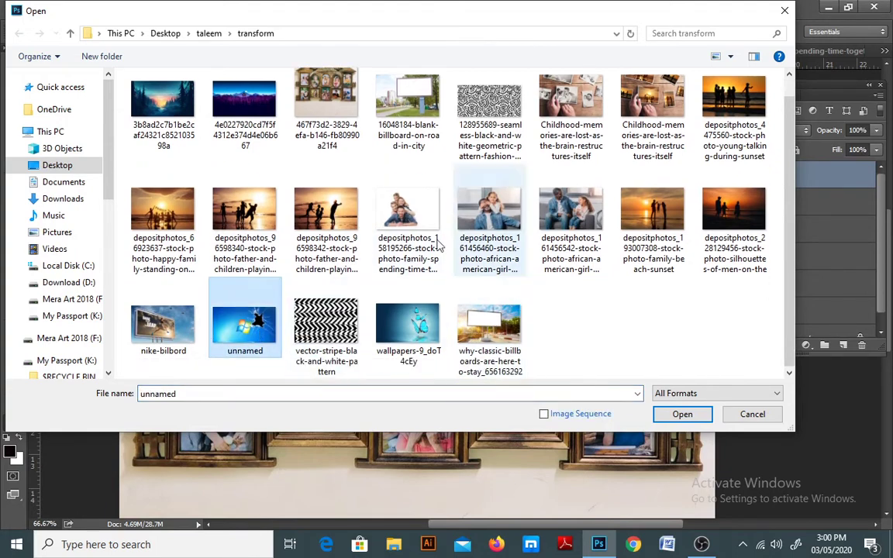
ctrl+click(408, 216)
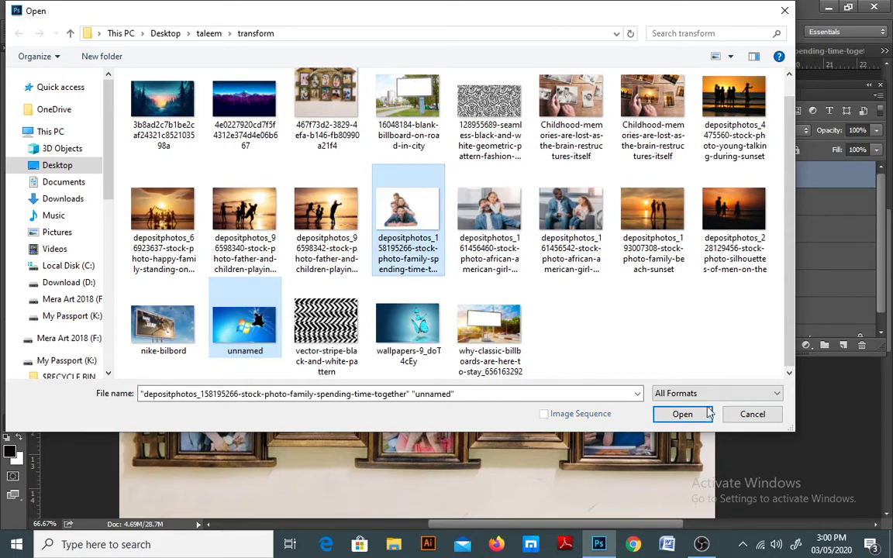
click(697, 421)
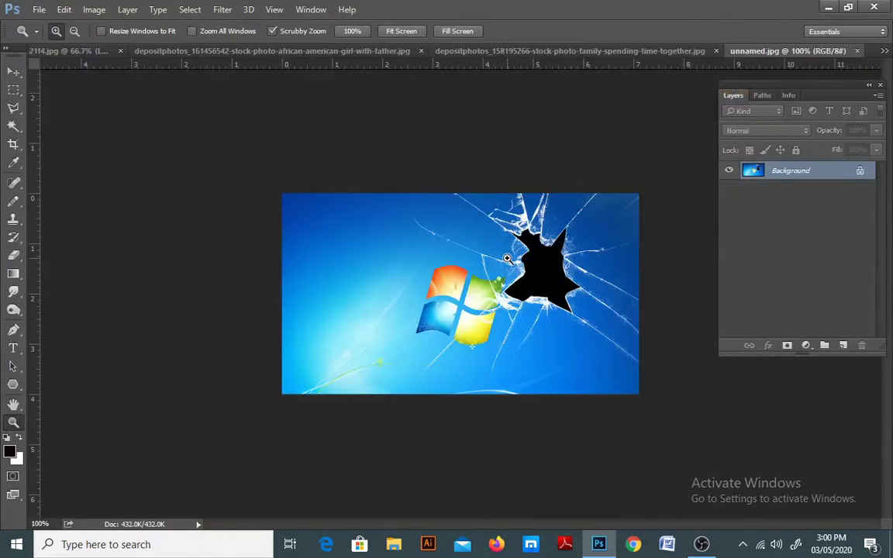
Close the stacked-family stock photo and paste the copied family picture into unnamed.jpg
click(557, 278)
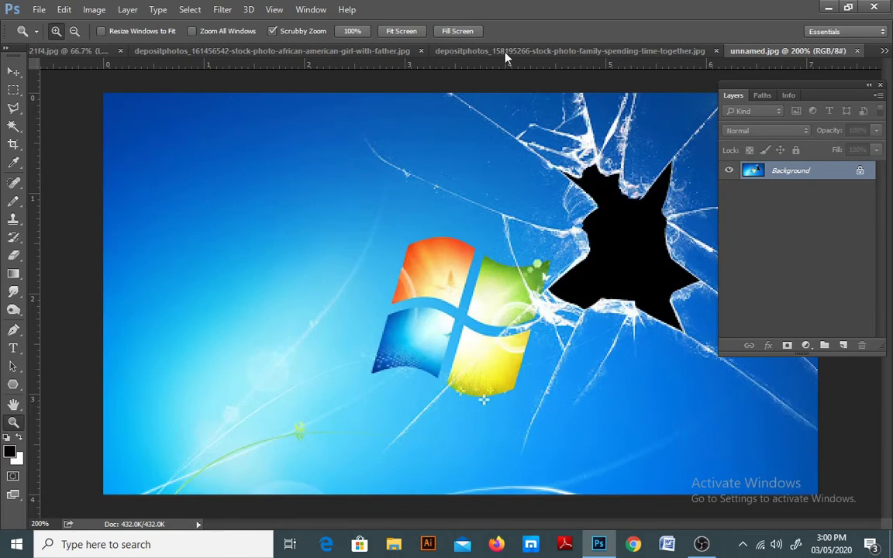
click(470, 52)
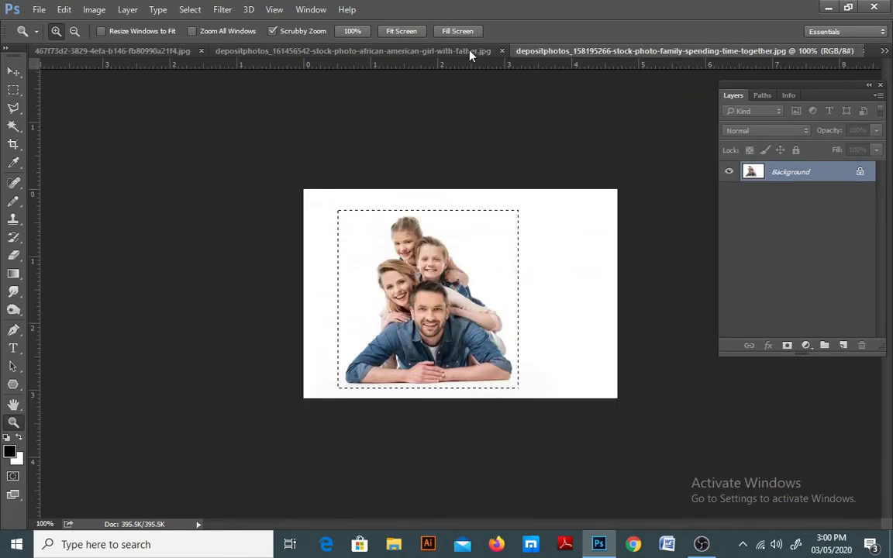
right_click(787, 53)
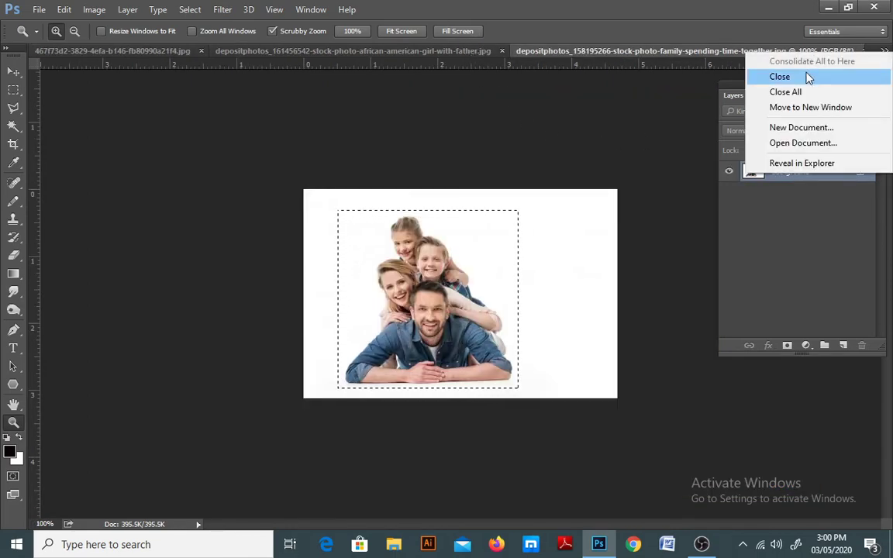
click(780, 77)
key(ctrl+v)
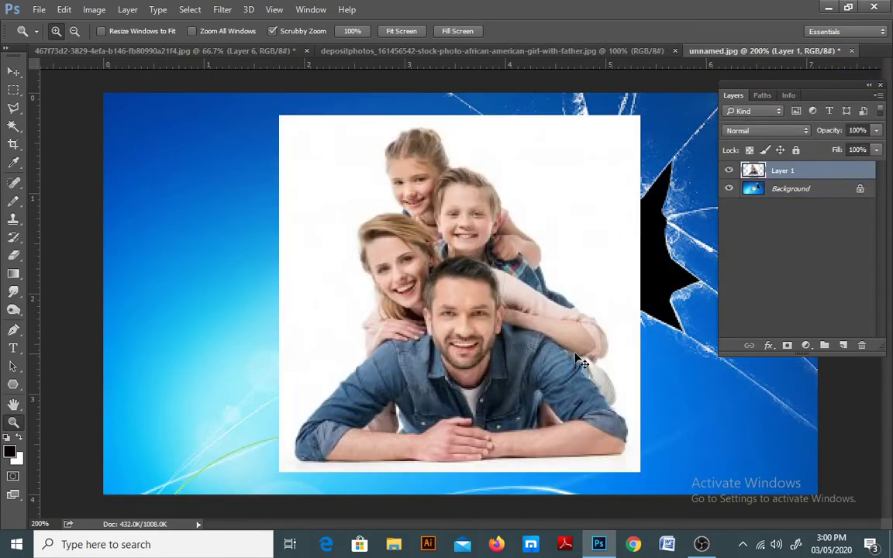
Lower the pasted family layer's opacity to 66%
alt+click(540, 293)
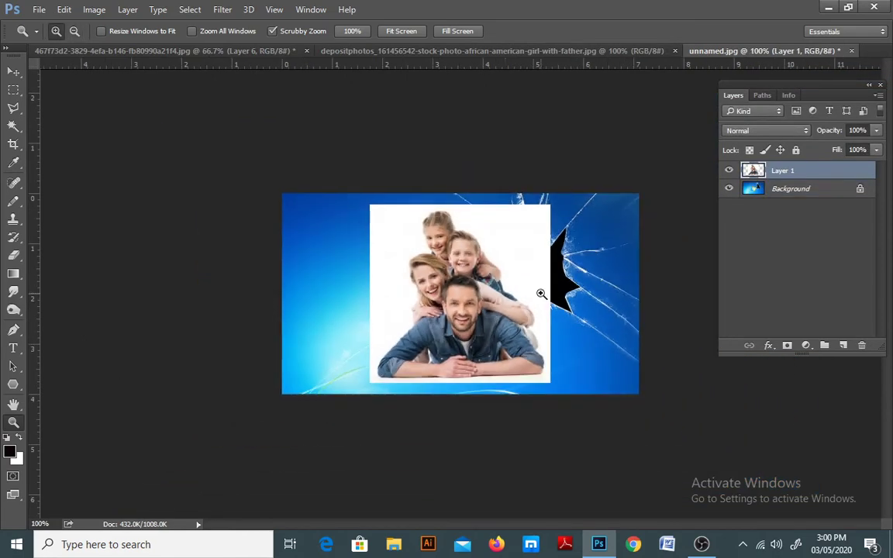
key(l)
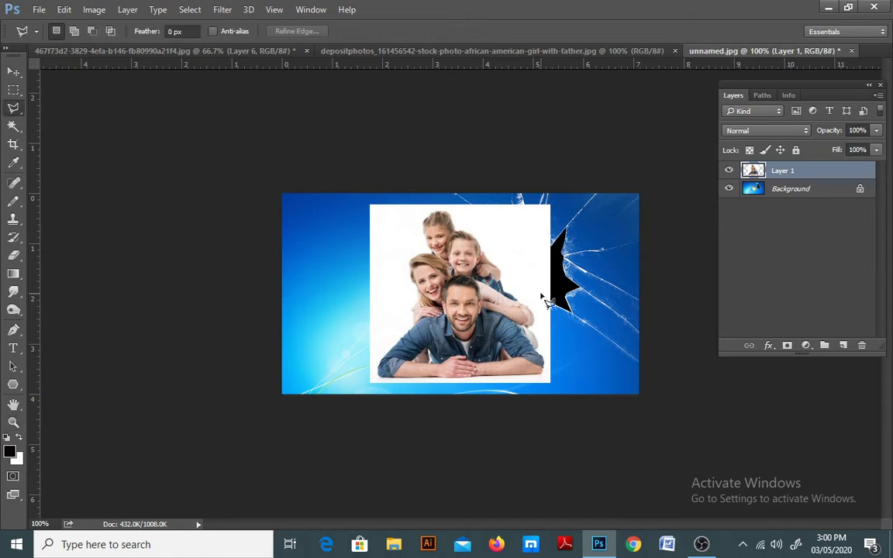
click(876, 131)
click(852, 147)
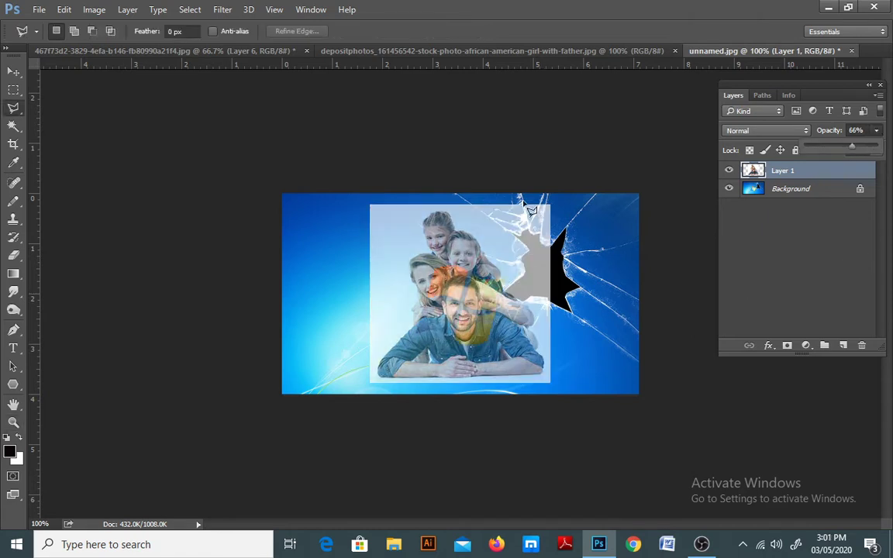
Move the family picture over the black hole in the broken glass and shrink it to about half size with Free Transform
click(14, 71)
drag(453, 267, 554, 258)
key(ctrl+t)
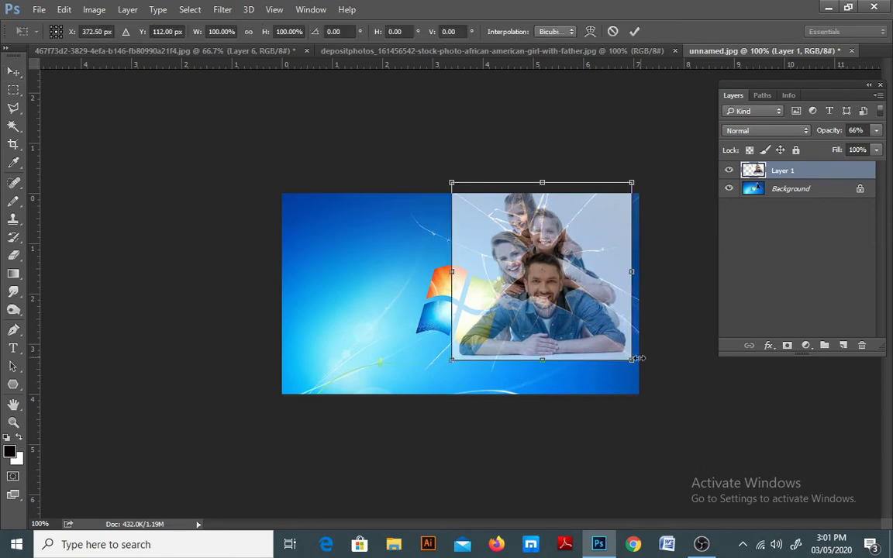
drag(632, 360, 586, 319)
key(Return)
key(z)
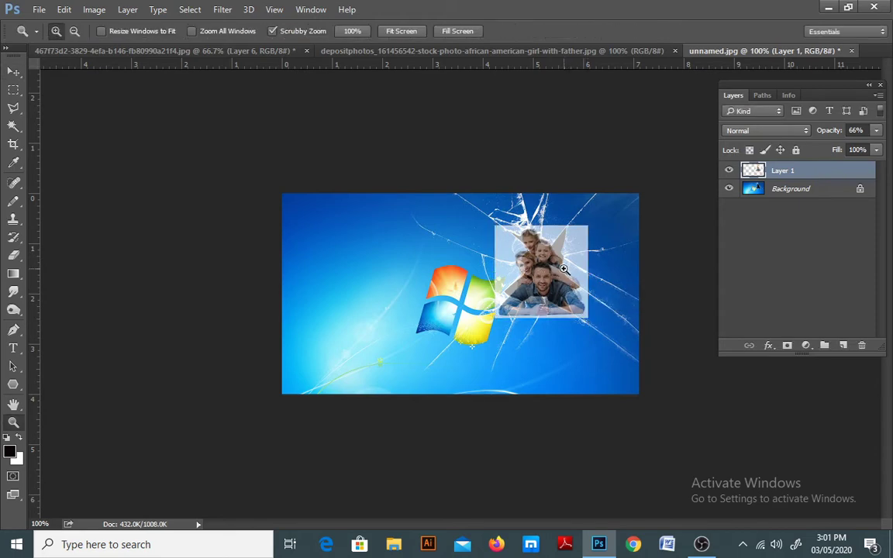
click(472, 301)
click(616, 253)
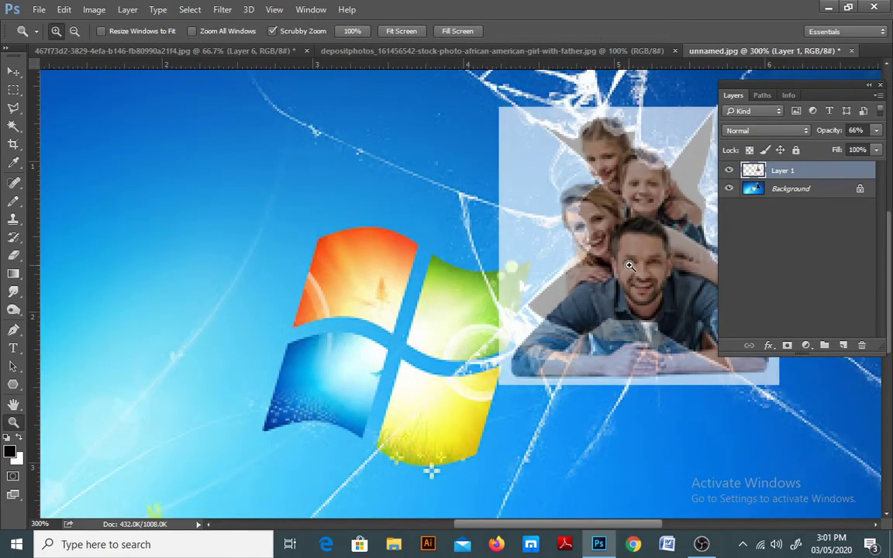
drag(642, 229, 651, 230)
Hide Layer 1 and select the black hole on the Background layer with the Magic Wand
click(727, 171)
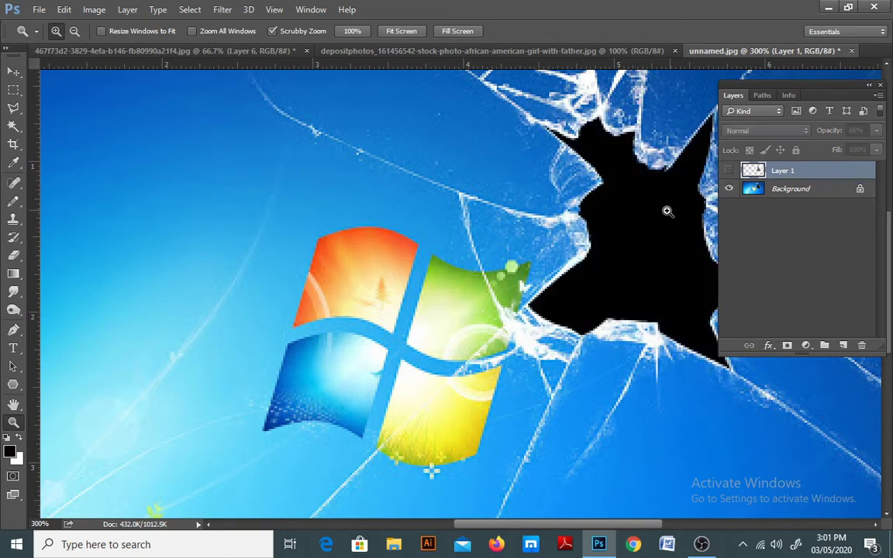
click(14, 125)
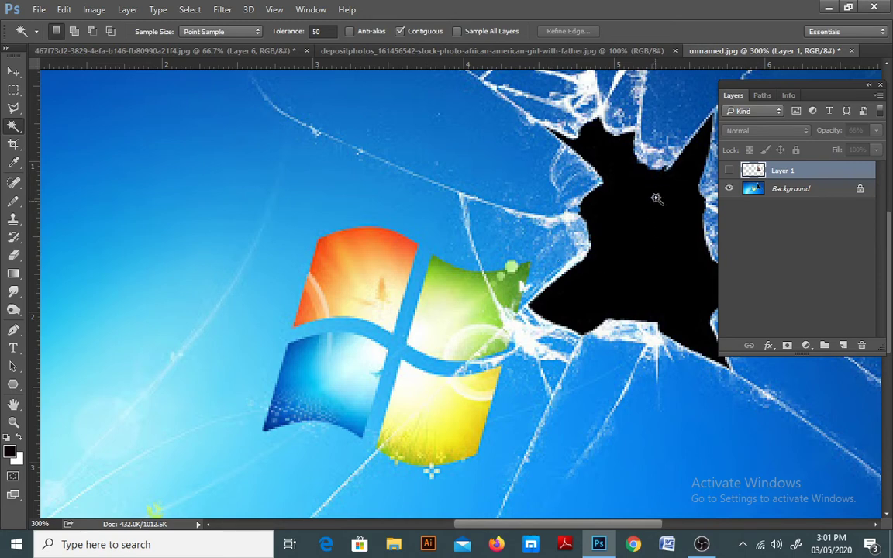
click(788, 188)
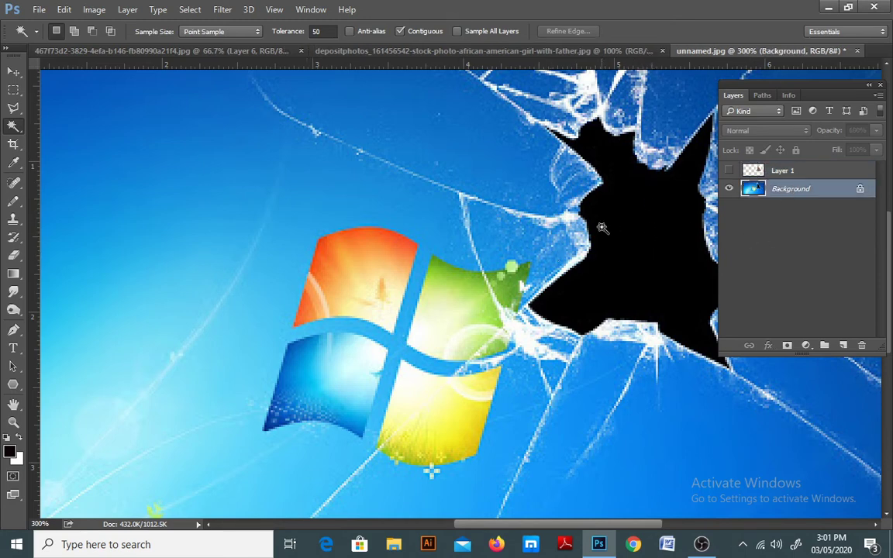
click(622, 235)
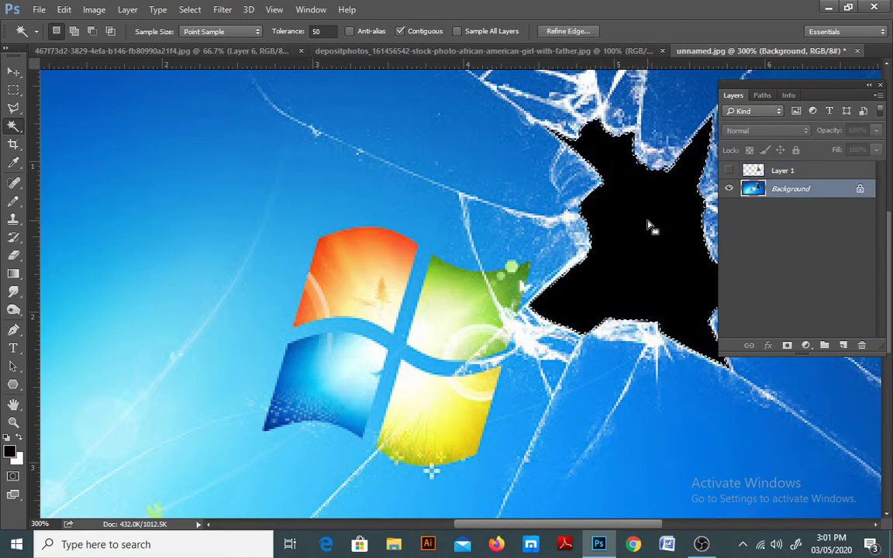
Show Layer 1, copy its hole-shaped selected area to a new layer, and hide Layer 1 again
click(728, 170)
click(764, 170)
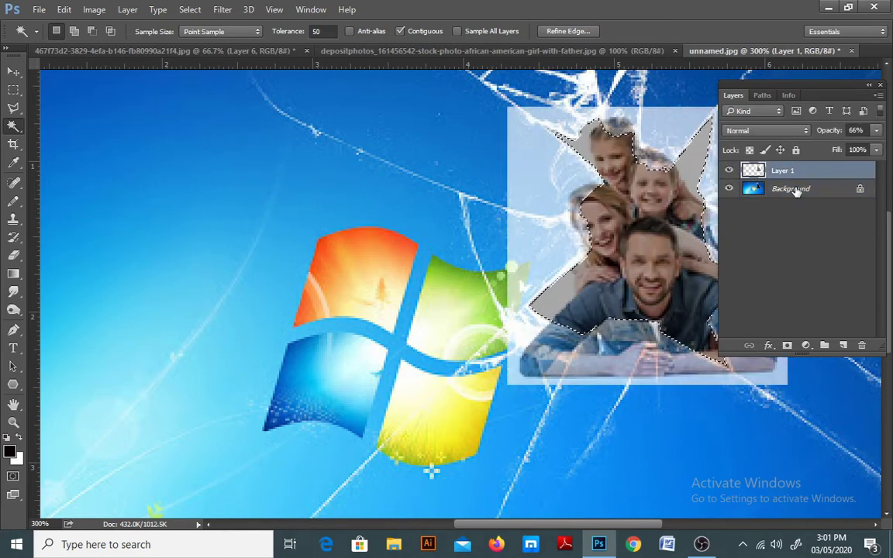
key(ctrl+j)
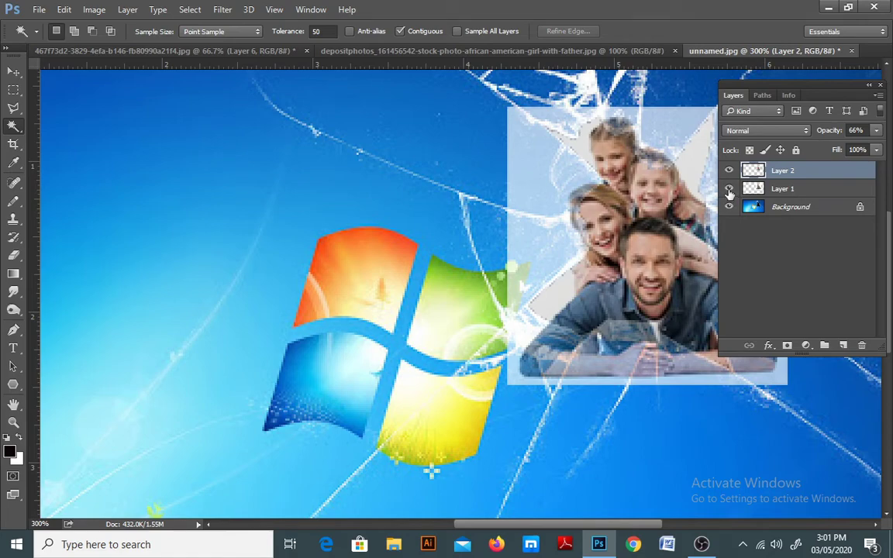
click(729, 188)
Set Layer 2's opacity to 100%
click(876, 132)
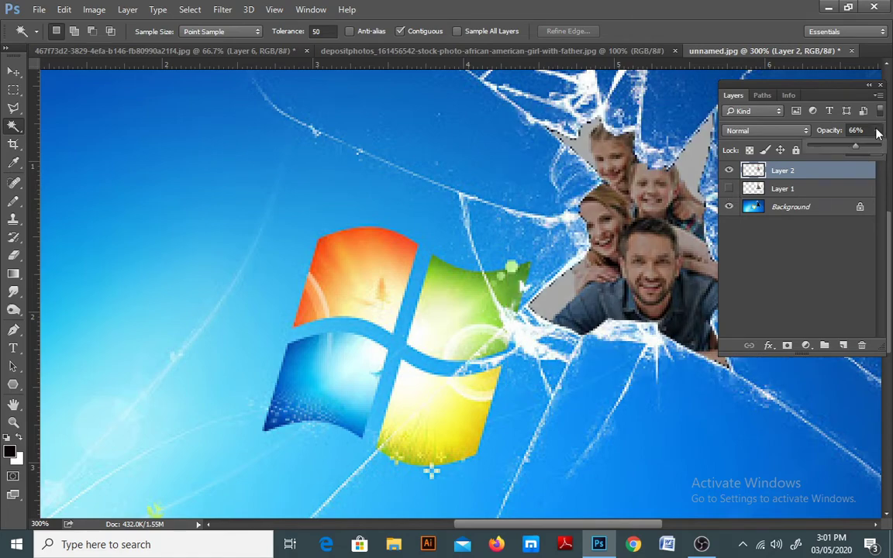
drag(857, 147, 882, 150)
key(alt+space)
alt+click(589, 272)
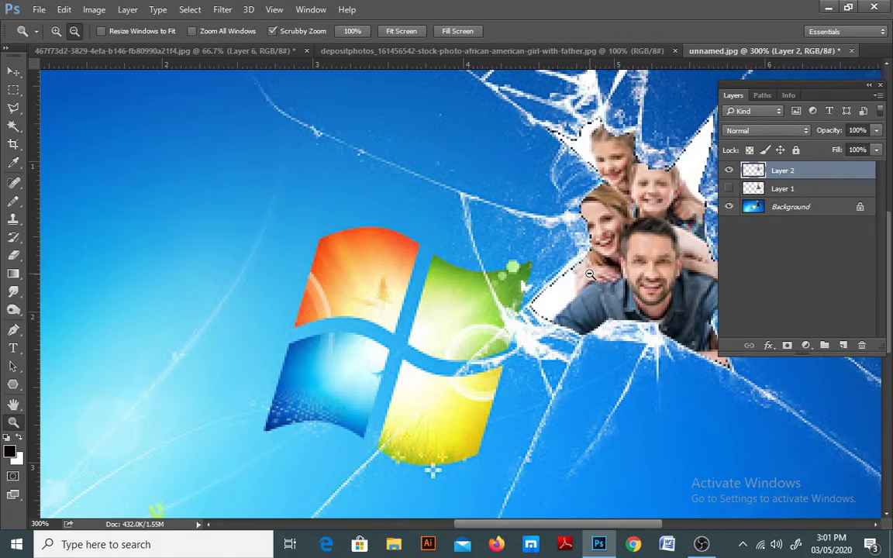
alt+click(592, 277)
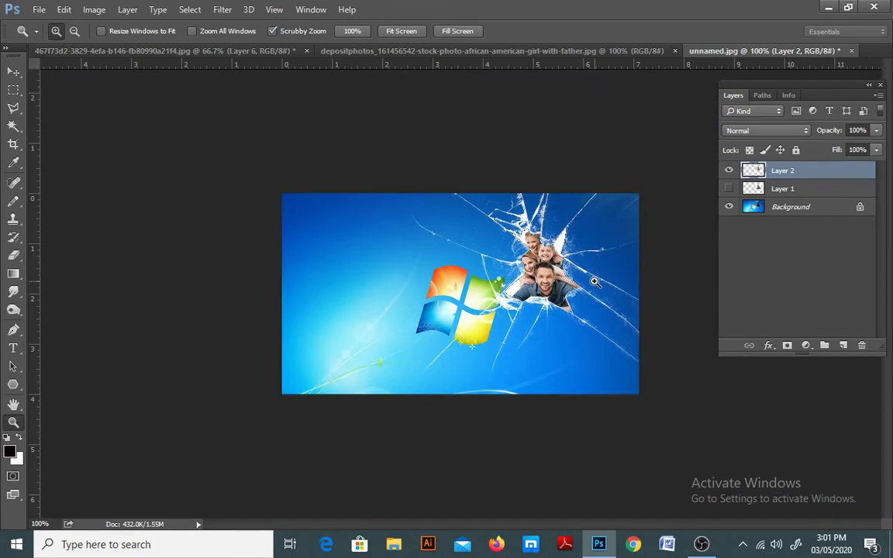